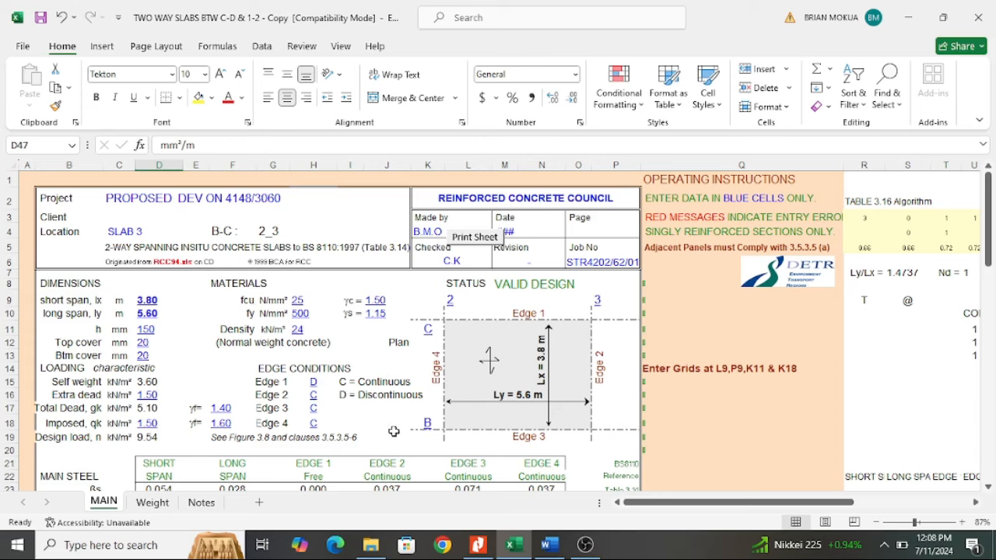
Step: Switch to the Word slab calculations and review the slab layout, moment coefficients, cover, loading and short-span bending design
click(549, 545)
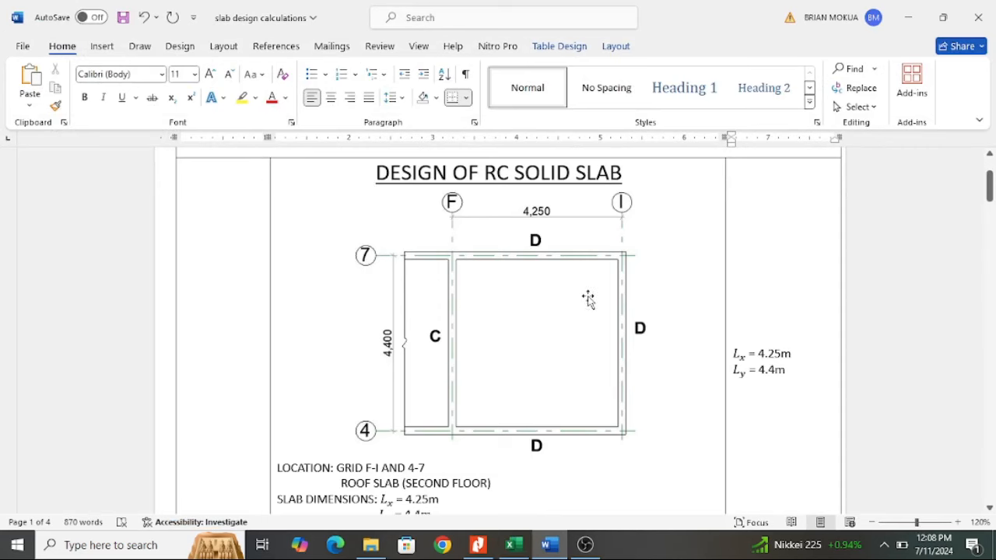
scroll(529, 308, up, 1)
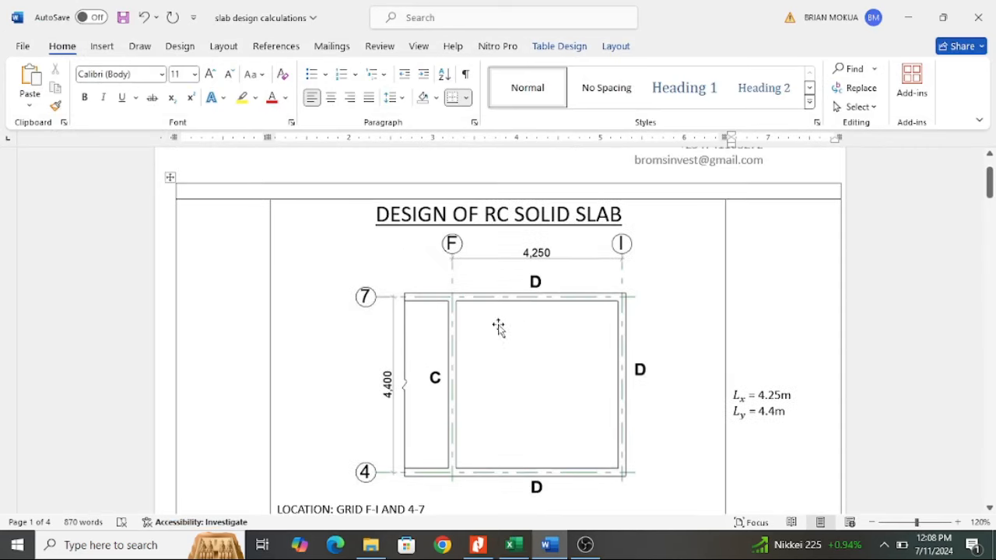
scroll(561, 354, down, 12)
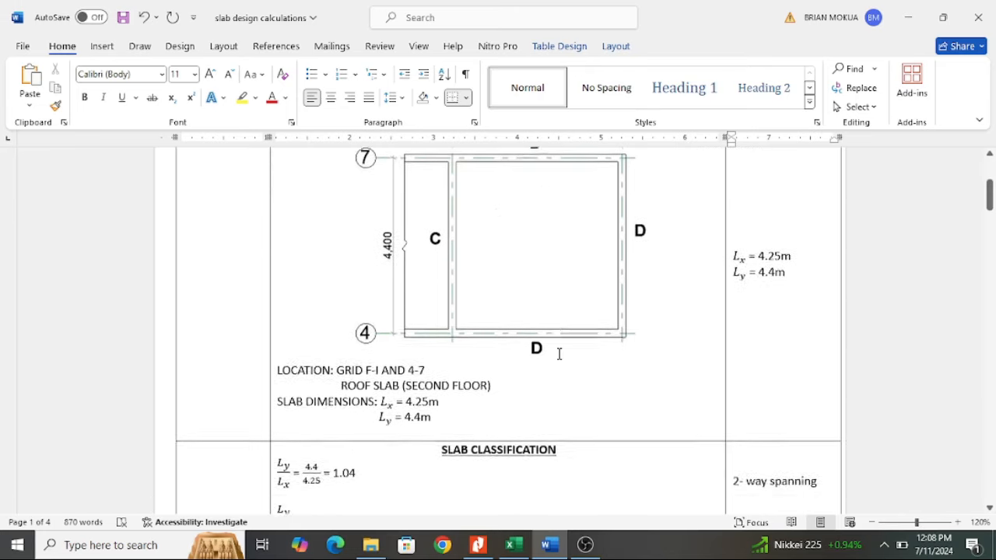
scroll(559, 355, down, 14)
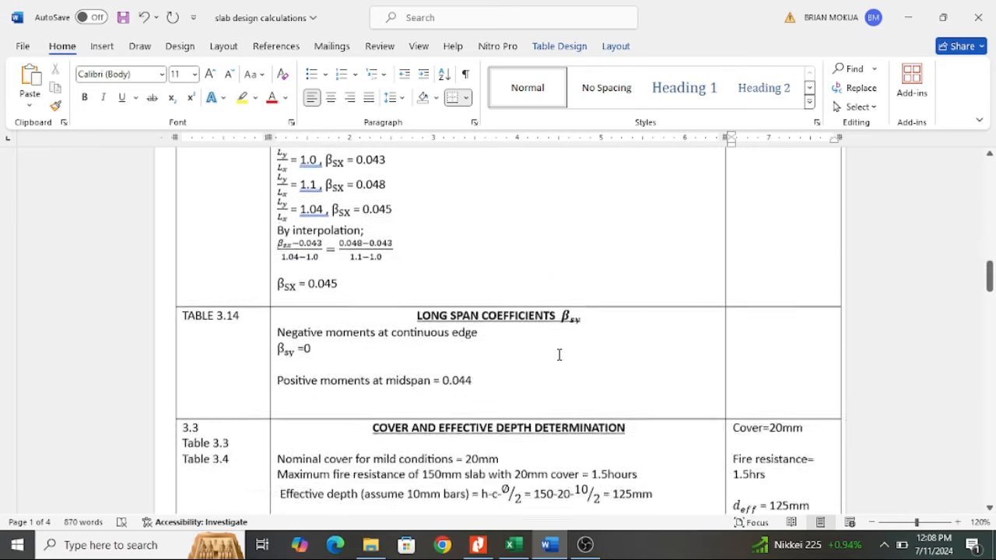
scroll(558, 355, up, 1)
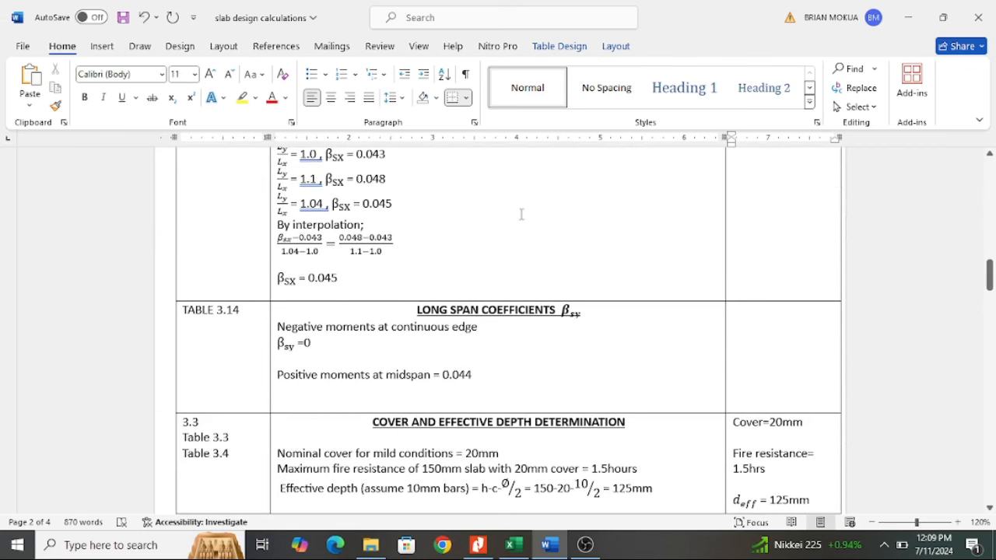
scroll(483, 326, down, 4)
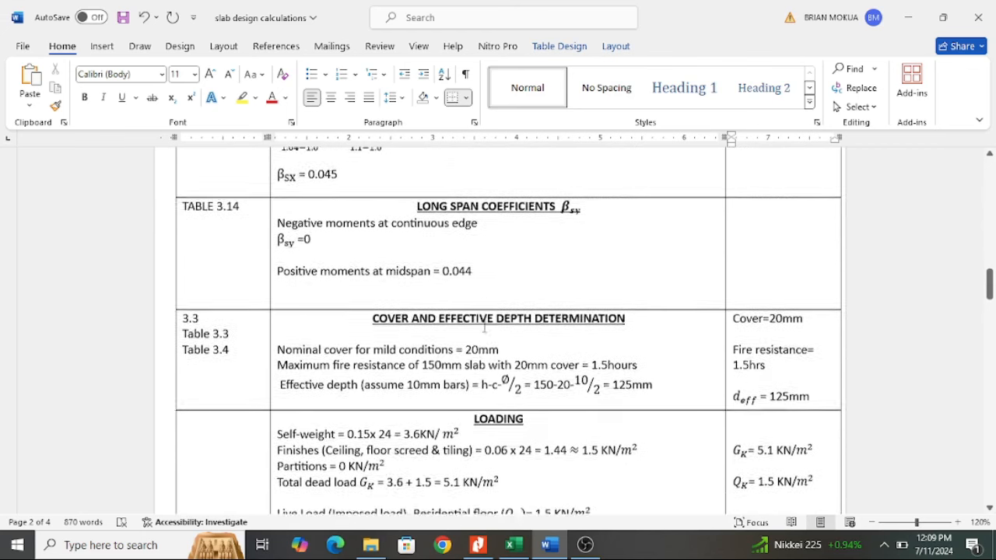
scroll(503, 296, down, 5)
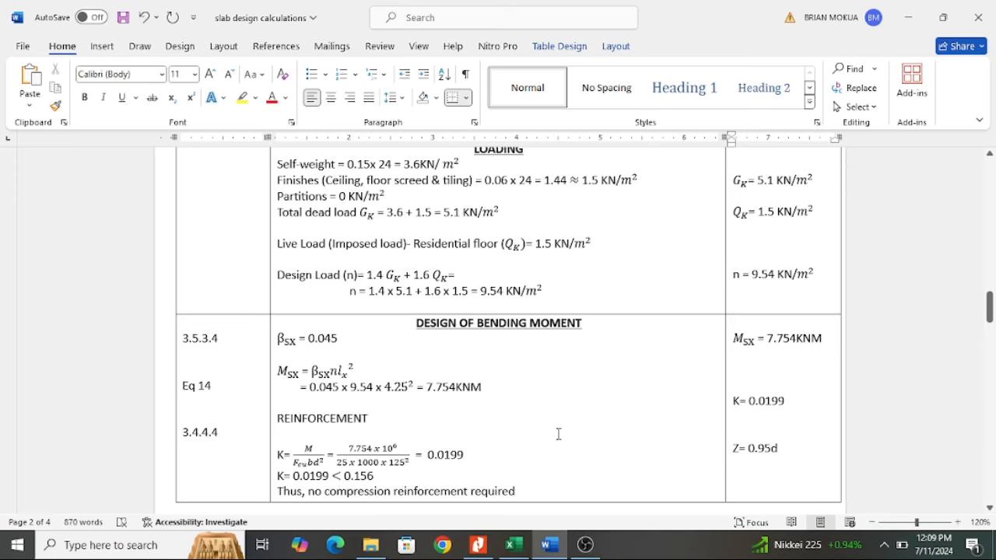
scroll(476, 346, down, 17)
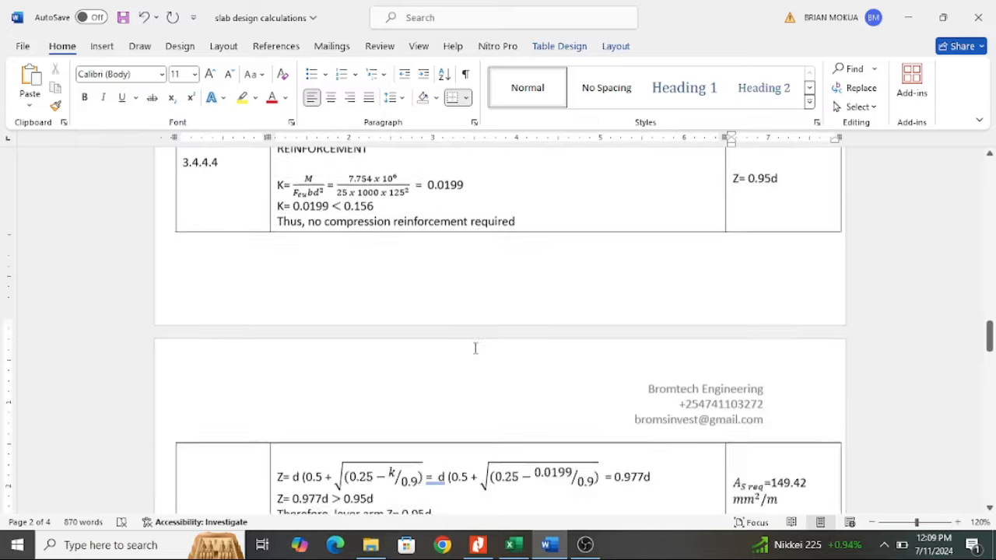
scroll(483, 311, down, 1)
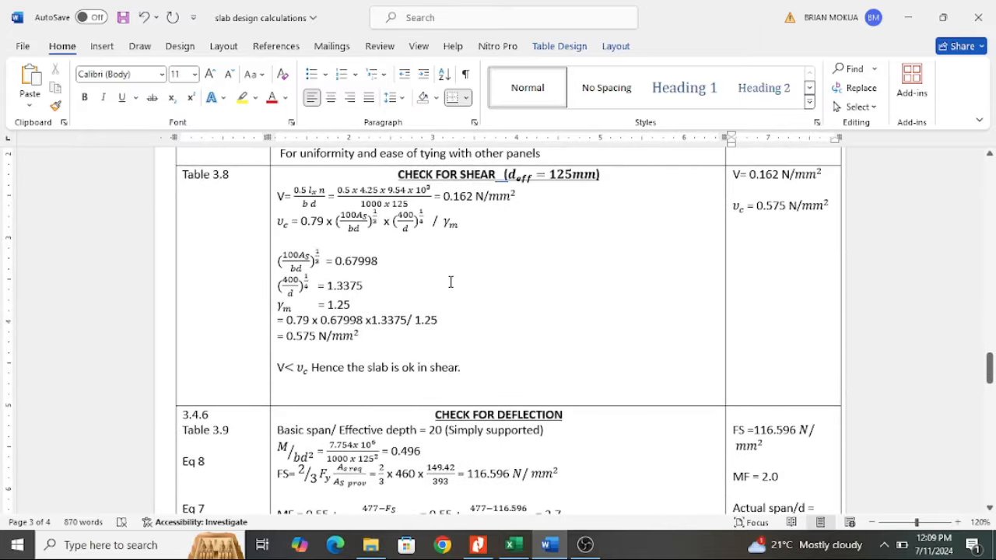
Step: Review the deflection, long-span, top bar, distribution steel and cracking calculations through to the final slab sketch
scroll(450, 282, down, 9)
scroll(530, 337, down, 3)
scroll(514, 311, up, 2)
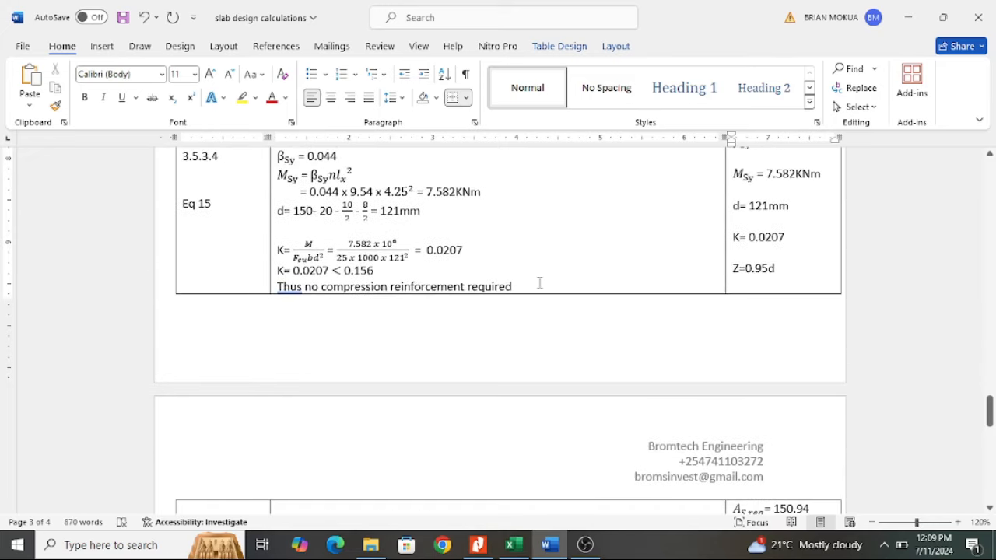
scroll(505, 235, up, 2)
scroll(527, 231, down, 8)
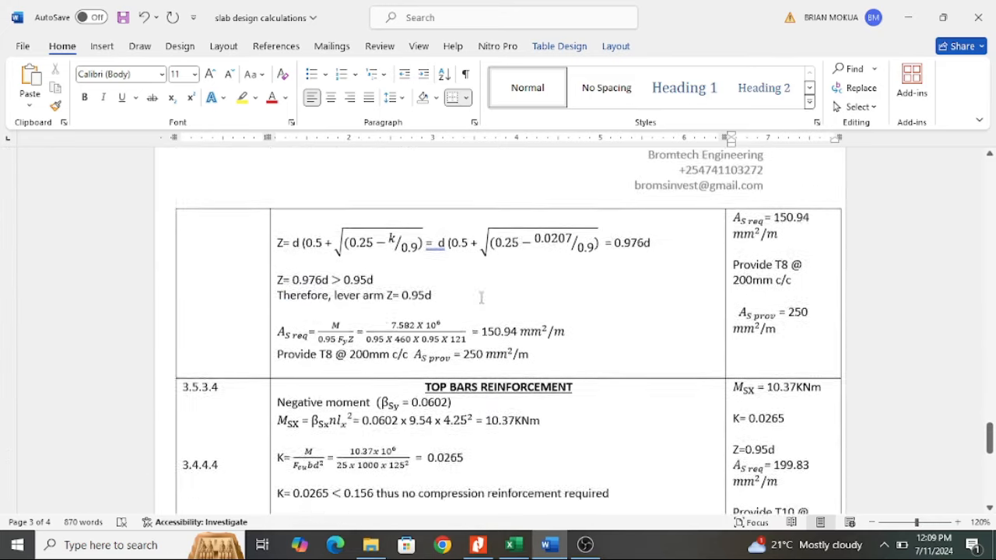
scroll(510, 355, down, 6)
scroll(503, 229, up, 4)
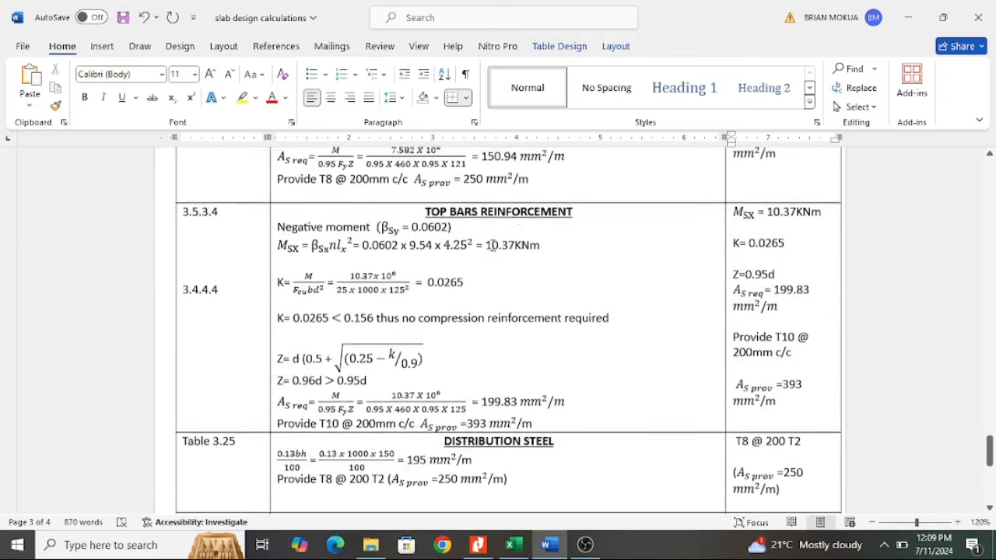
scroll(466, 253, down, 3)
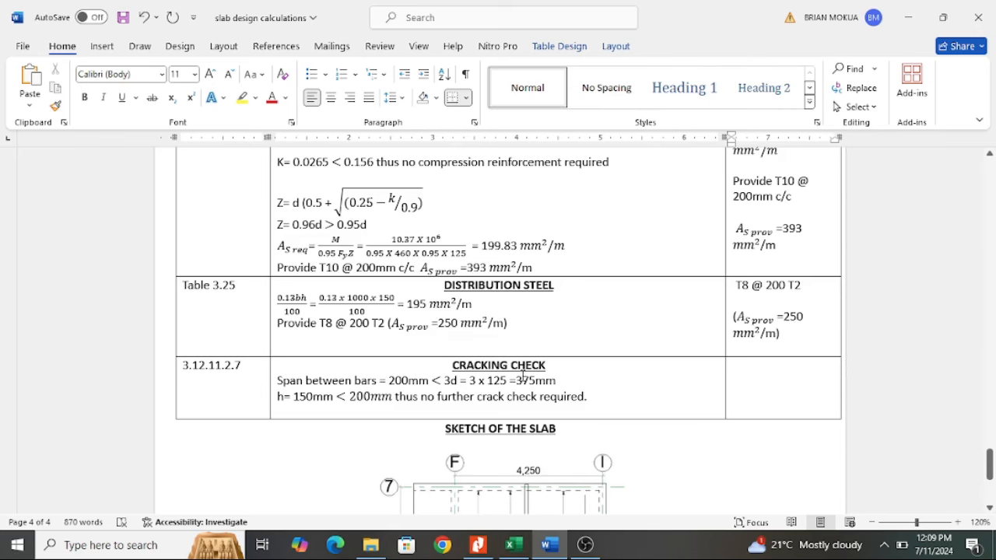
scroll(538, 349, down, 4)
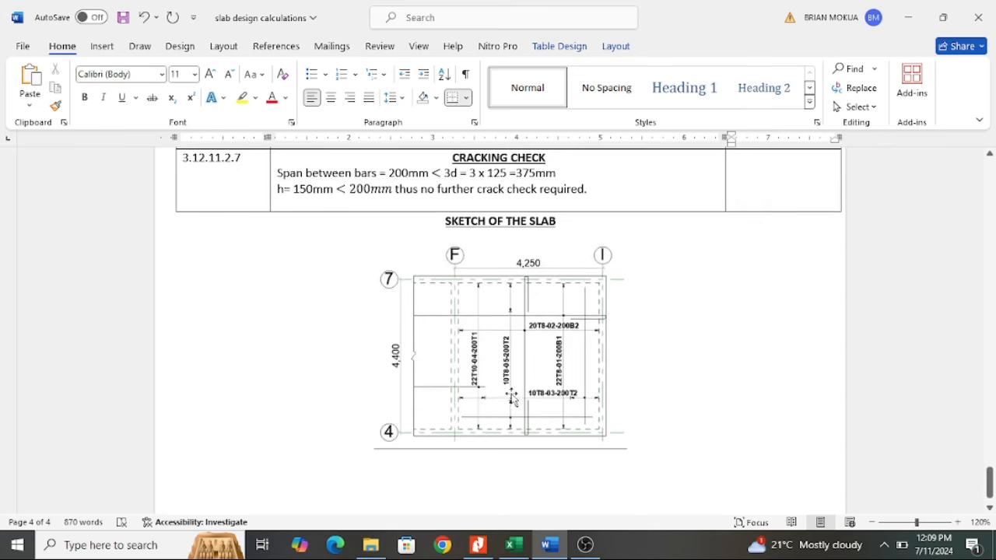
Step: Switch to the two-way slab workbook in Excel and clear the existing project title in C2
click(514, 545)
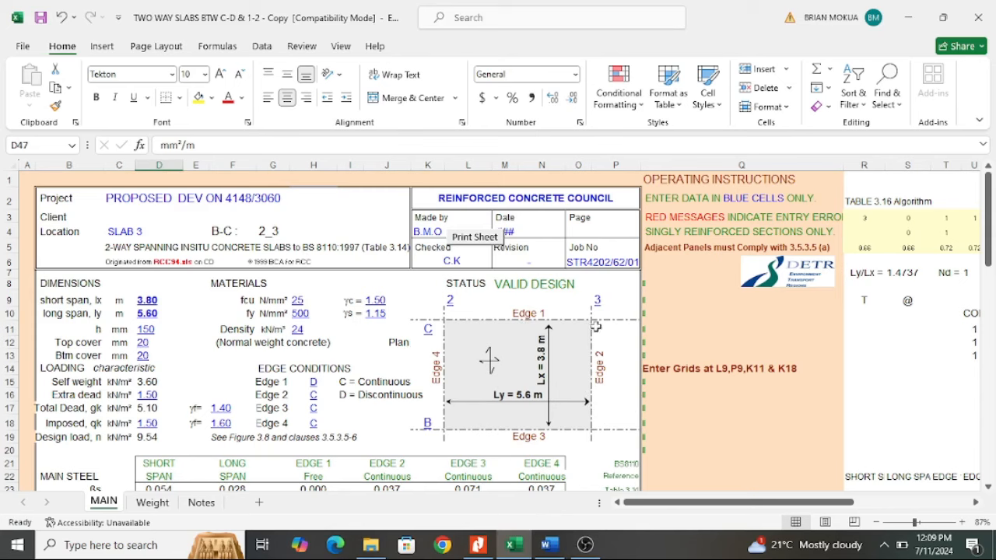
double_click(109, 200)
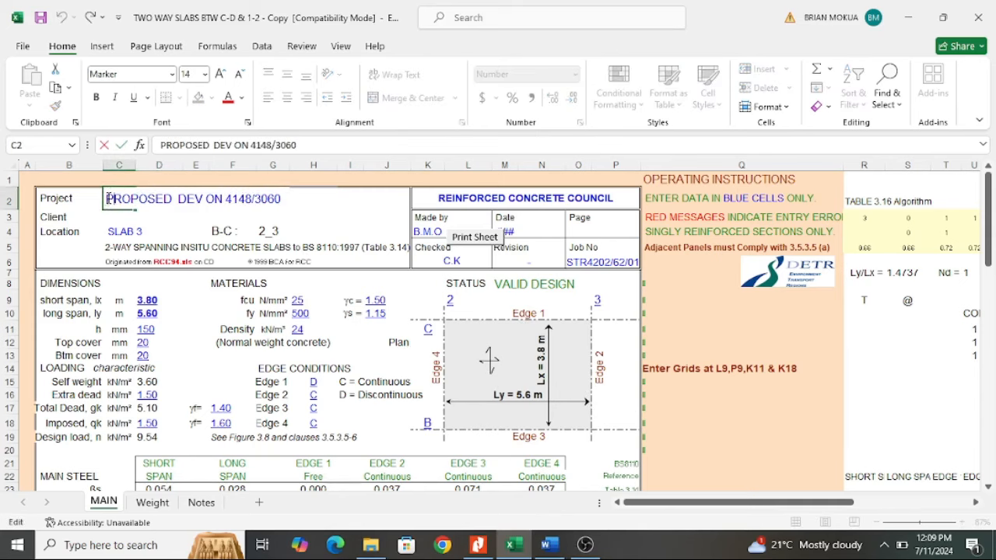
drag(284, 199, 204, 199)
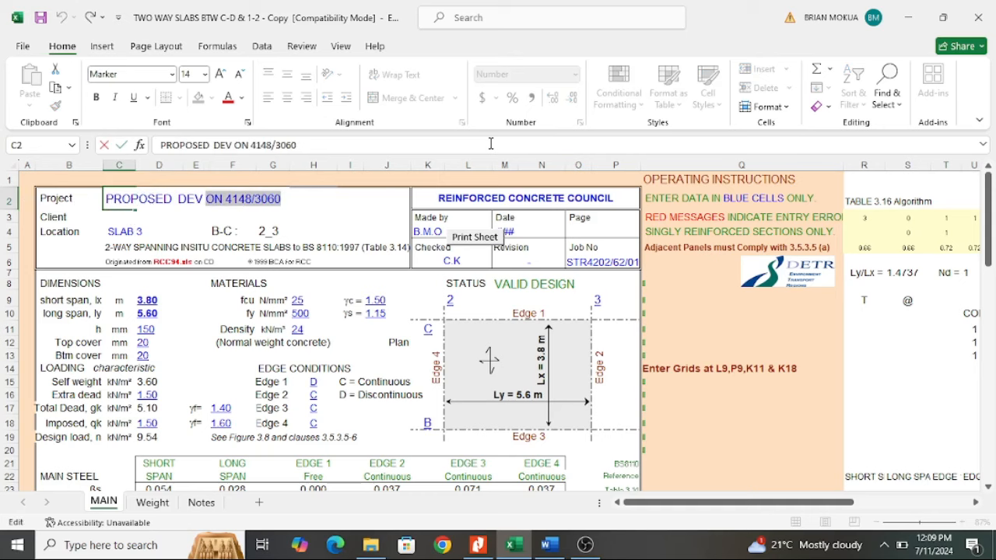
key(BackSpace)
key(BackSpace)
key(BackSpace)
key(BackSpace)
key(BackSpace)
key(BackSpace)
key(BackSpace)
key(BackSpace)
key(BackSpace)
key(BackSpace)
key(BackSpace)
key(BackSpace)
key(BackSpace)
key(BackSpace)
key(BackSpace)
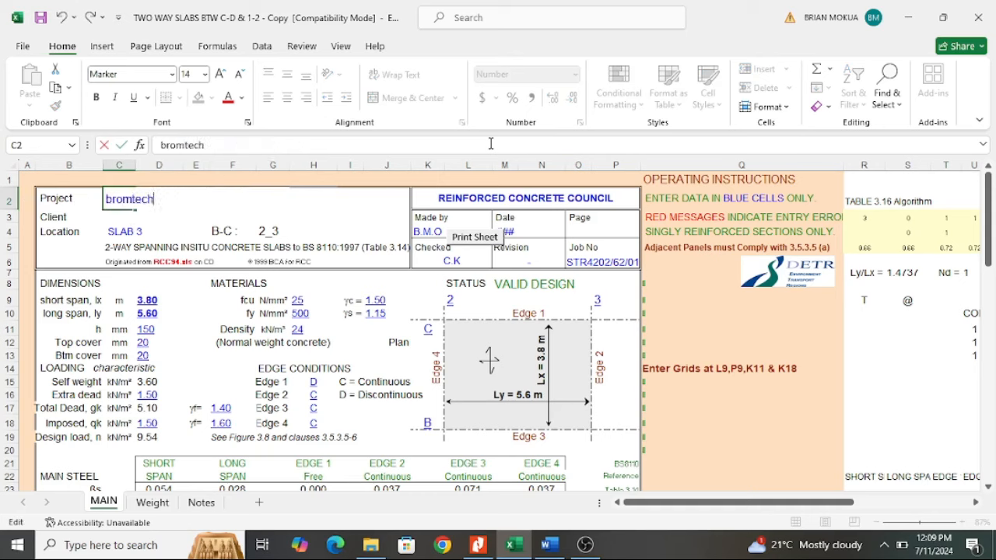
text(bromtech)
key(BackSpace)
key(BackSpace)
key(BackSpace)
key(BackSpace)
key(BackSpace)
key(BackSpace)
key(BackSpace)
key(BackSpace)
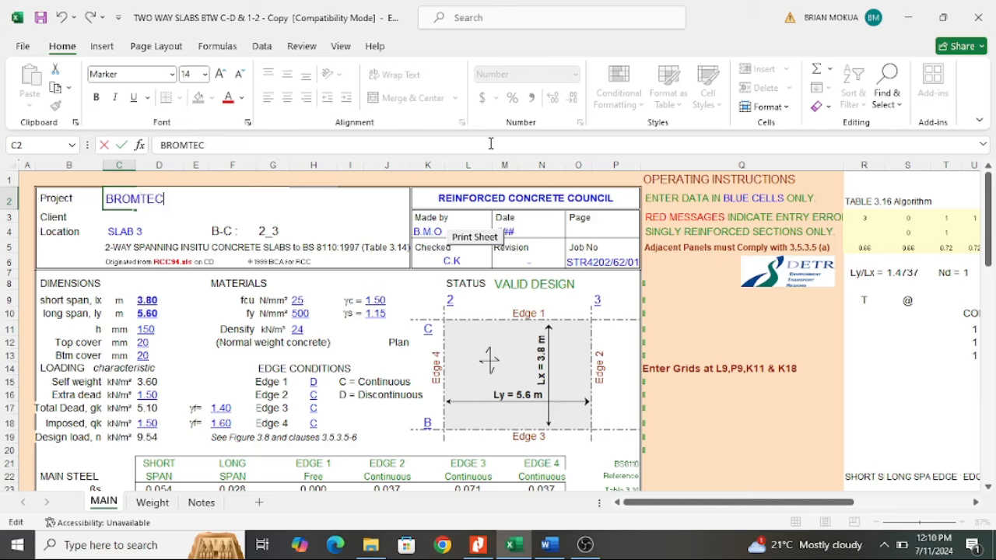
Step: Enter BROMTECH PROPOSED SLAB as the project title and BROMTECH SUBSCRIBER as the client
text(BROMTECH PROPOSED SLAB)
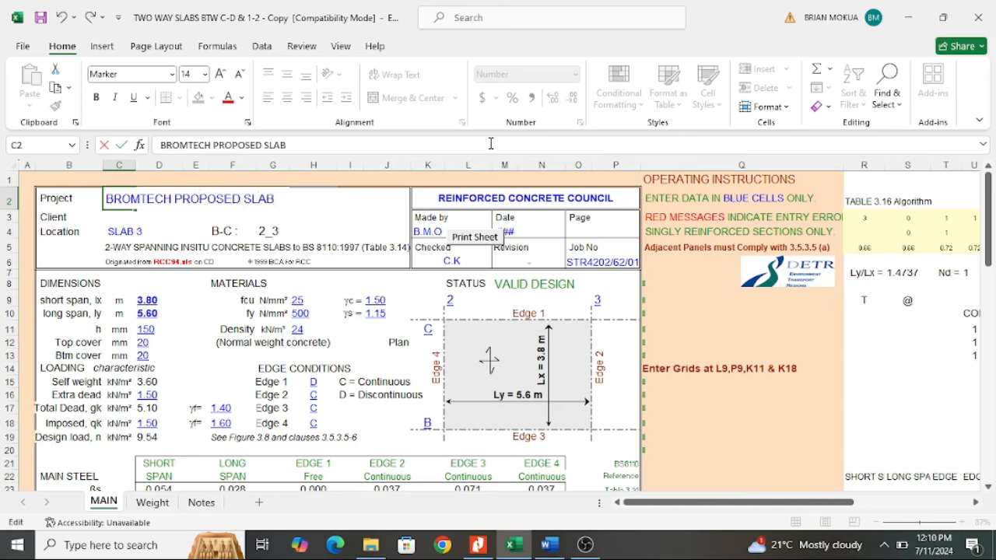
click(312, 218)
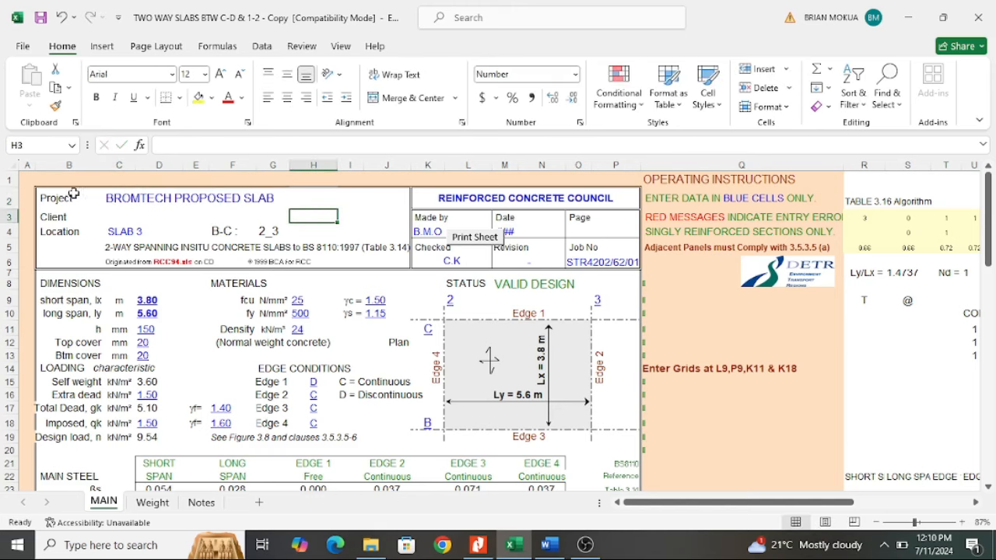
click(117, 218)
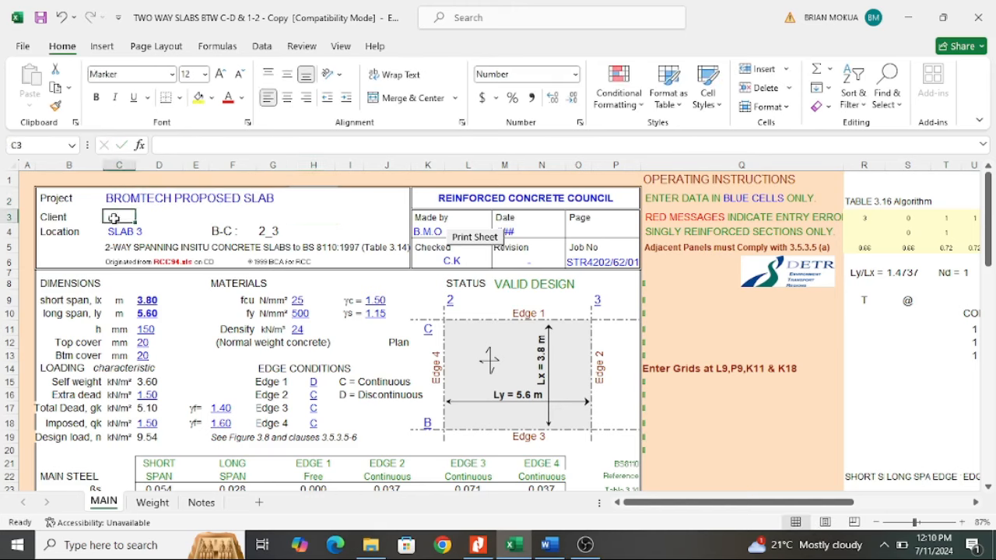
double_click(114, 218)
text(BROMTECH)
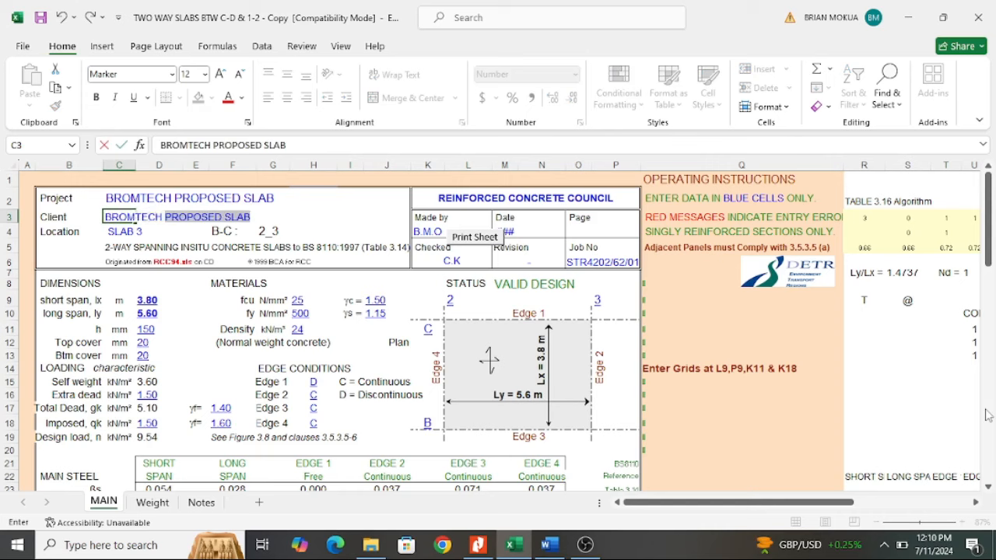
text( SUBSCRIB)
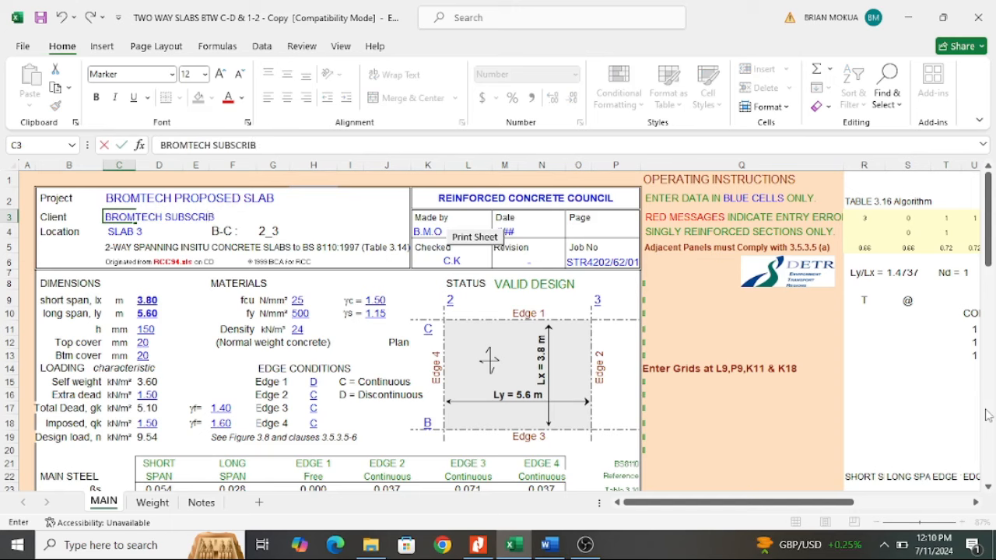
text(ER)
click(335, 220)
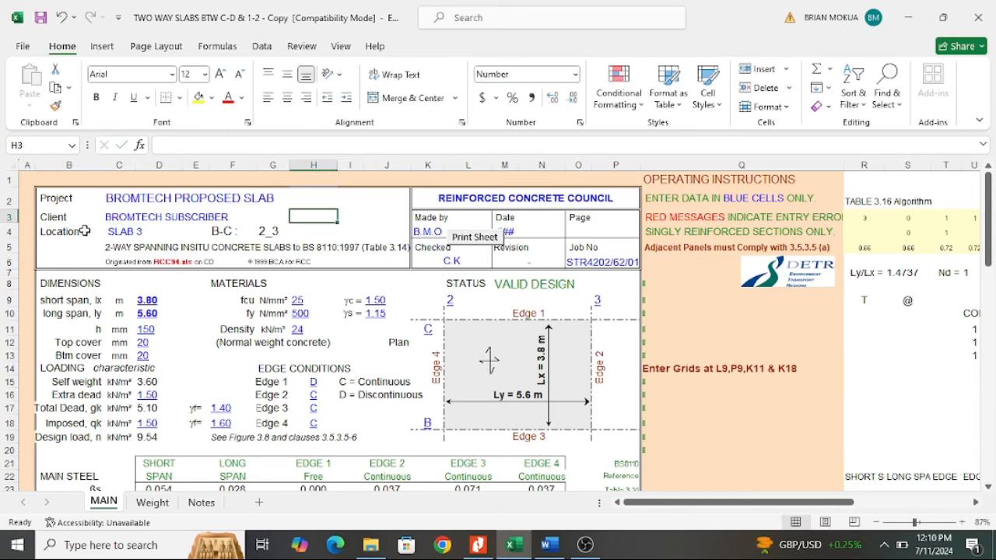
Step: Change the location to ROOF SLAB (2ND FLR) and clear the 2_3 grid reference beside B-C
double_click(114, 233)
drag(141, 231, 78, 230)
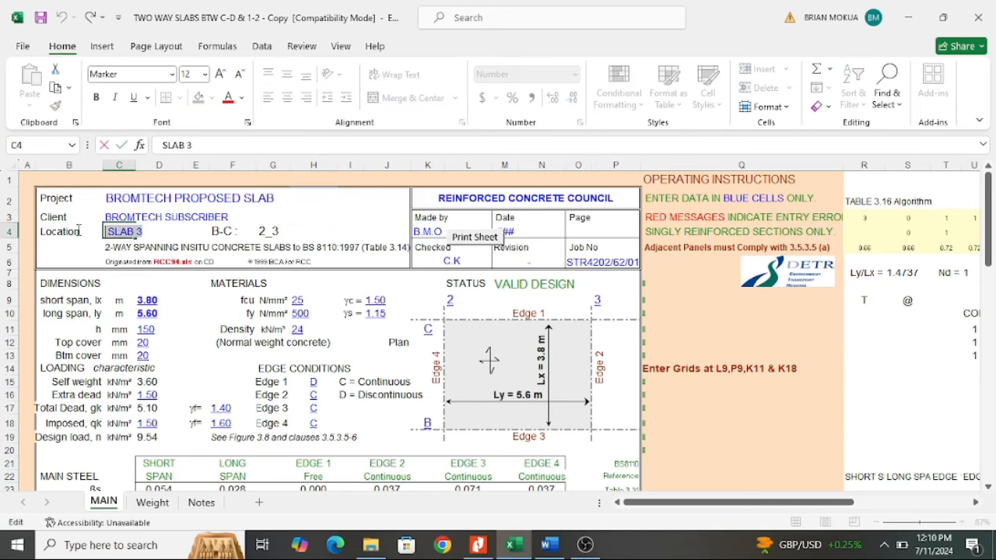
text(ROOF)
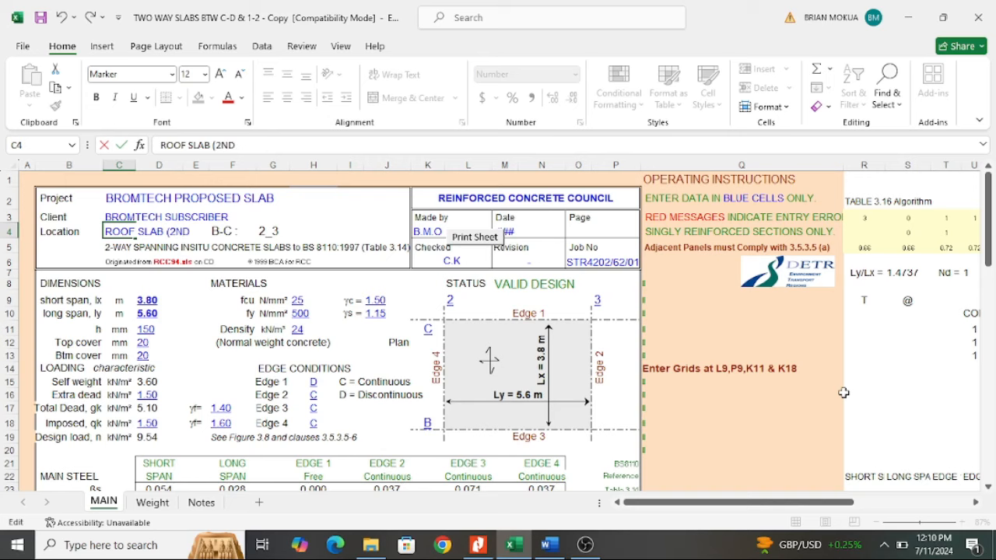
text(LR)
click(181, 263)
double_click(277, 231)
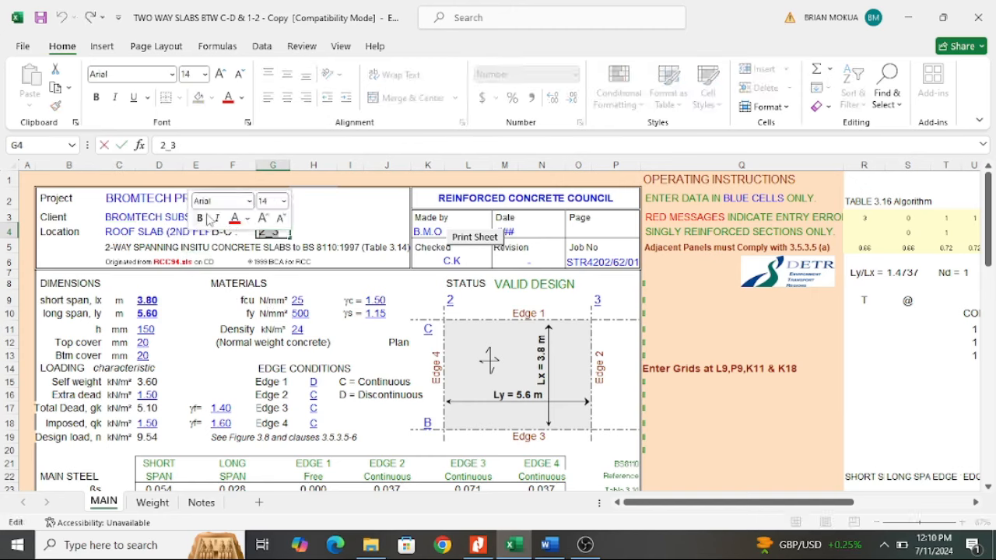
key(BackSpace)
click(354, 234)
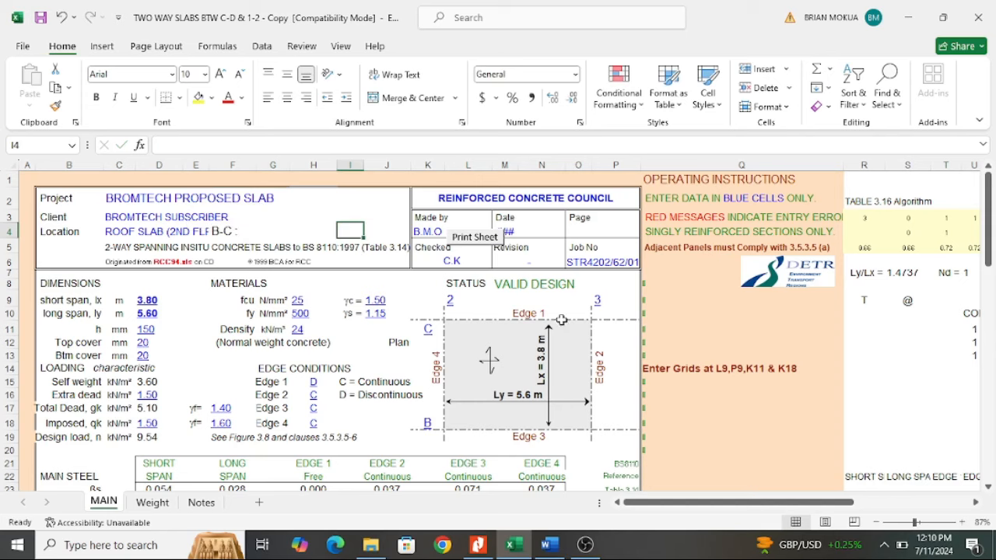
Step: Check the grid labels in the Word slab sketch and set the Excel plan's grids to F in K18 and I in K11
click(553, 544)
scroll(458, 334, up, 3)
scroll(458, 356, down, 2)
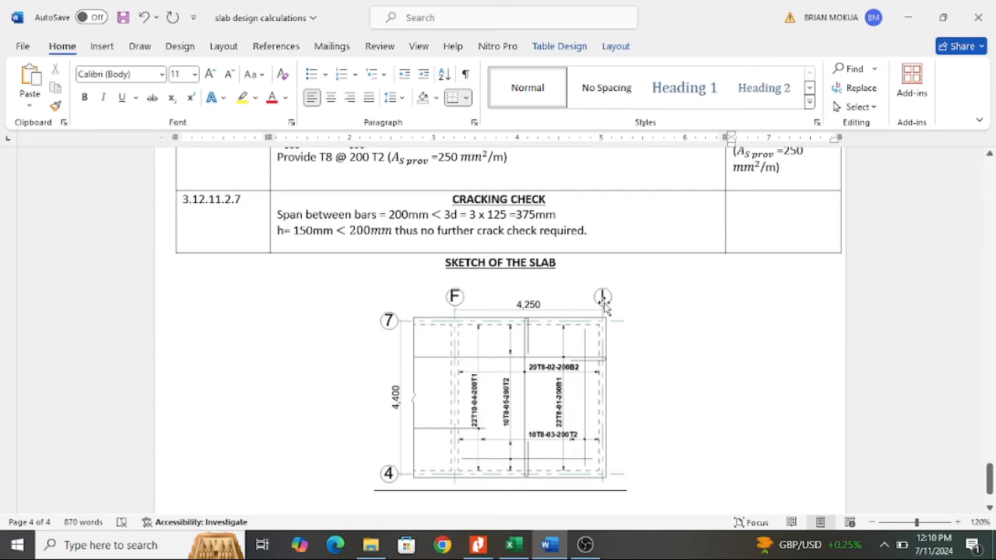
click(483, 502)
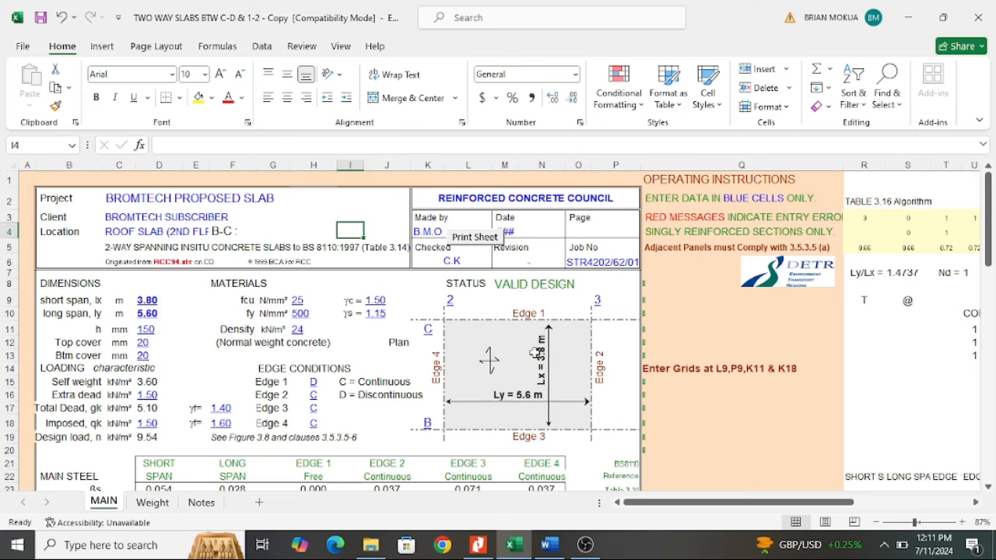
double_click(427, 422)
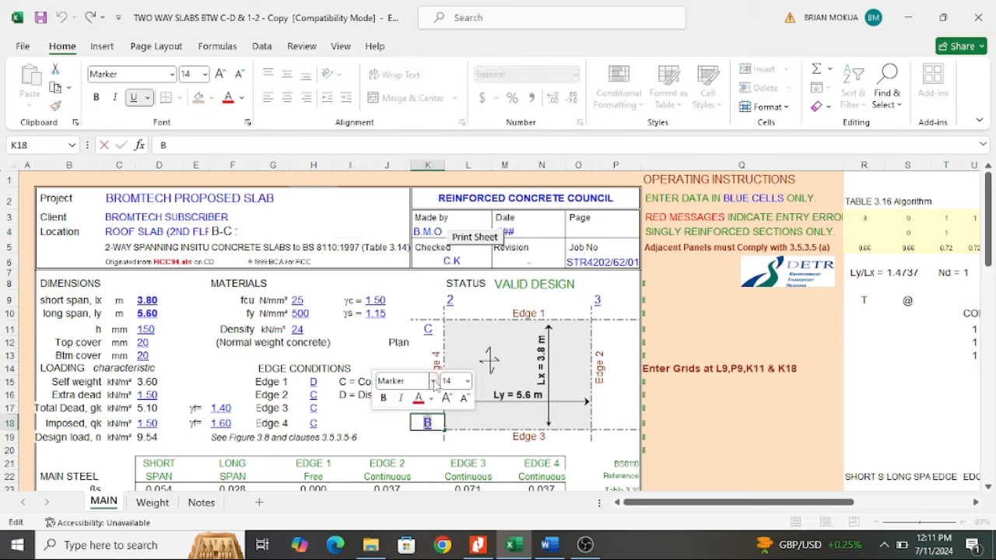
text(F)
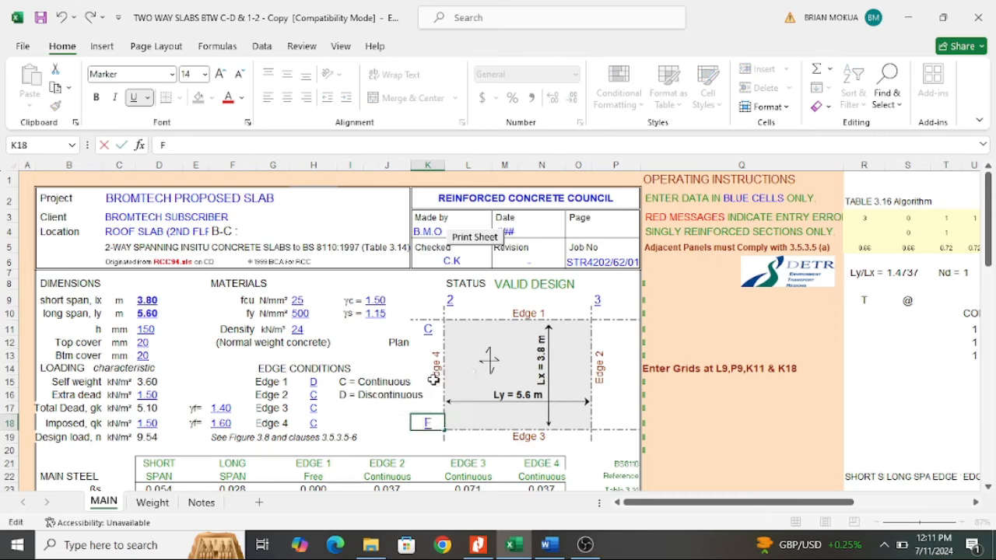
double_click(429, 328)
text(I)
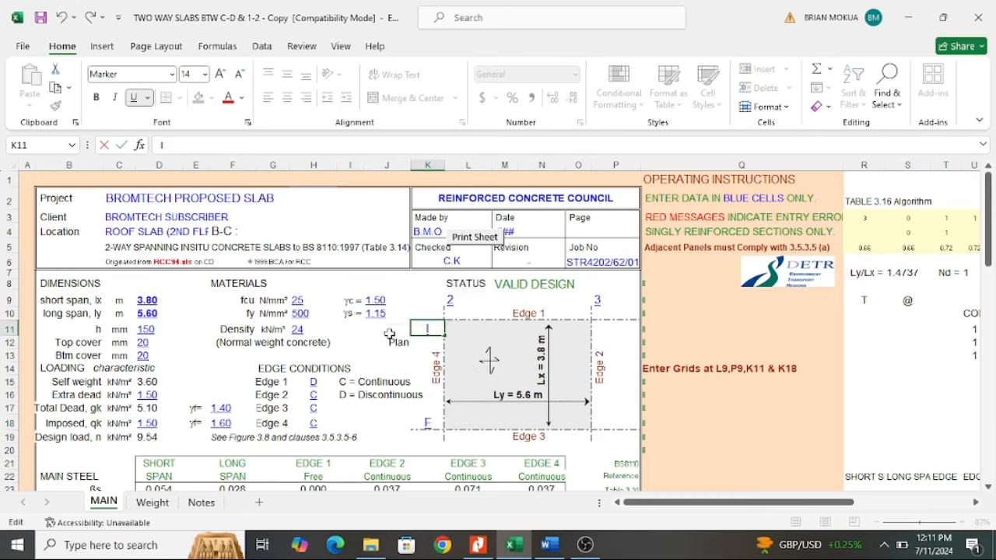
Step: Check the remaining grid labels in the Word slab sketch and set the Excel plan's grids to 4 in L9 and 7 in P9
double_click(470, 301)
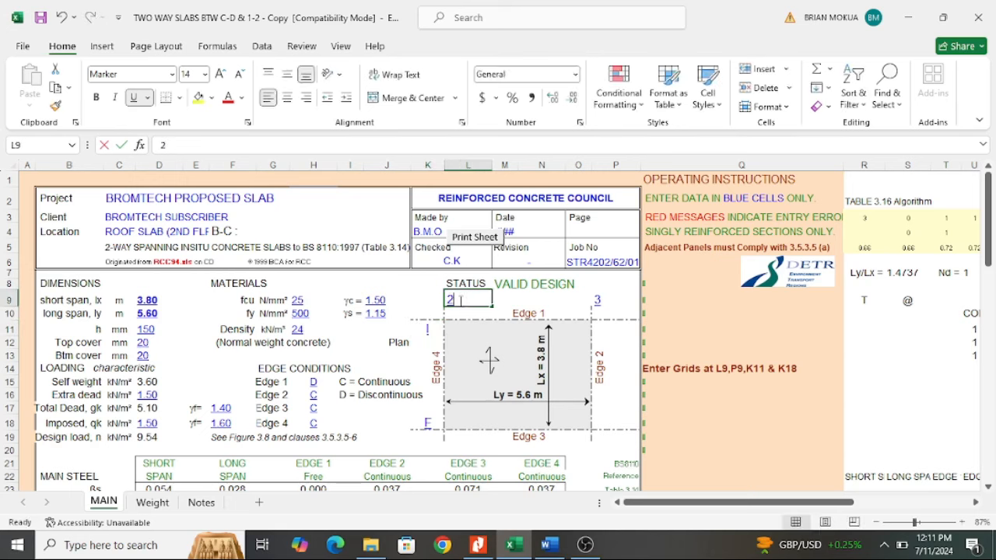
click(549, 545)
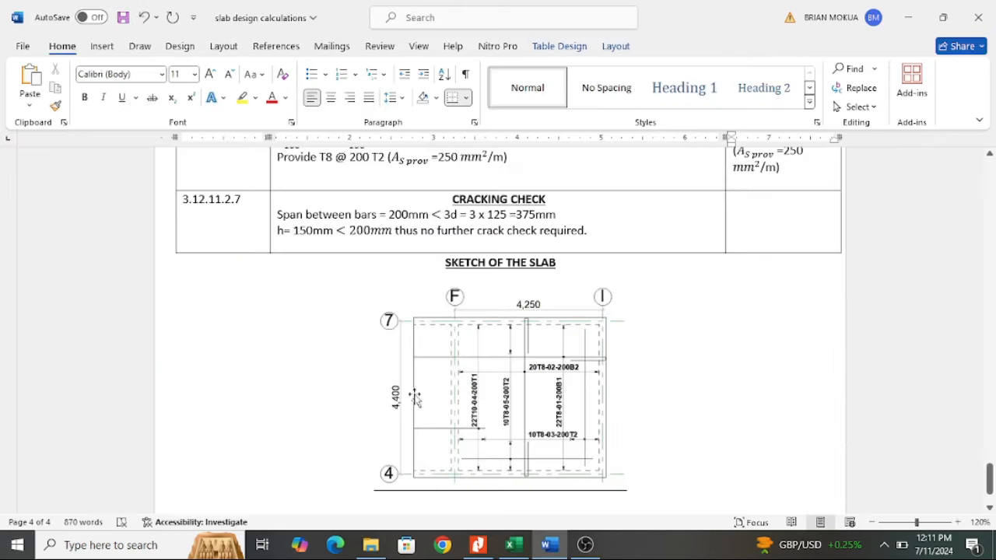
click(515, 547)
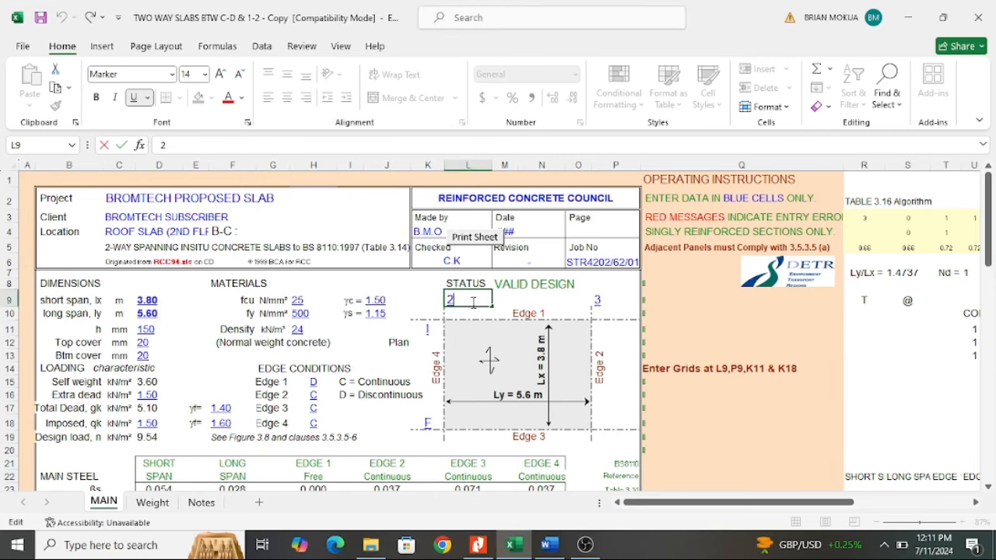
double_click(596, 300)
text(7)
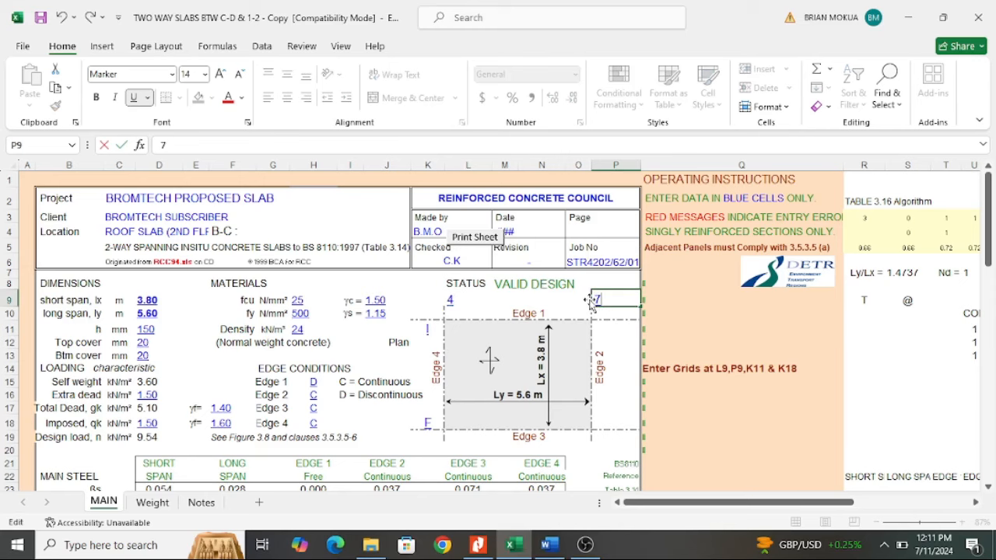
key(Return)
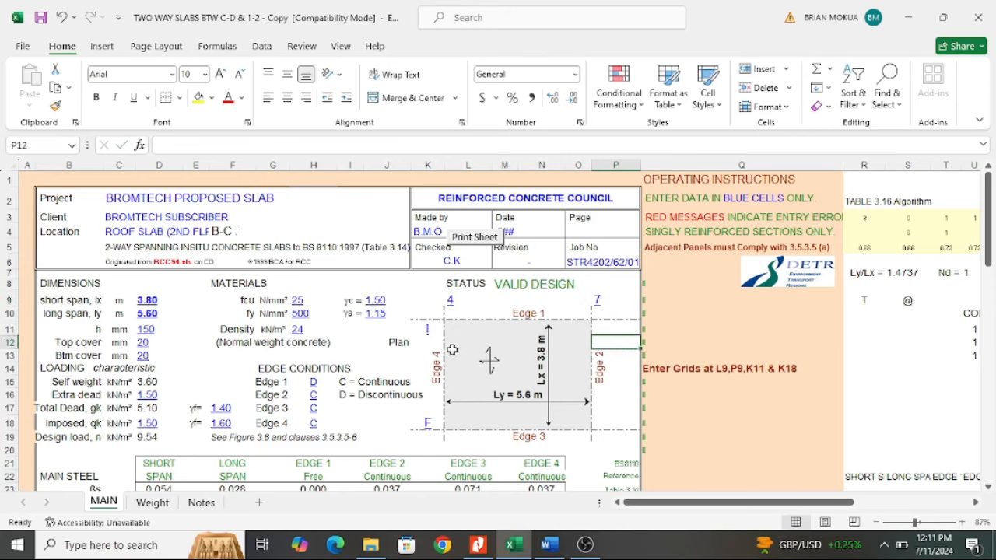
Step: Look up the slab dimensions at the start of the Word calculations and set the short span lx in Excel to 4.25 m
click(549, 545)
scroll(436, 363, down, 2)
scroll(615, 387, up, 4)
scroll(615, 387, up, 3)
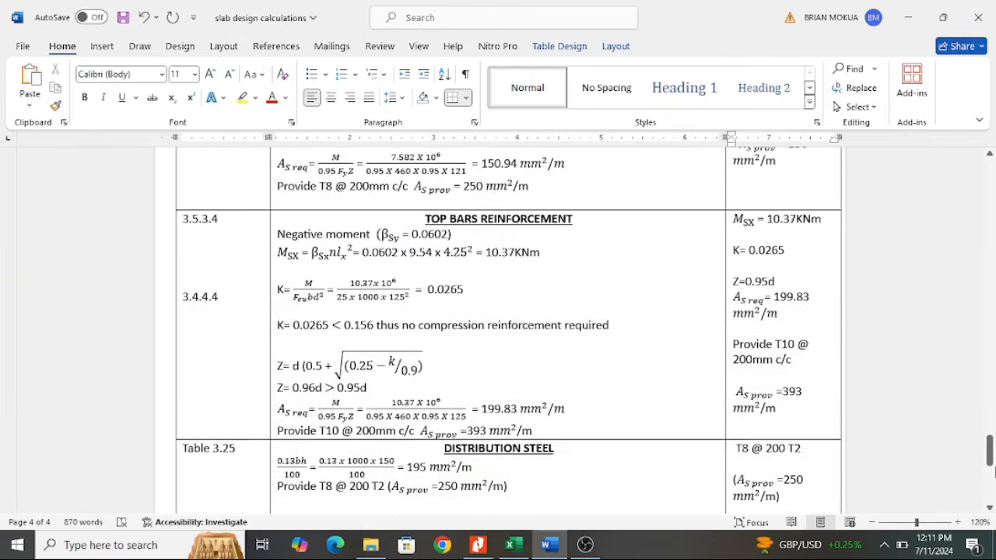
drag(991, 450, 994, 150)
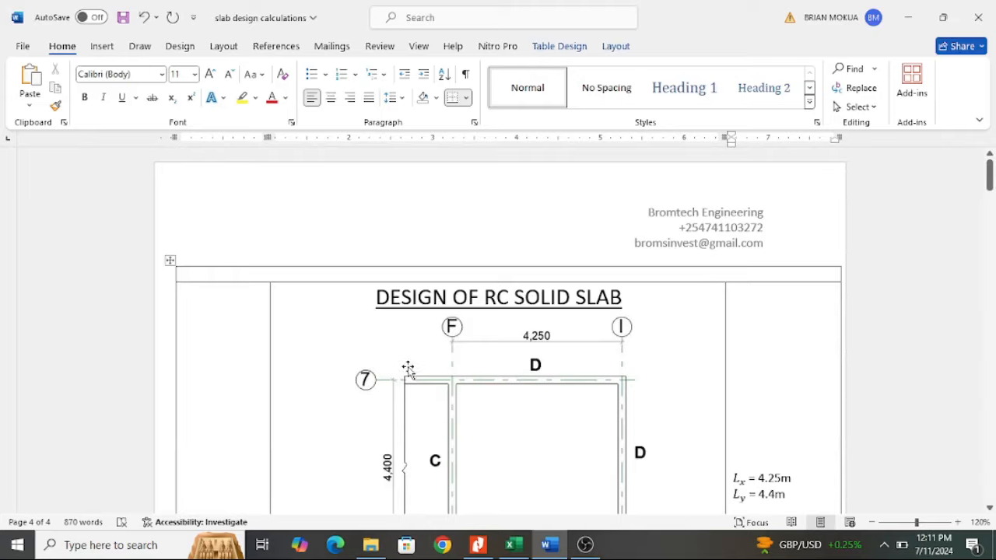
scroll(398, 385, down, 10)
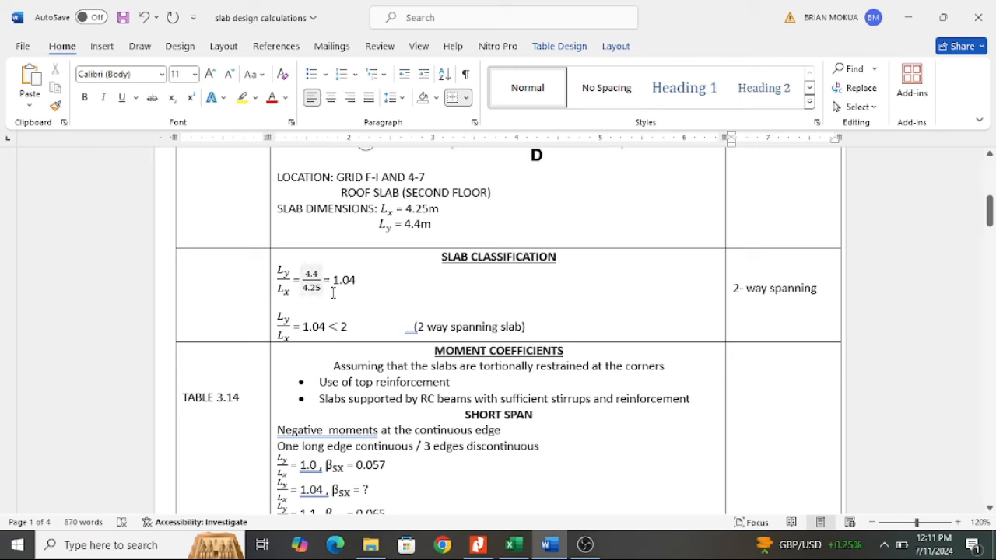
click(513, 545)
click(159, 299)
double_click(158, 300)
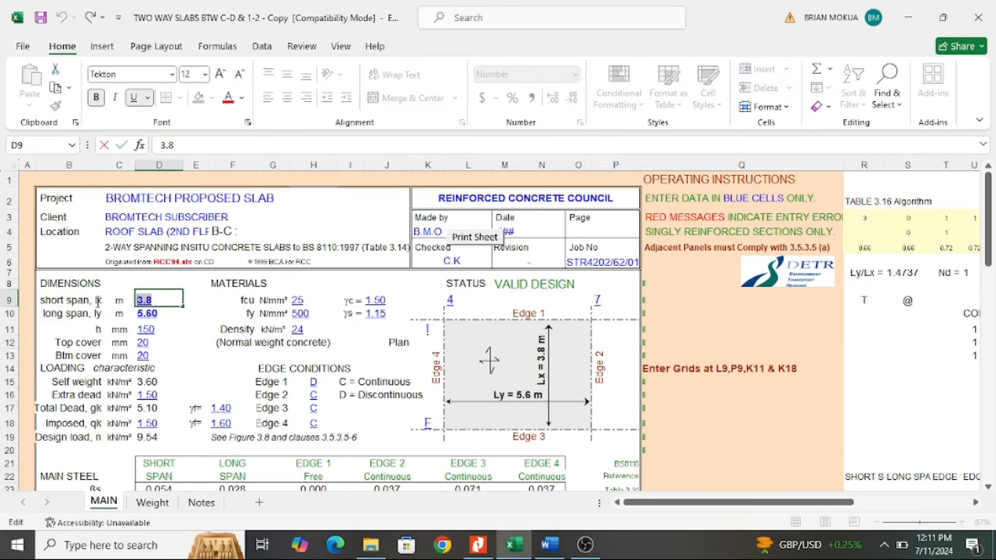
text(4.25)
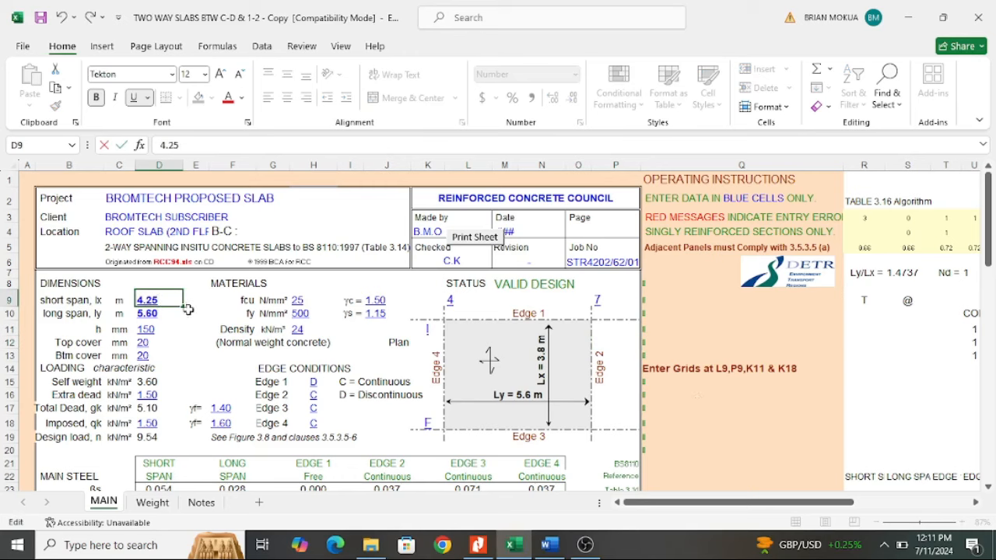
Step: Set the long span ly to 4.4 m
double_click(159, 314)
double_click(145, 314)
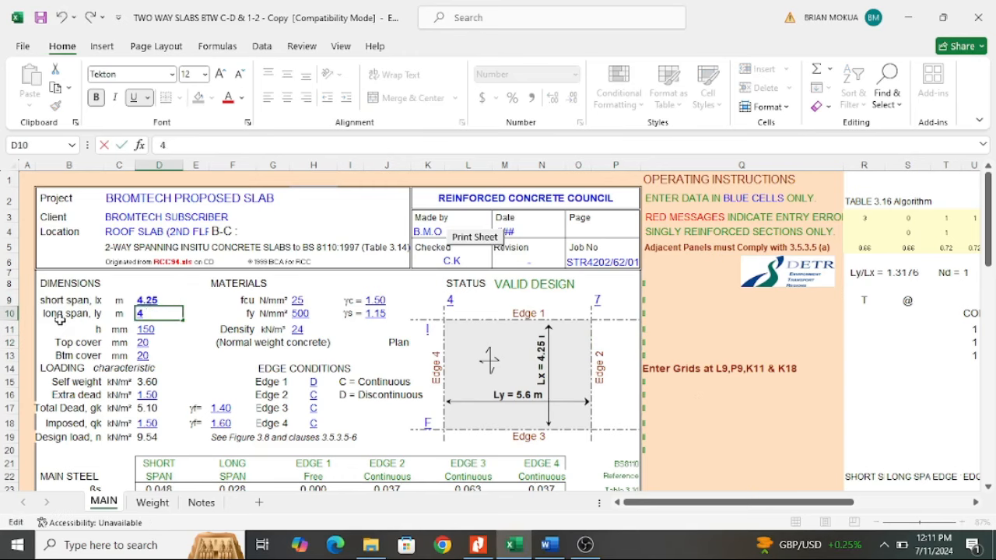
text(4.4)
click(226, 341)
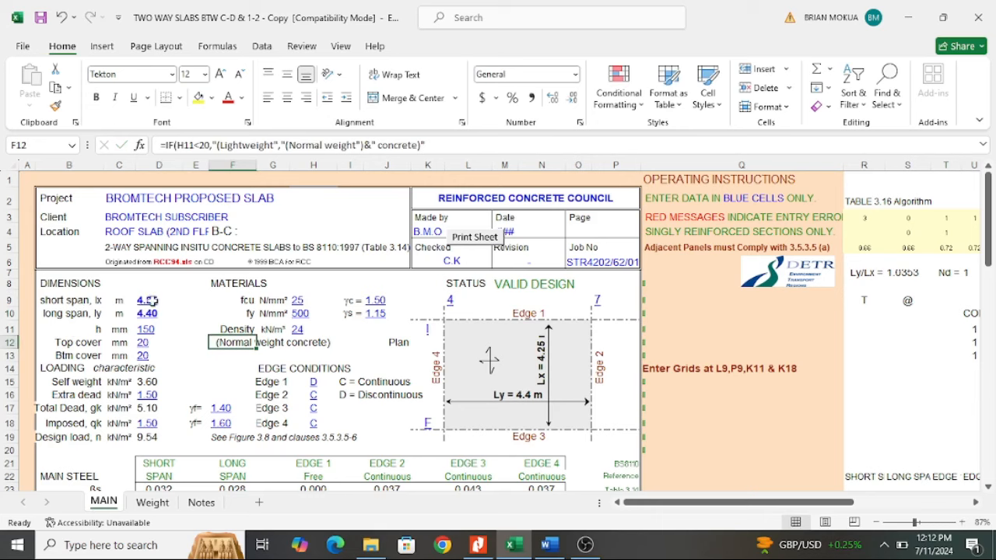
Step: Try a short span lx of 4.5 m, longer than ly, and restore it to 4.25 m
double_click(154, 301)
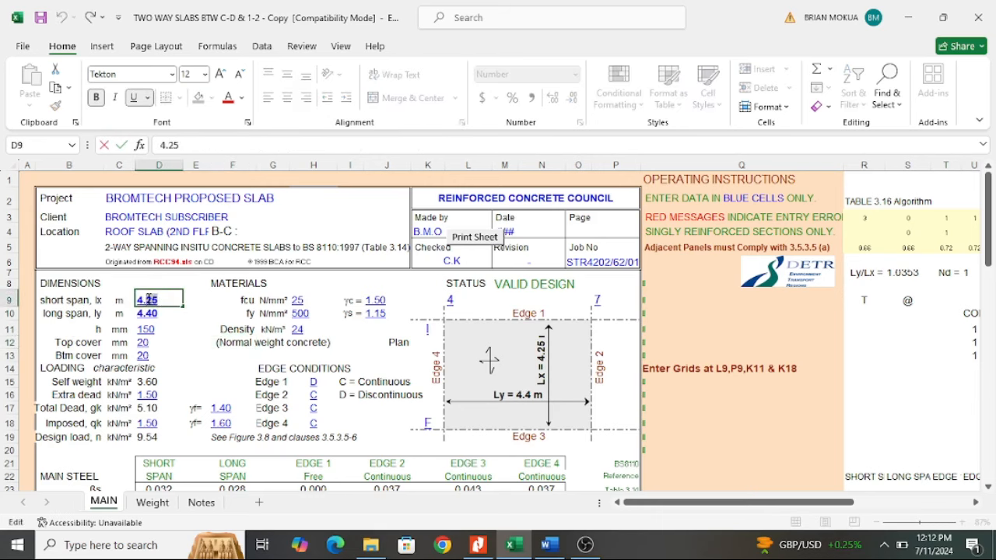
text(5)
click(195, 328)
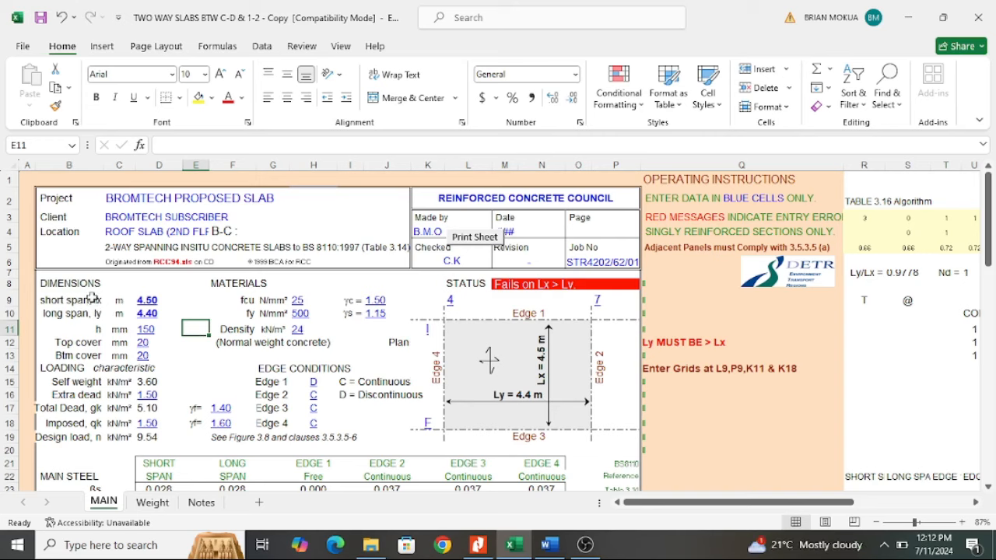
click(152, 301)
double_click(153, 301)
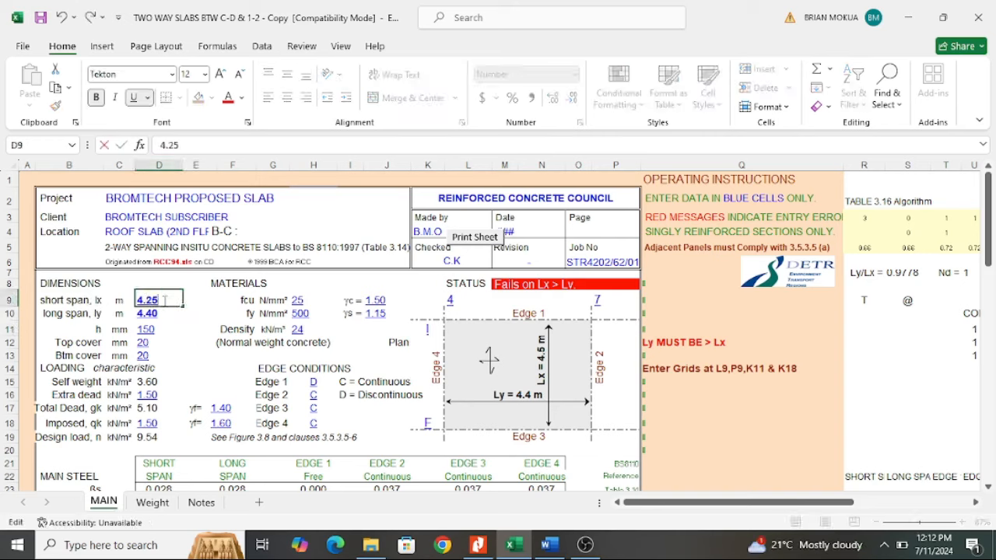
click(193, 313)
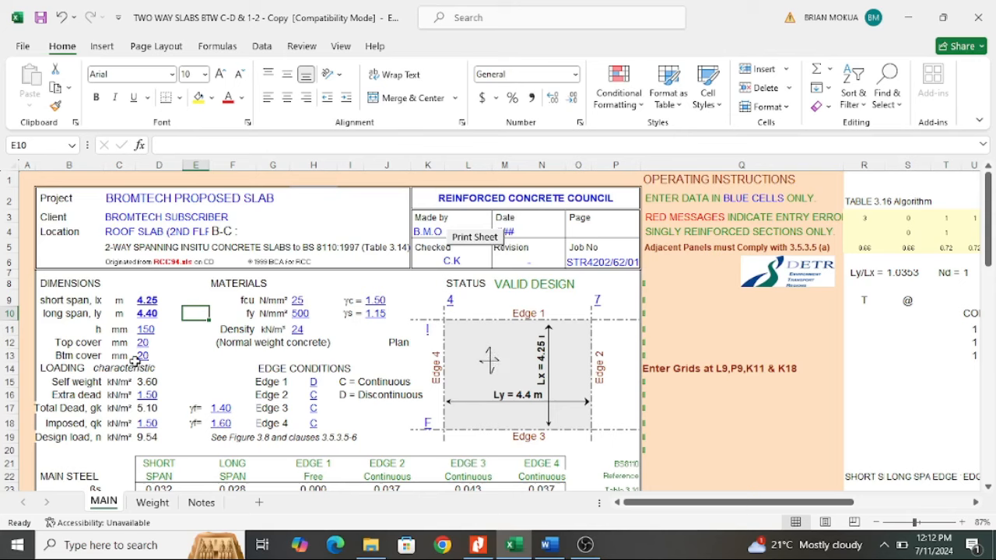
Step: Look through the slab classification and moment coefficients in the Word calculations and return to the Excel workbook
click(548, 545)
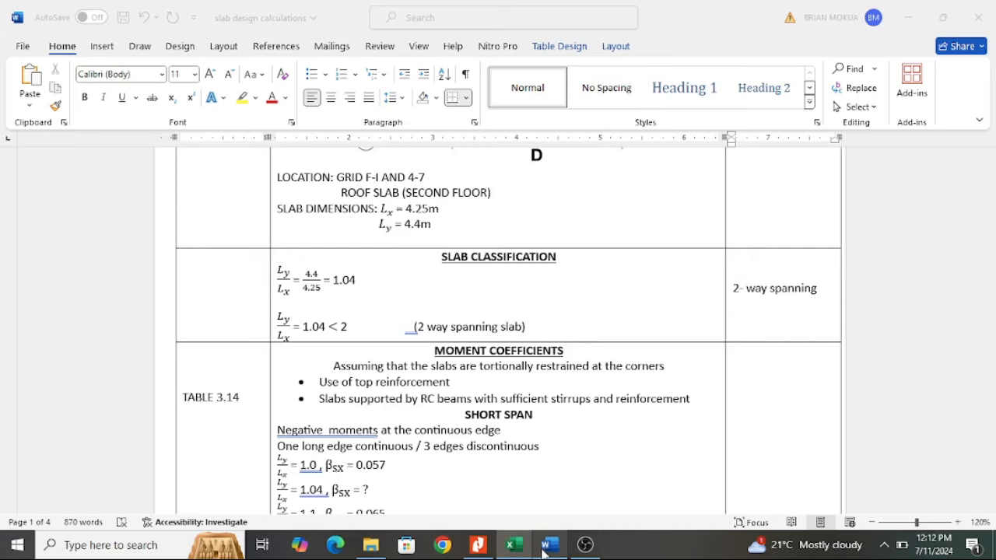
scroll(362, 414, down, 3)
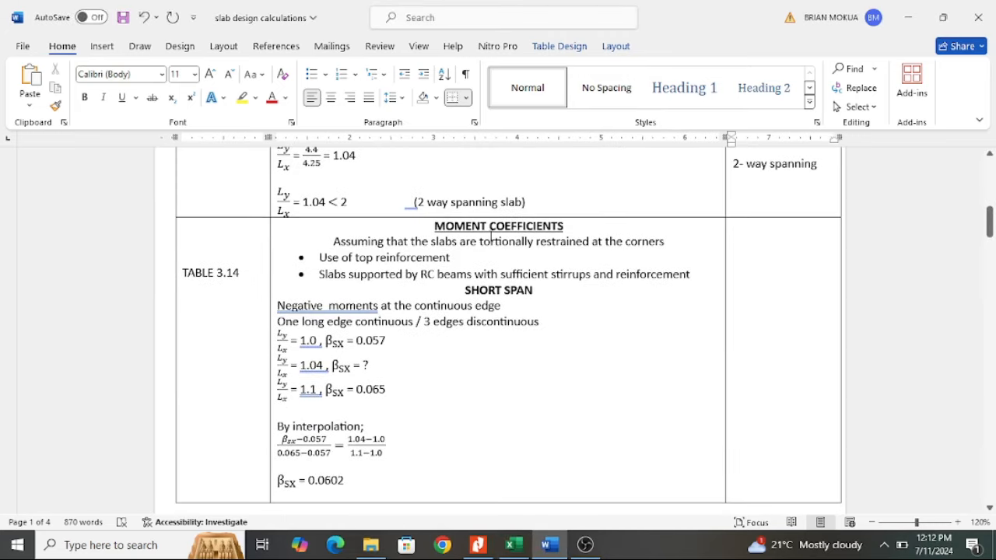
scroll(509, 315, down, 6)
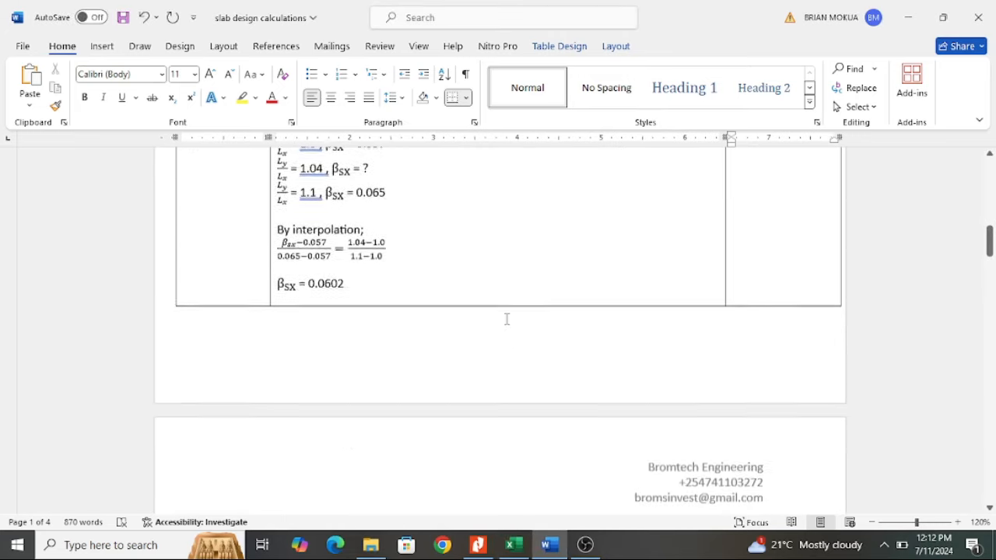
click(513, 545)
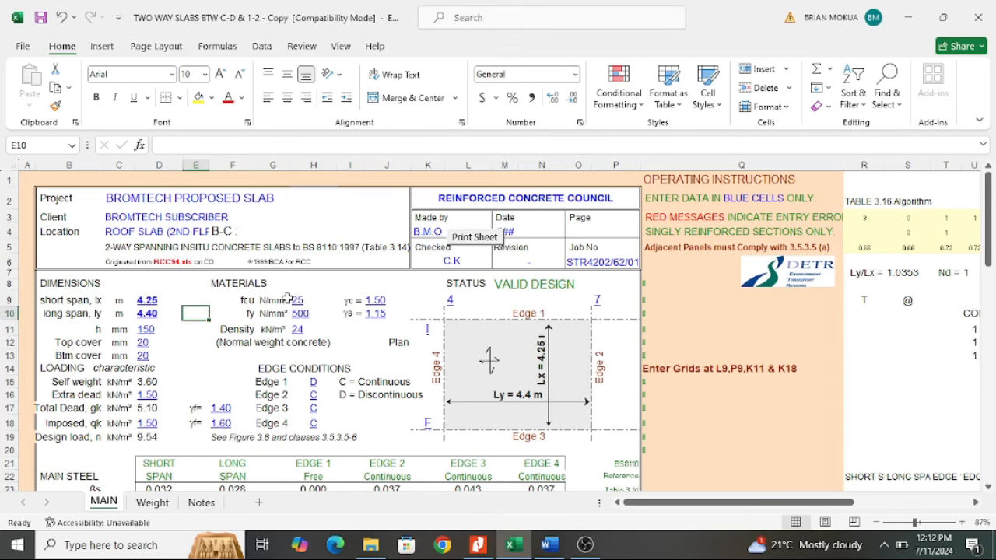
Step: Try a slab thickness h of 200 mm and restore it to 150 mm
click(156, 330)
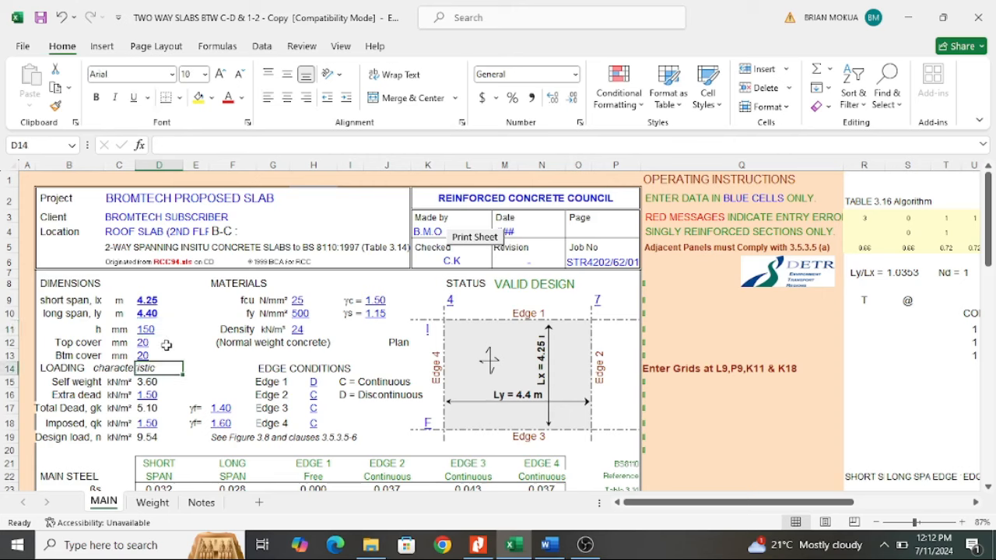
double_click(161, 330)
drag(161, 329, 89, 326)
text(200)
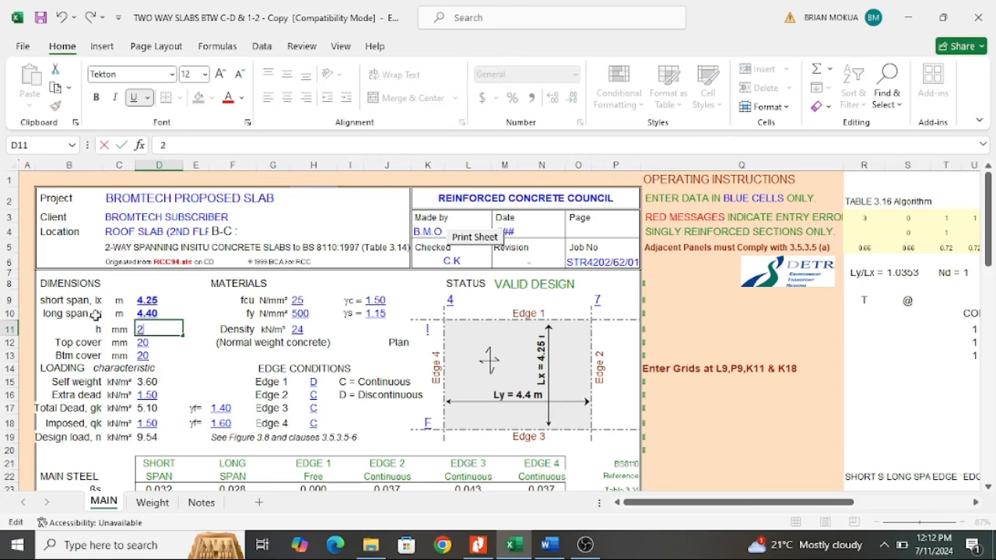
click(129, 366)
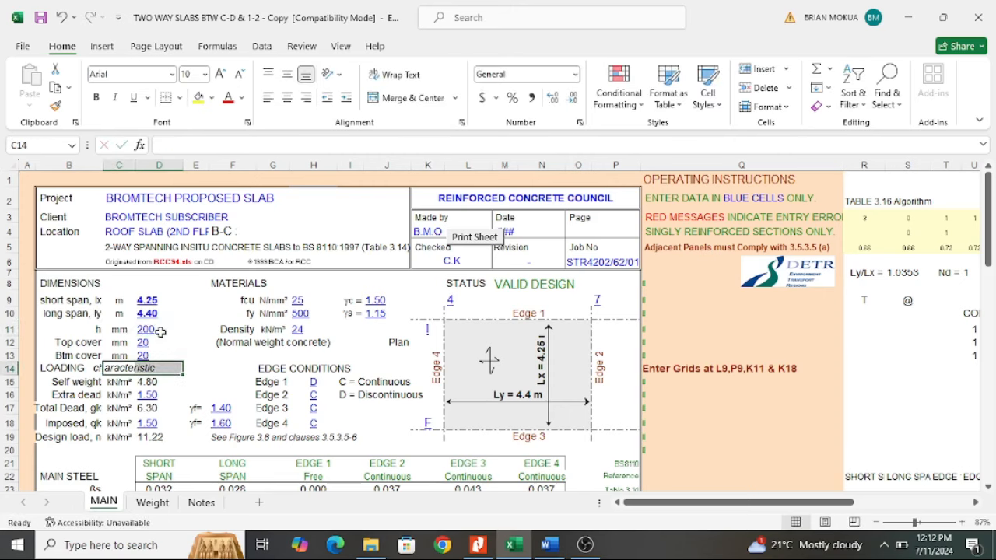
click(159, 329)
double_click(160, 330)
drag(161, 329, 112, 331)
text(1)
click(193, 356)
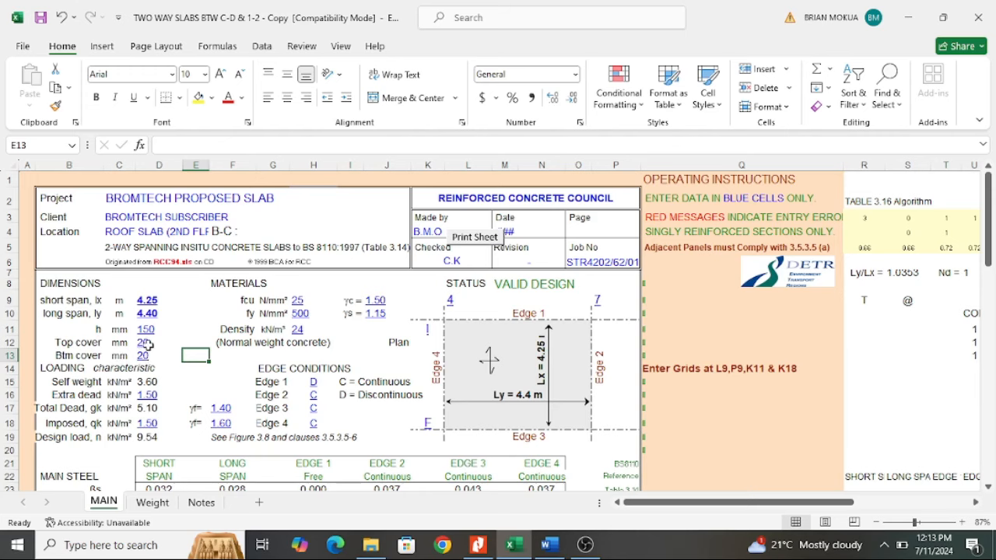
Step: Find the cover and effective depth section in the Word calculations and compare it with the cover values in Excel
click(550, 546)
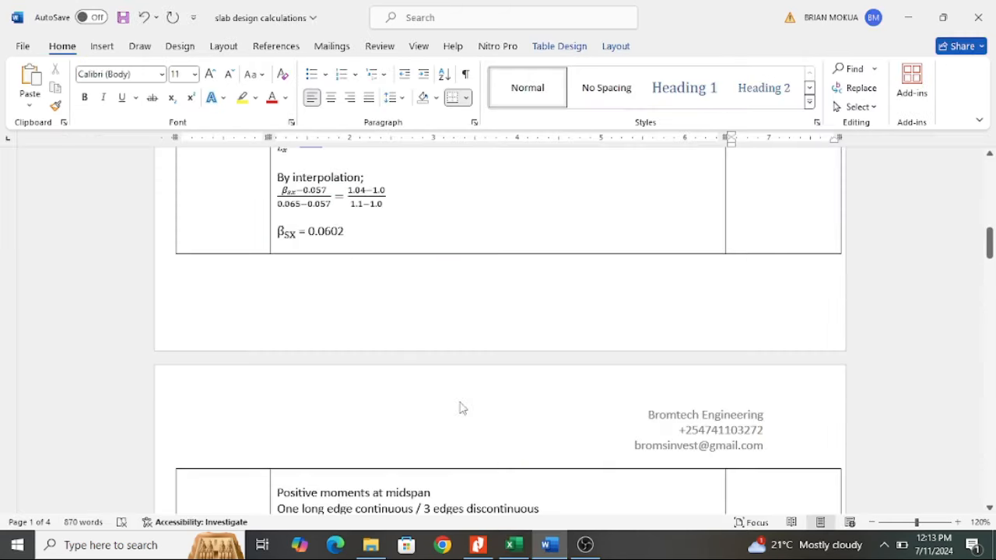
scroll(403, 381, down, 15)
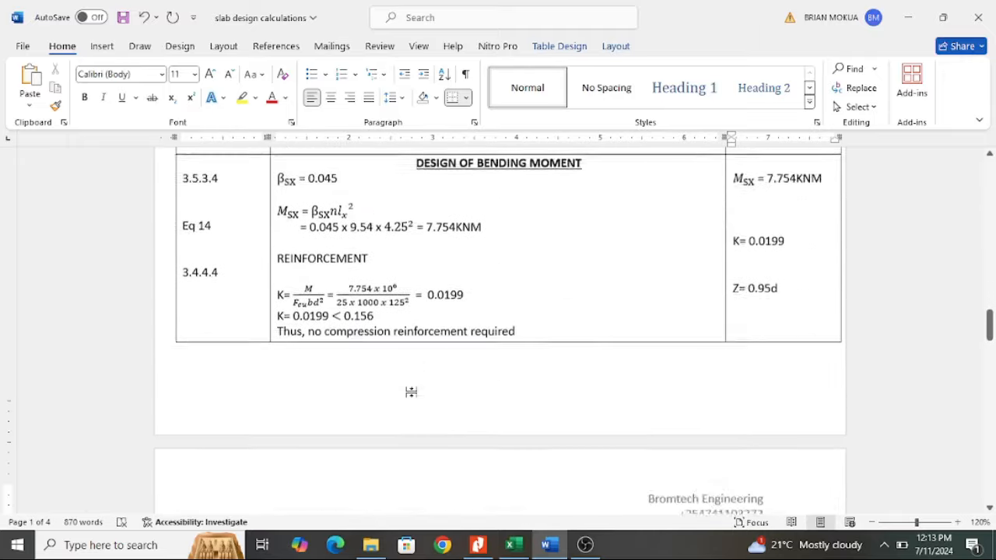
scroll(412, 394, down, 6)
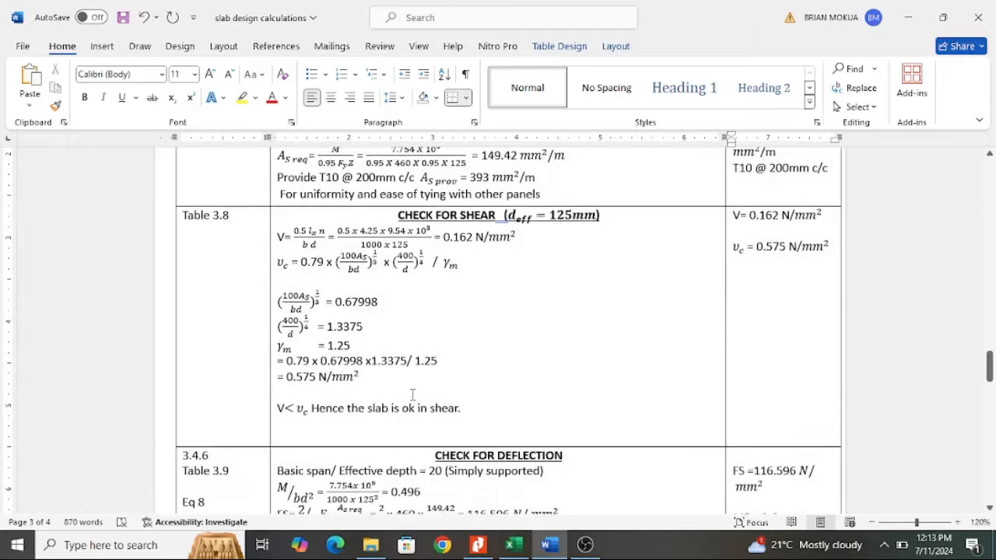
scroll(412, 395, up, 4)
scroll(413, 394, down, 12)
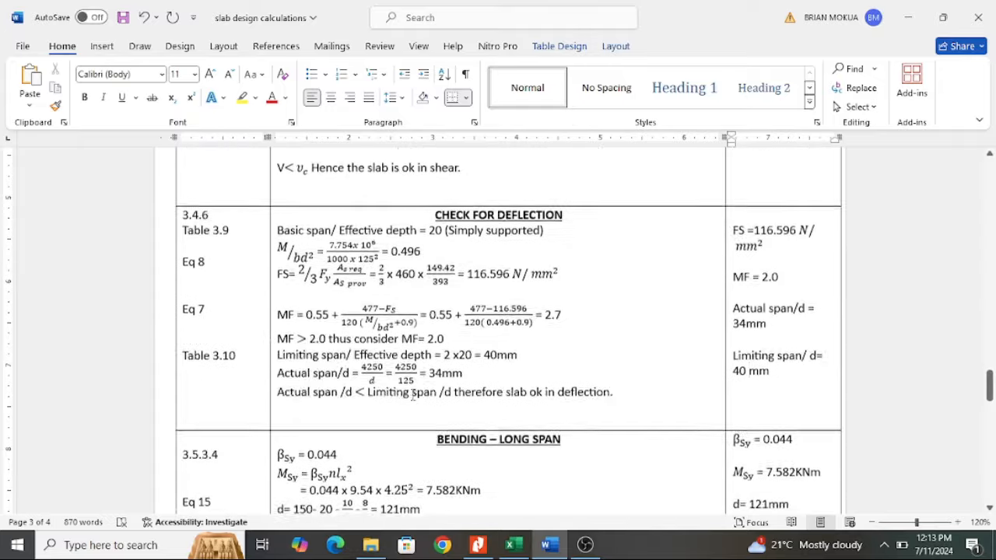
scroll(412, 396, down, 15)
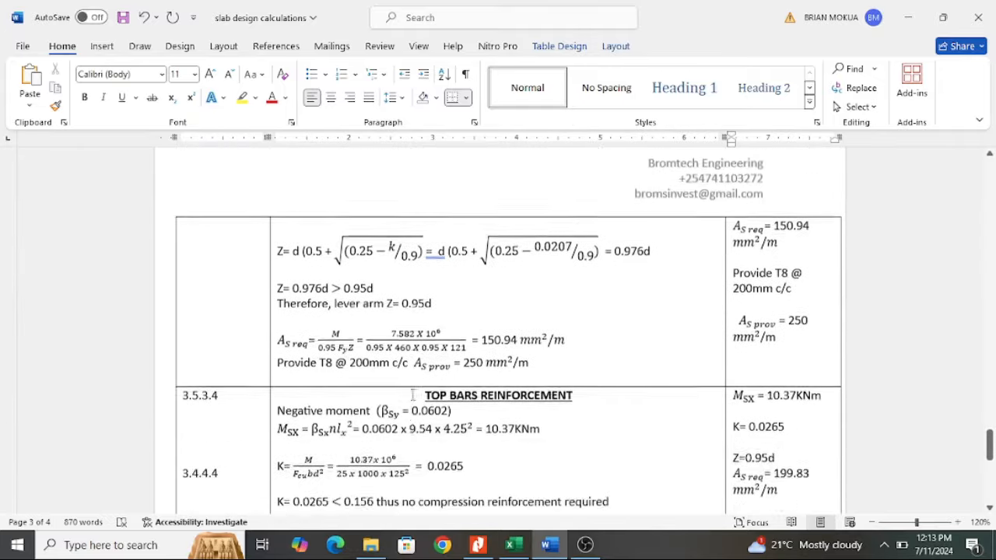
scroll(413, 396, down, 15)
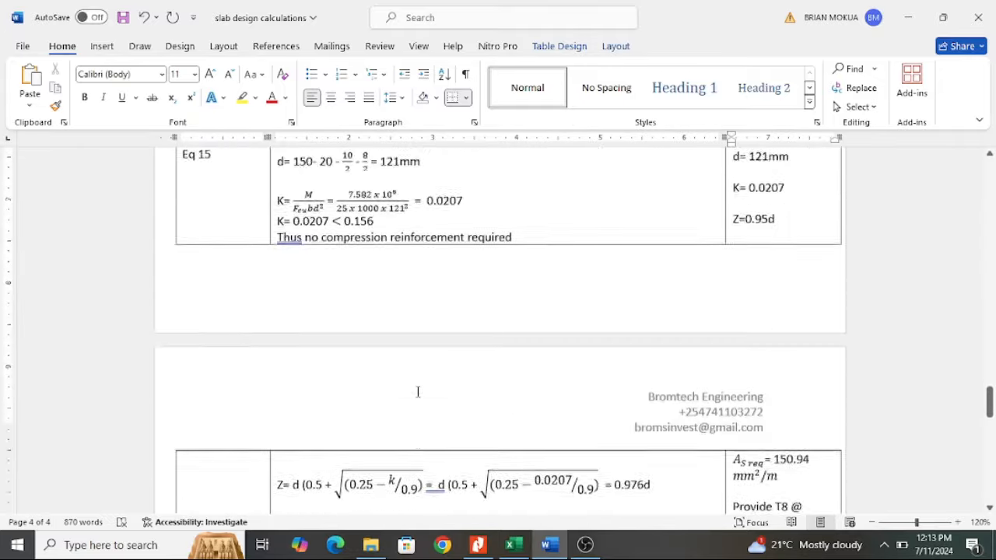
scroll(418, 395, up, 15)
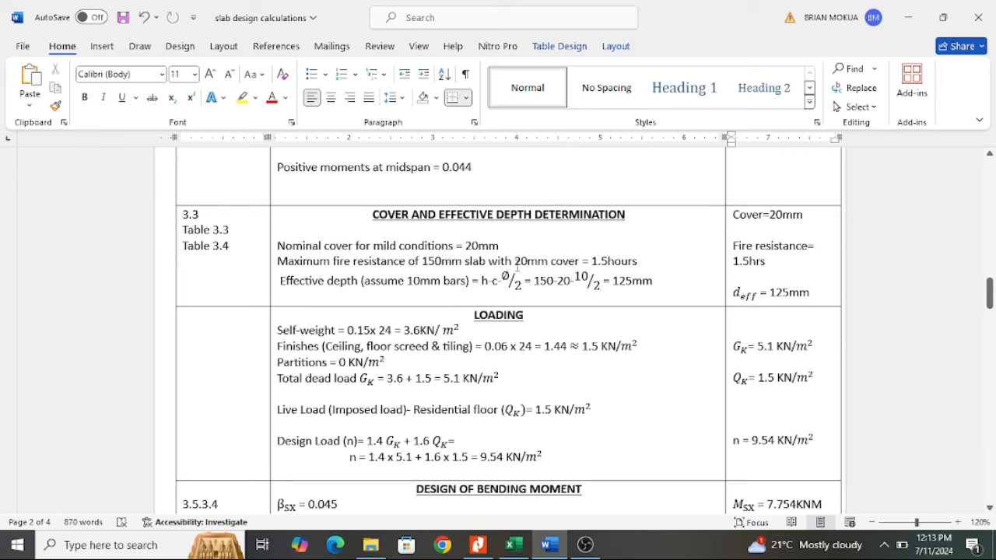
click(513, 545)
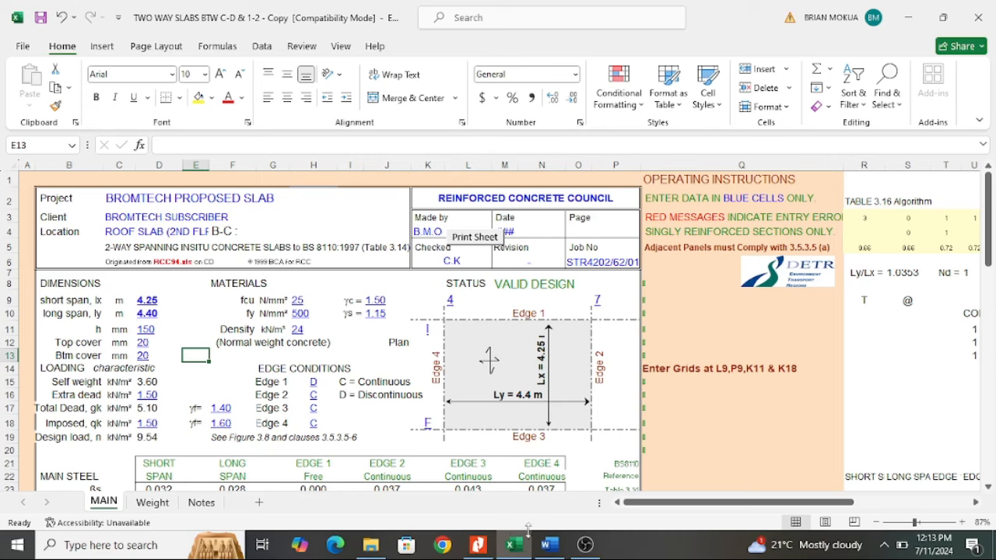
Step: Examine the self-weight, finishes, imposed load and design load in the Word loading section and return to Excel's loading inputs
click(550, 545)
scroll(515, 395, up, 10)
scroll(510, 397, up, 8)
scroll(507, 398, down, 10)
scroll(506, 397, up, 3)
scroll(506, 398, down, 10)
scroll(506, 398, down, 5)
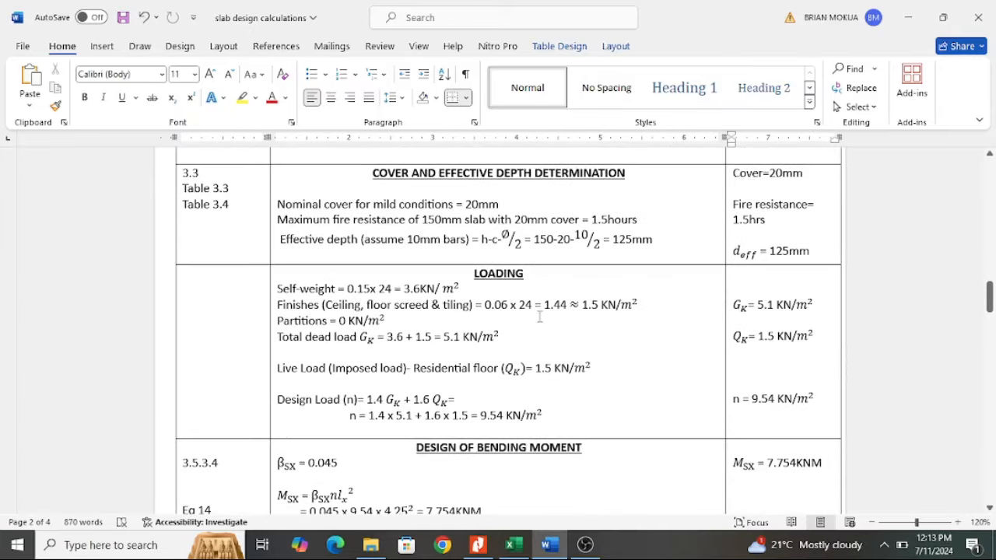
click(446, 289)
click(516, 547)
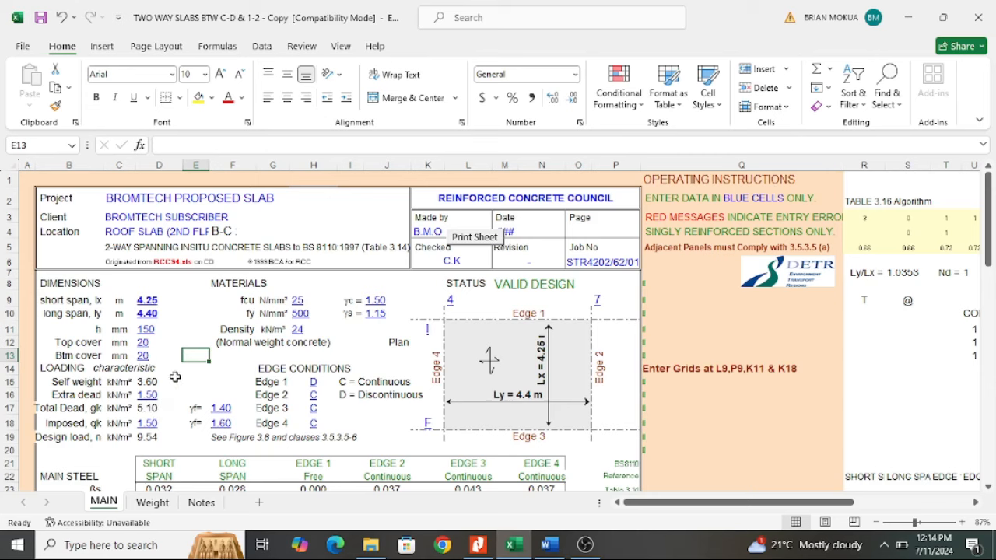
Step: Try an extra dead load of 21.5 kN/m² and restore it to 1.5 kN/m²
double_click(141, 396)
drag(140, 395, 224, 395)
text(2)
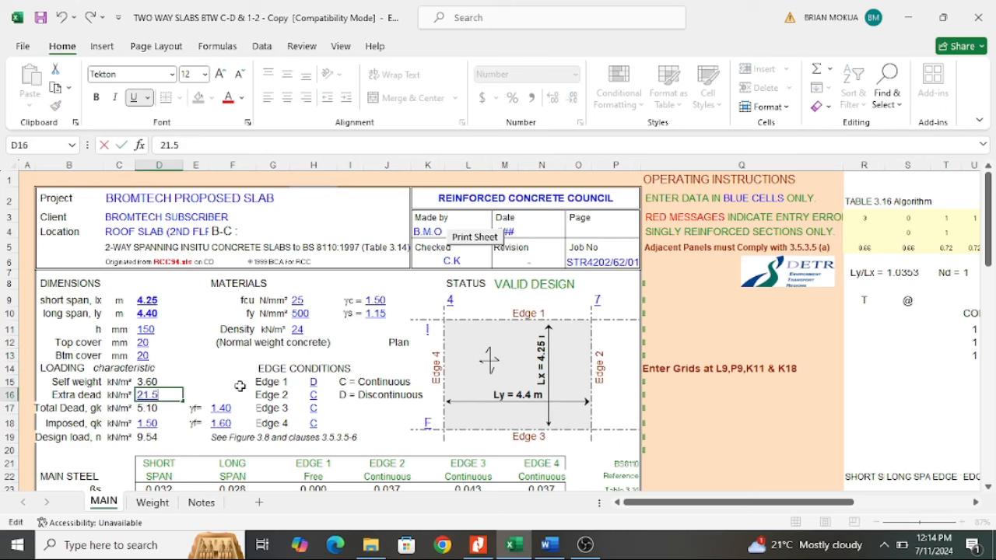
click(218, 371)
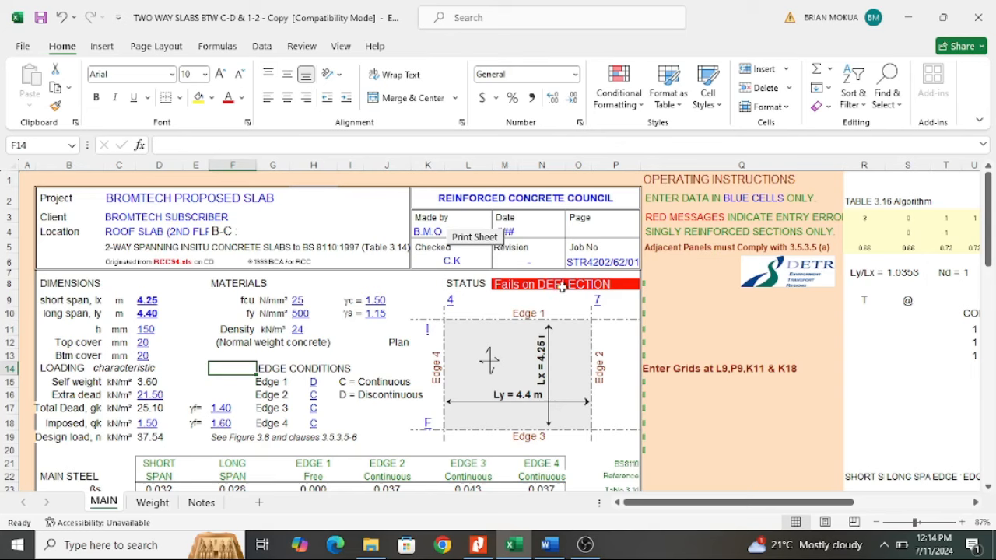
double_click(156, 395)
text(1)
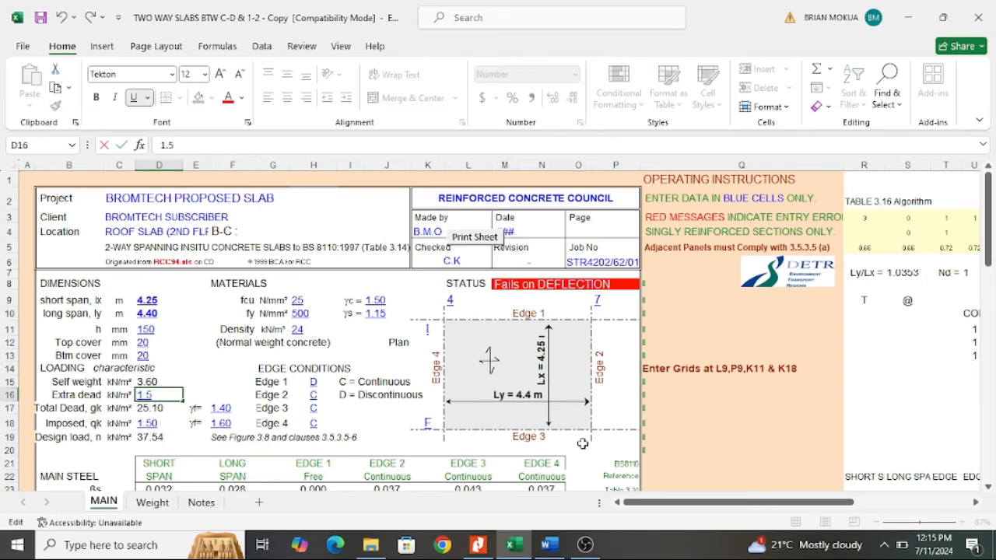
Step: Compare the imposed load in the Word calculations' loading section with the imposed load qk in the Excel sheet
click(549, 545)
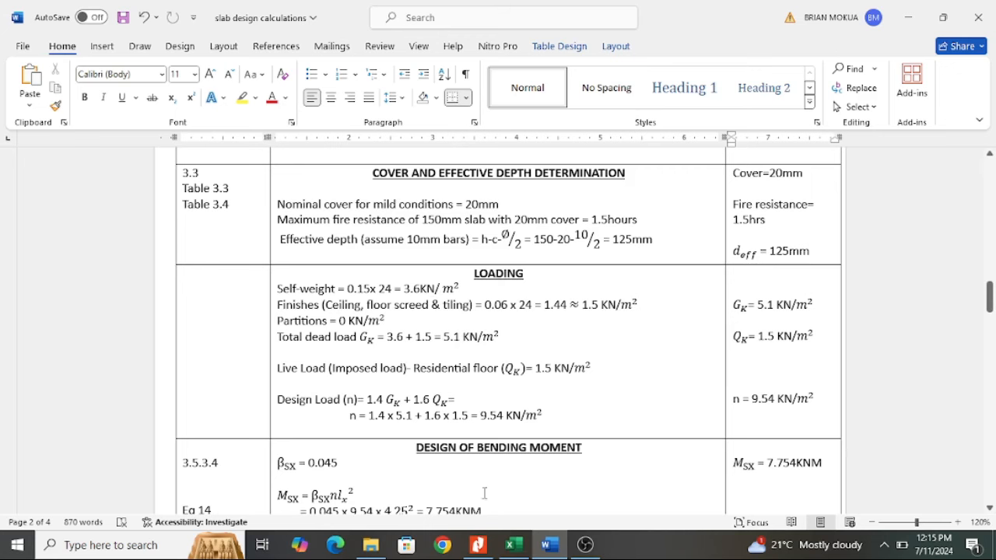
click(514, 545)
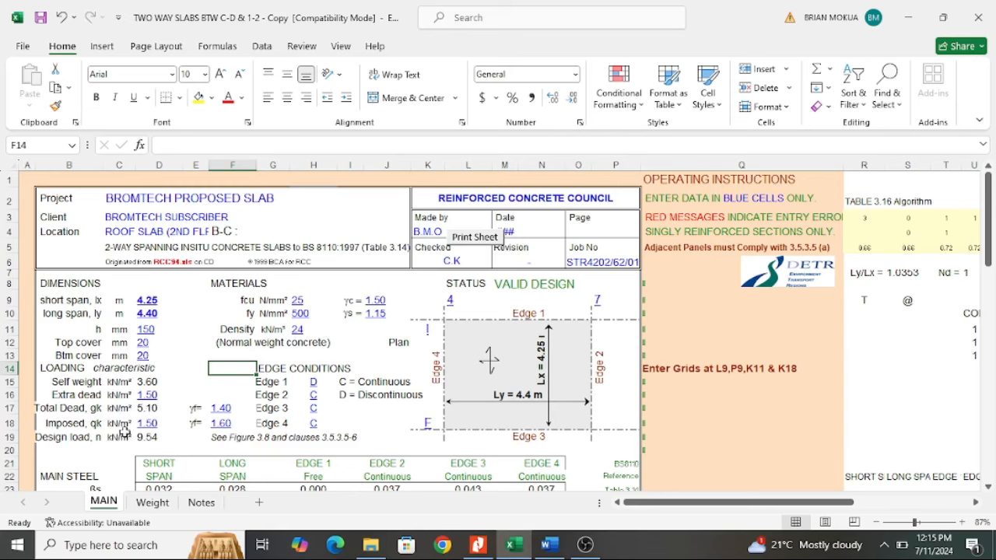
click(549, 545)
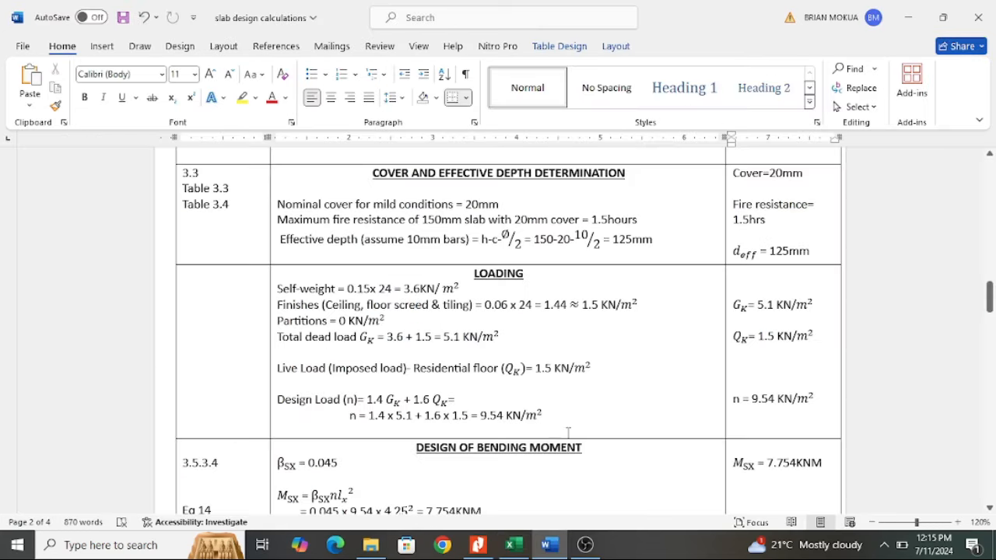
Step: Return to Excel, try an imposed load qk of 2 kN/m², and restore it to 1.5 kN/m²
click(513, 544)
double_click(161, 422)
drag(162, 422, 138, 423)
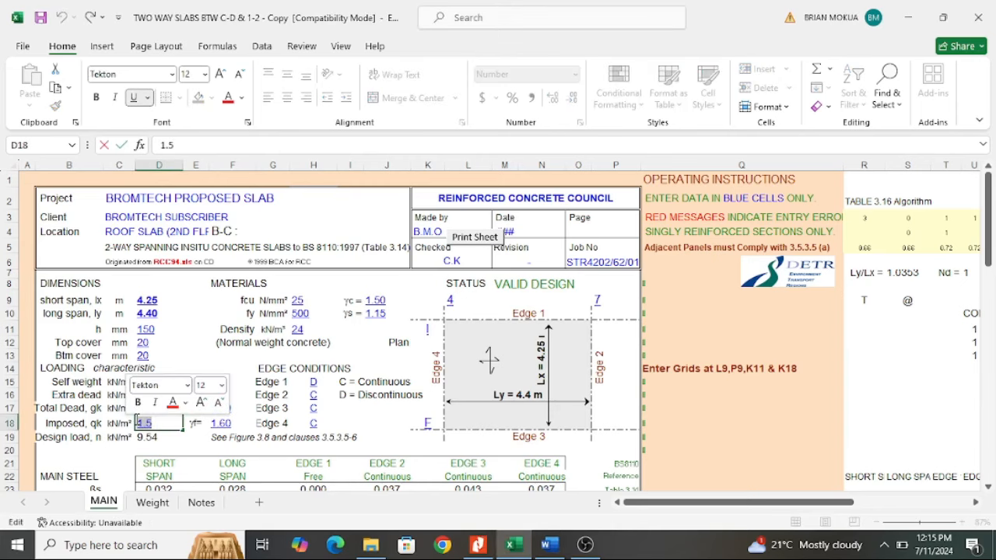
text(2)
click(196, 395)
double_click(159, 422)
drag(159, 423, 100, 424)
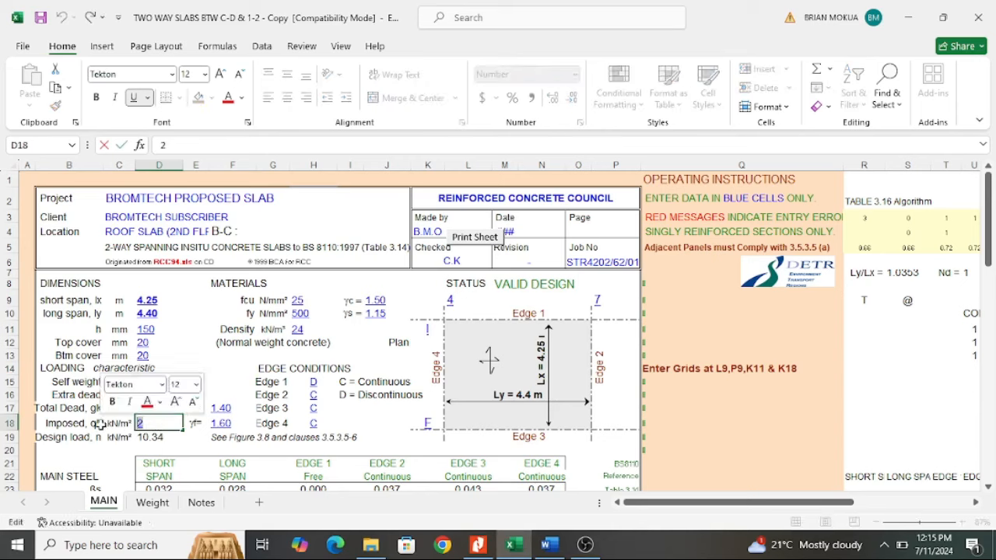
text(1.5)
click(246, 366)
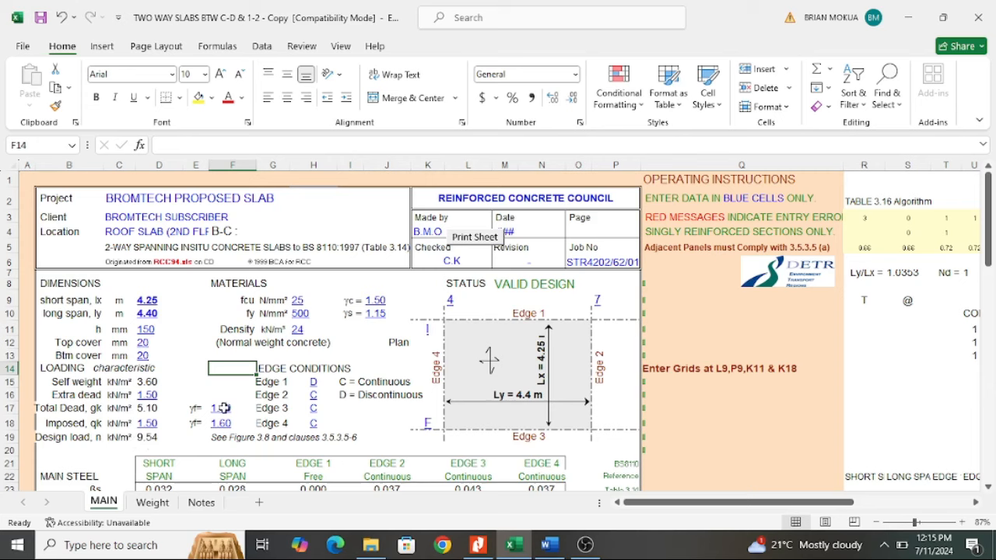
Step: Switch to the BS 8110 PDF in Nitro Pro, find Table 2.1 on load combinations, and examine its dead and imposed load factors
click(478, 545)
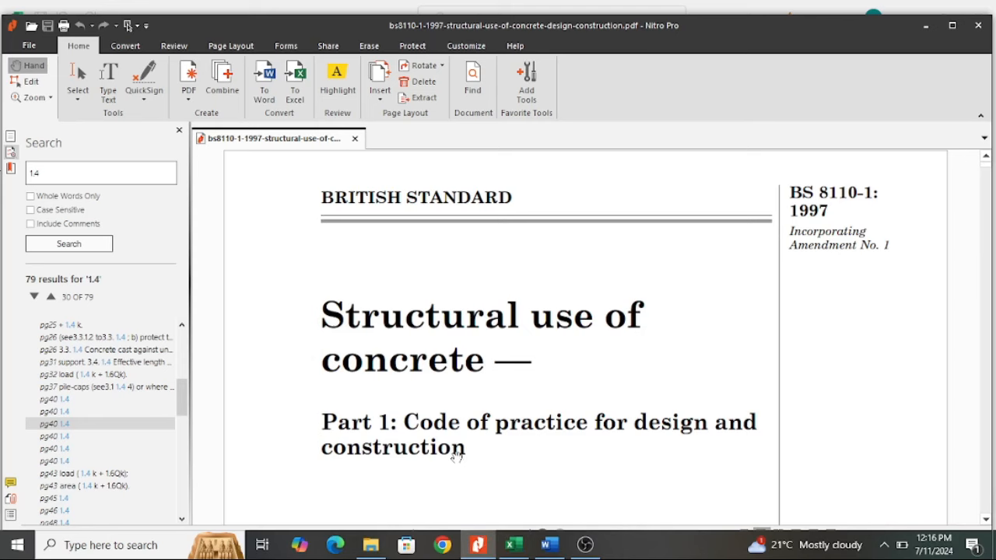
scroll(456, 460, down, 10)
scroll(456, 470, down, 15)
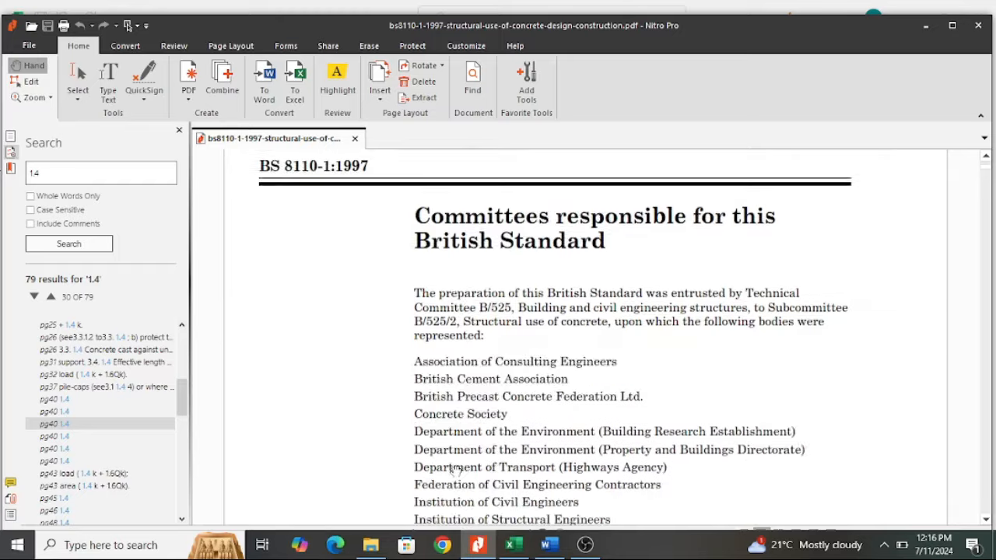
scroll(470, 472, down, 15)
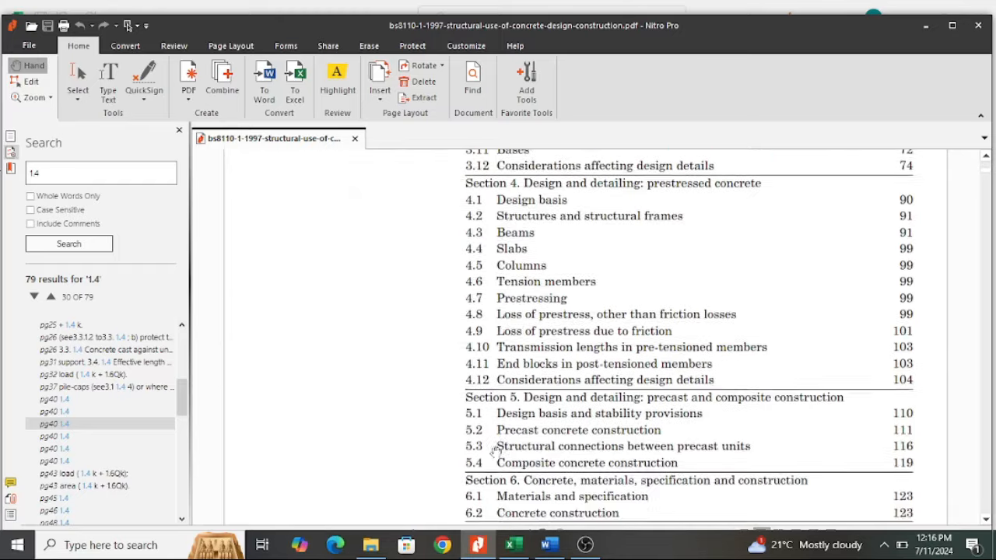
scroll(542, 450, down, 15)
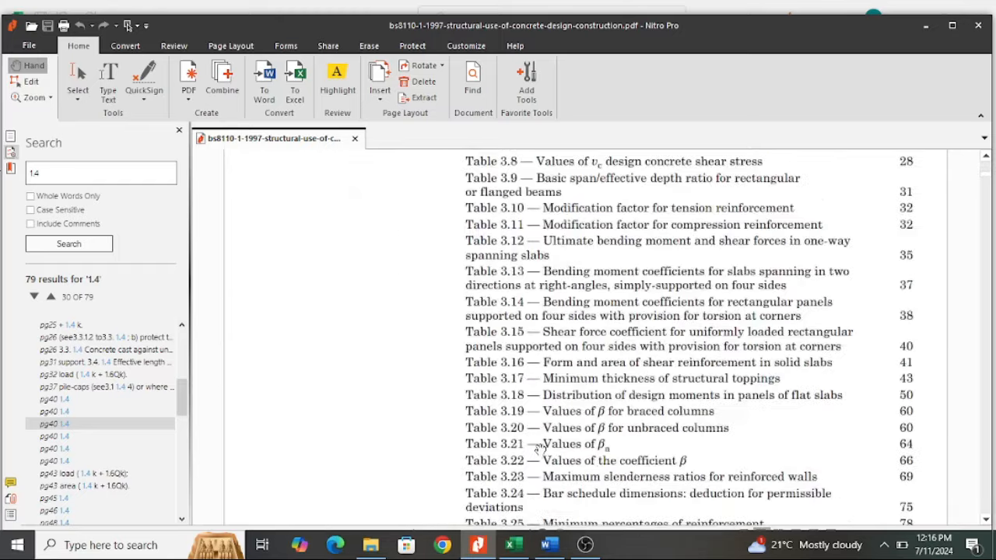
scroll(557, 440, down, 15)
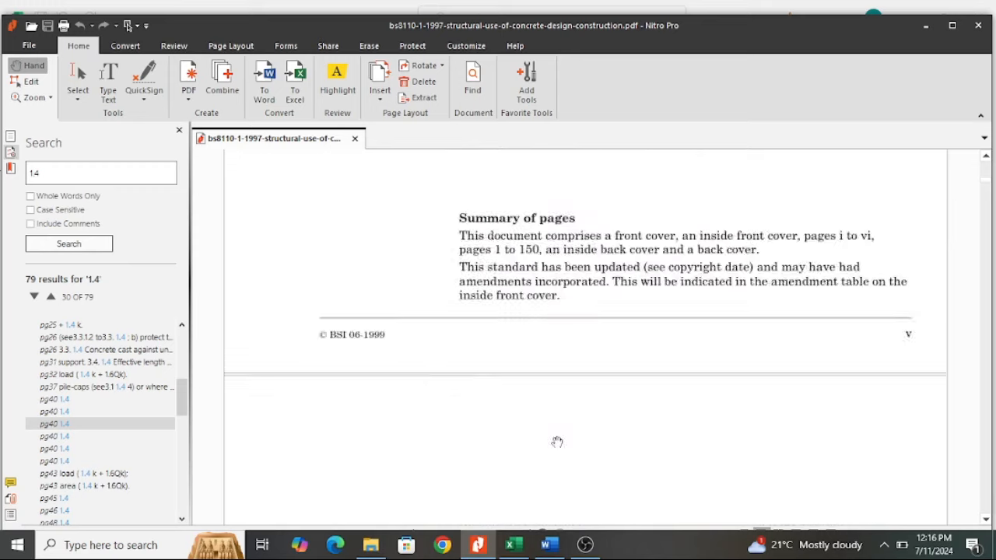
scroll(562, 440, down, 15)
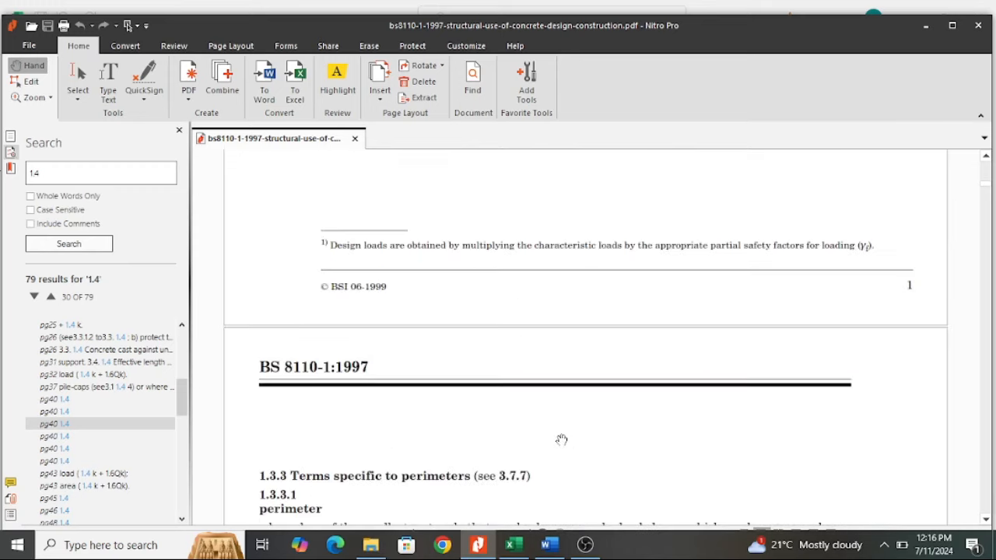
scroll(561, 440, down, 15)
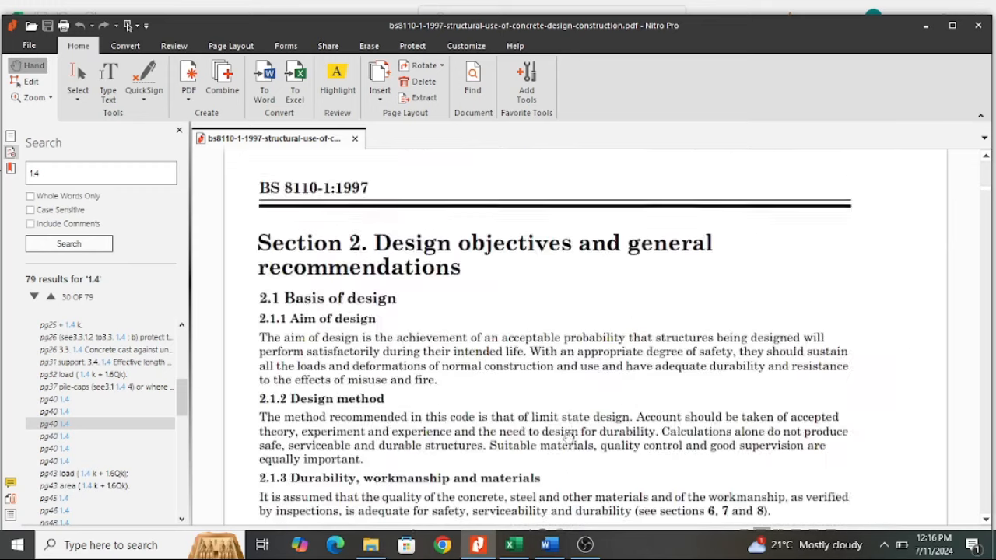
scroll(572, 438, down, 15)
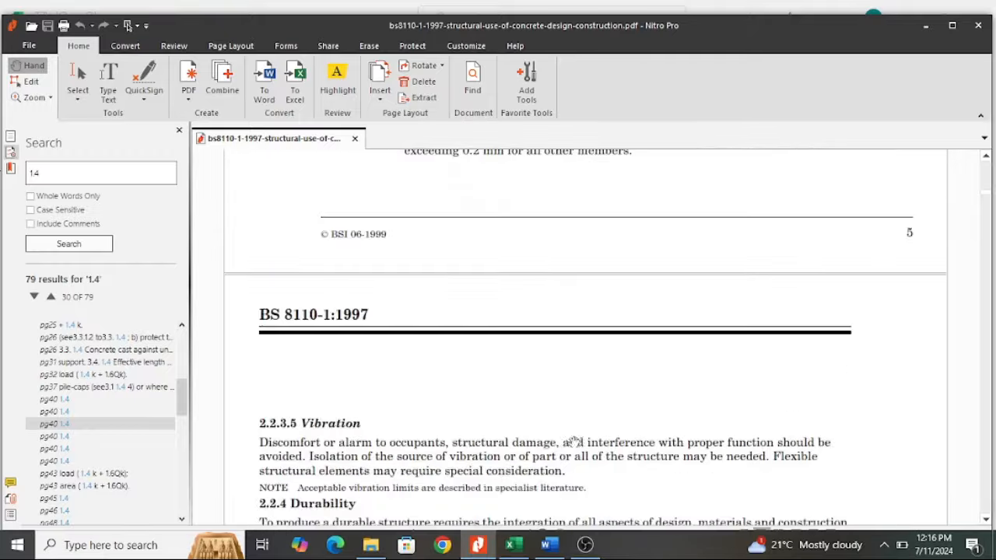
scroll(570, 441, up, 1)
scroll(572, 440, down, 12)
scroll(573, 438, down, 15)
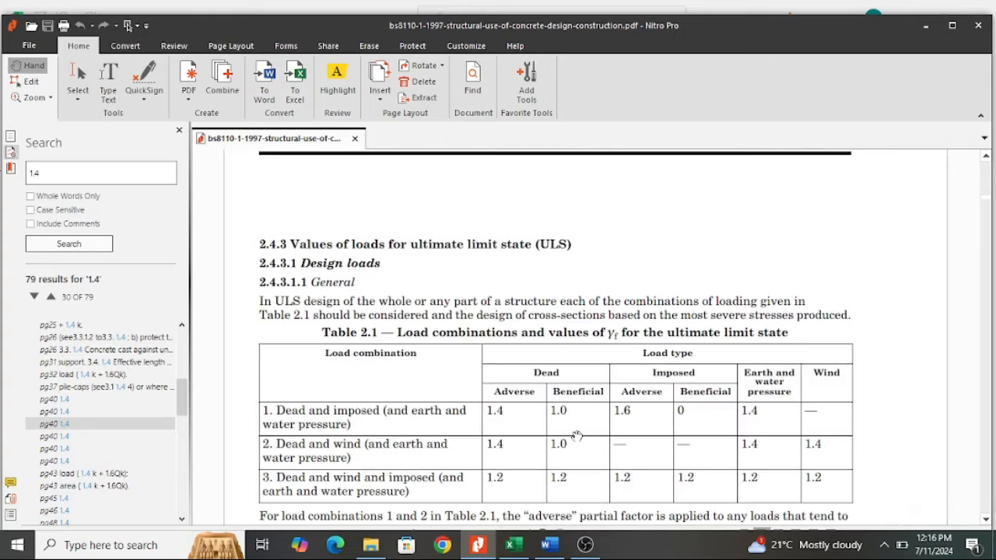
scroll(577, 436, down, 1)
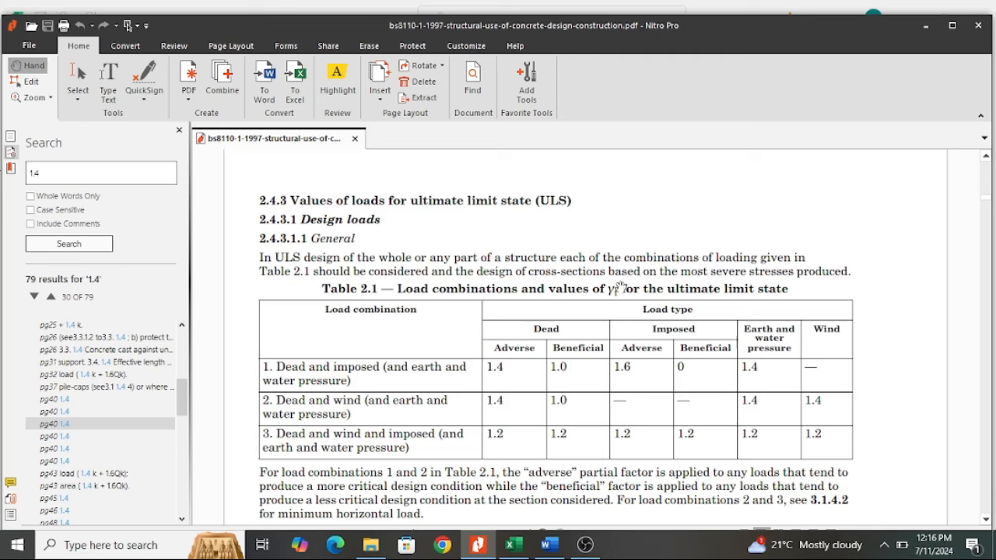
scroll(765, 287, down, 1)
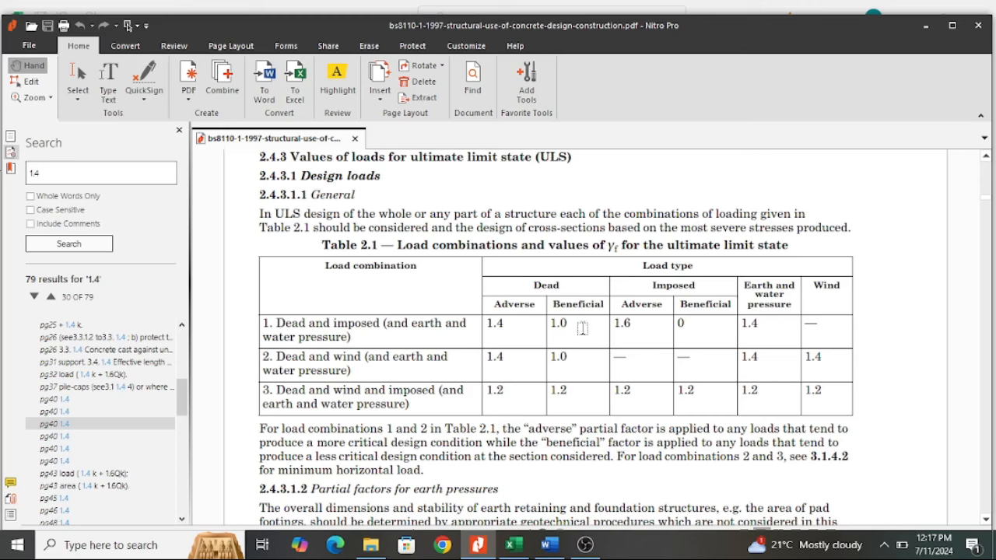
scroll(591, 343, down, 1)
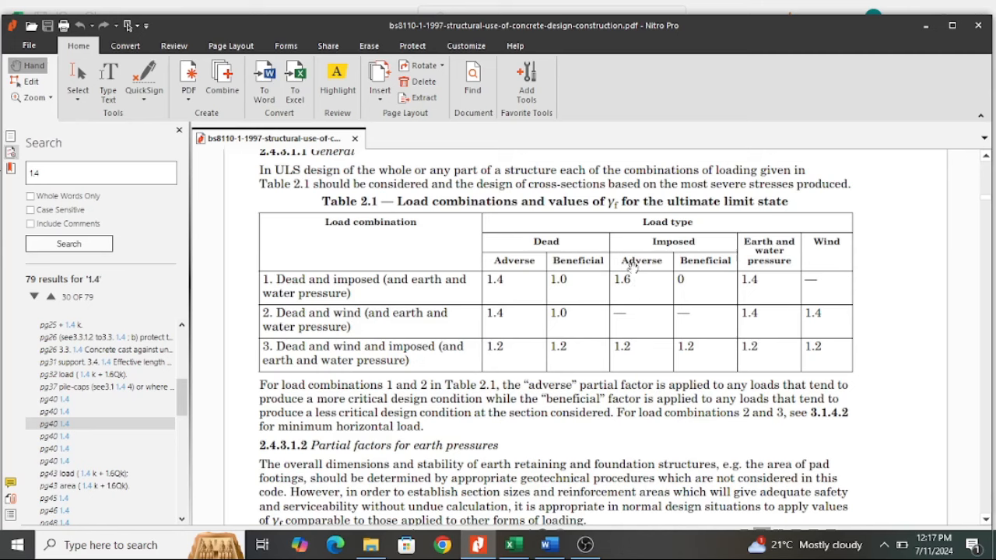
scroll(499, 401, down, 1)
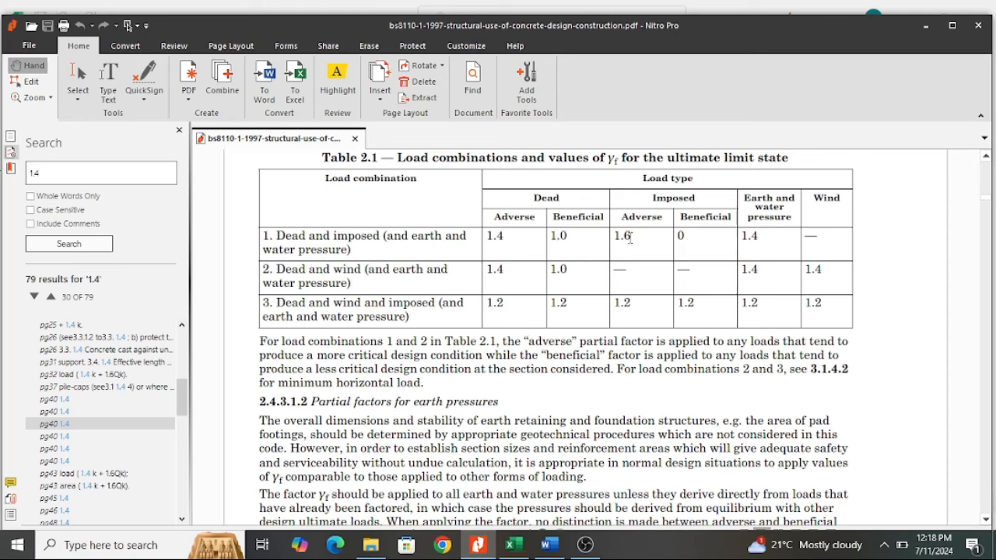
Step: Compare the design load n in the Excel sheet with the design load calculation in the Word loading section
click(513, 544)
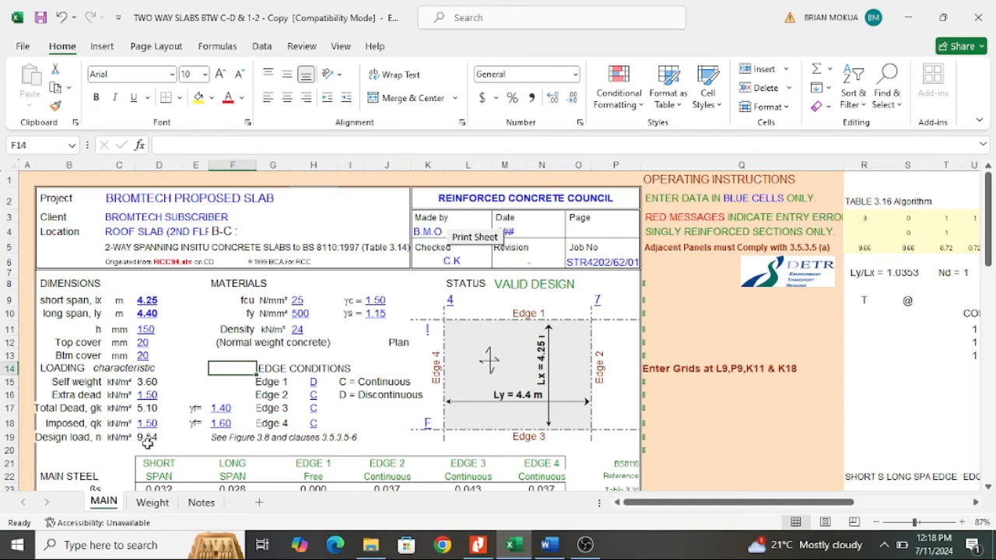
click(551, 547)
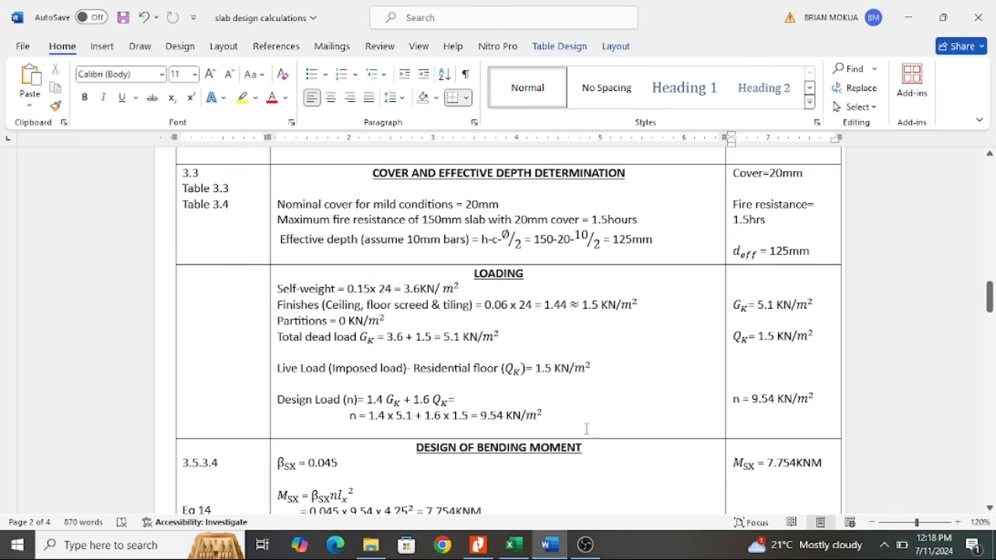
click(514, 545)
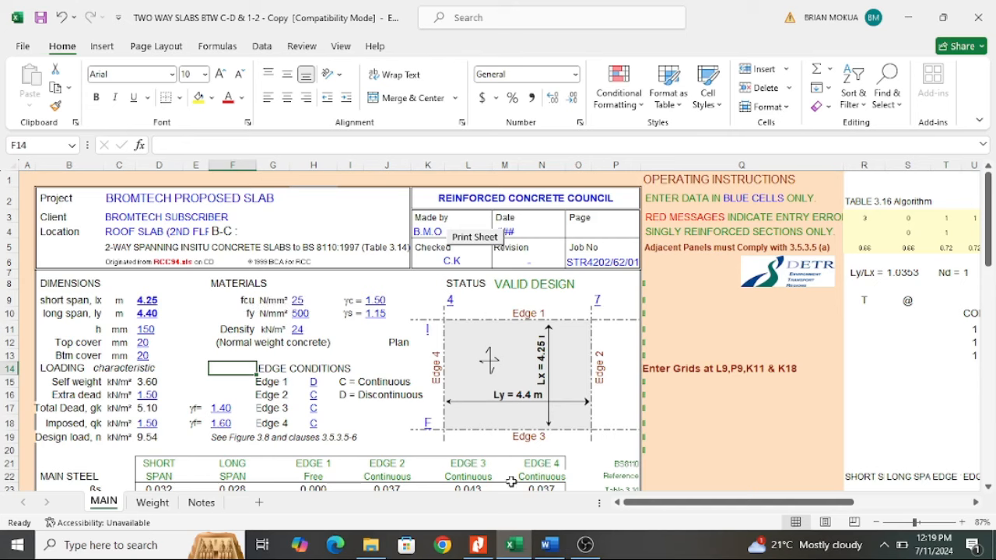
Step: Find Table 3.1 on strength of reinforcement in the BS 8110 PDF and examine the characteristic strengths of mild and high yield steel
click(478, 545)
scroll(465, 366, down, 3)
scroll(465, 366, down, 15)
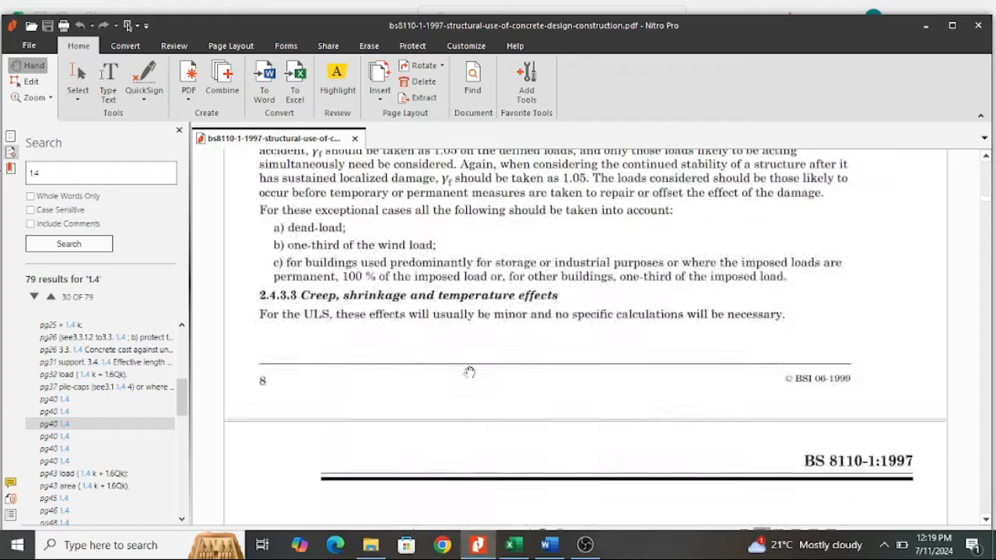
scroll(470, 369, down, 15)
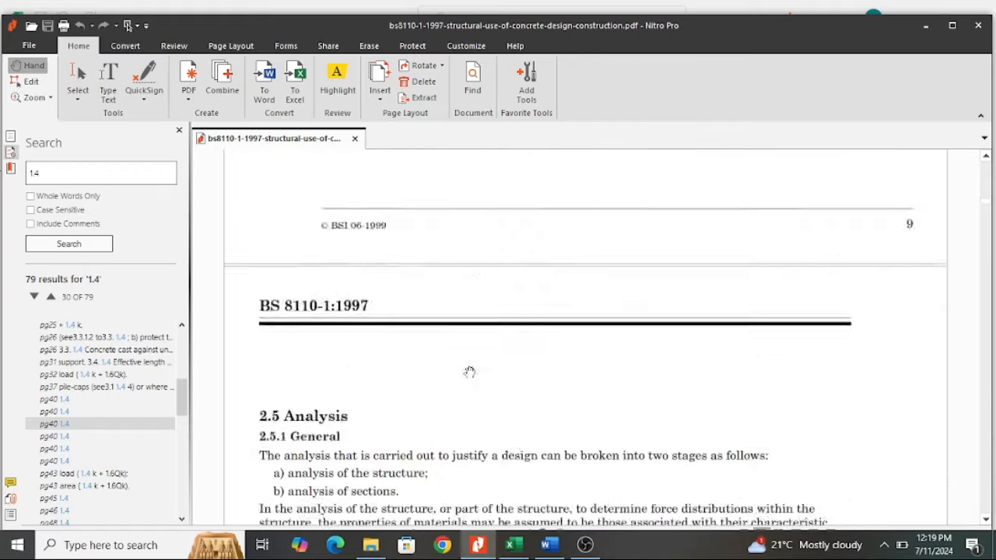
scroll(469, 371, down, 15)
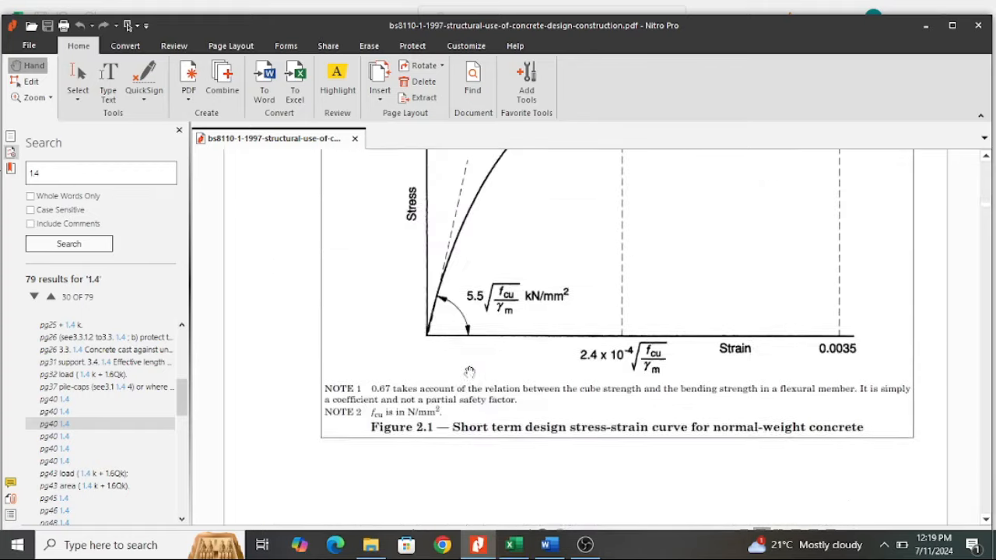
scroll(469, 372, down, 15)
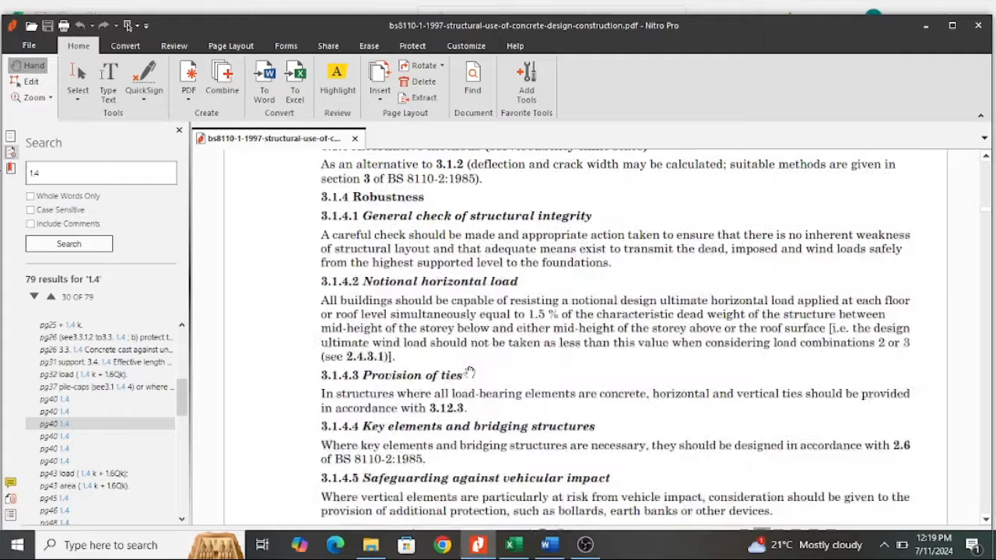
scroll(469, 372, down, 10)
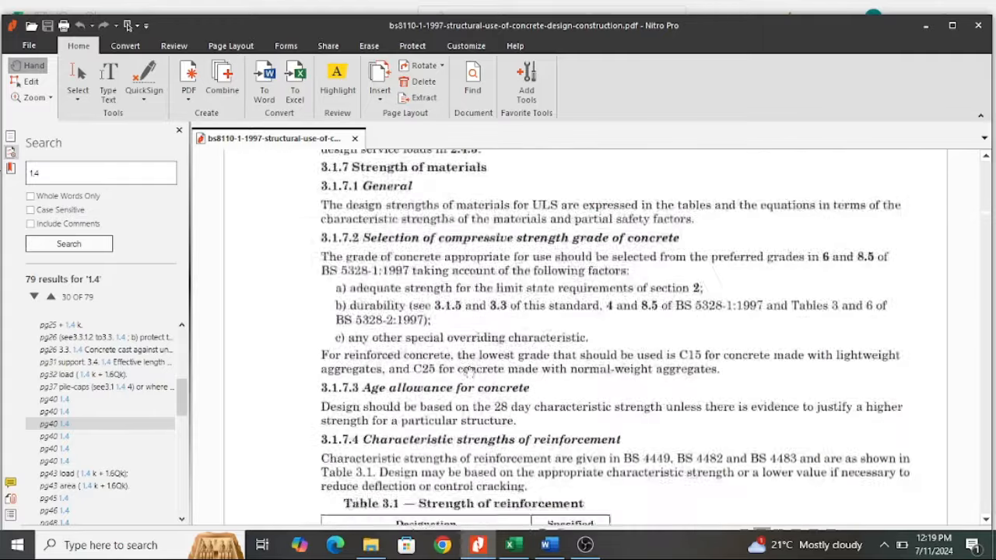
scroll(469, 372, up, 4)
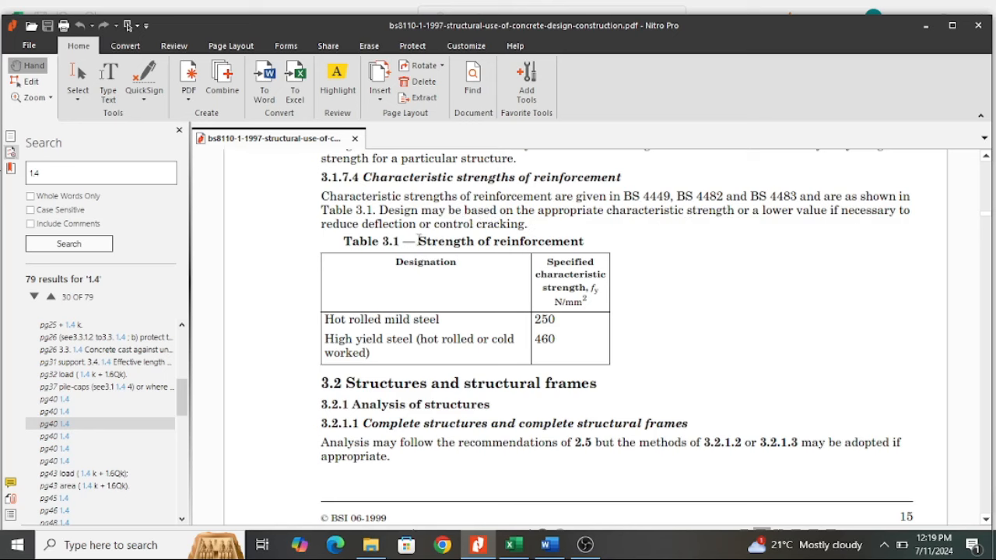
Step: Set the reinforcement strength fy to 460 N/mm² in the Excel materials inputs and select the concrete factor γc value
click(512, 545)
click(302, 313)
double_click(301, 314)
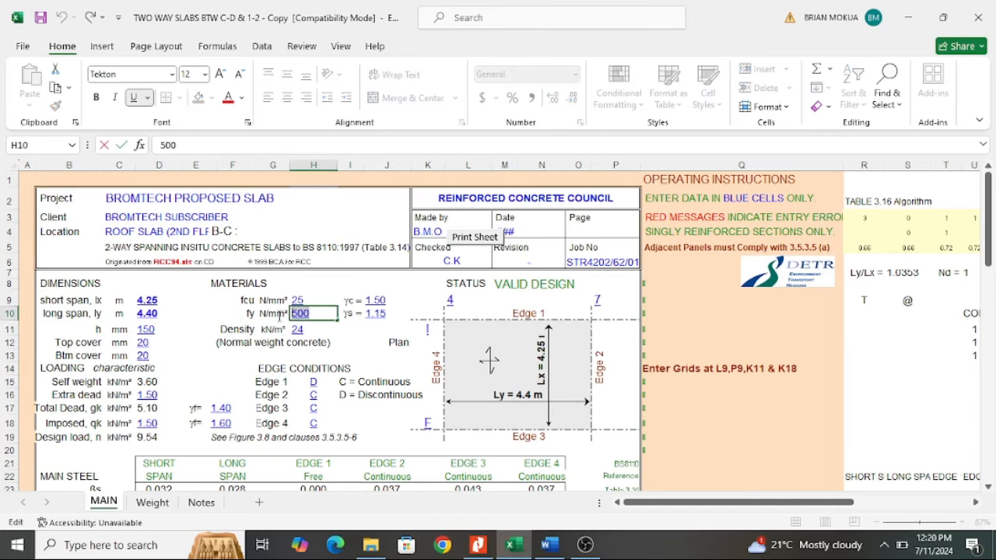
double_click(301, 314)
text(460)
key(Return)
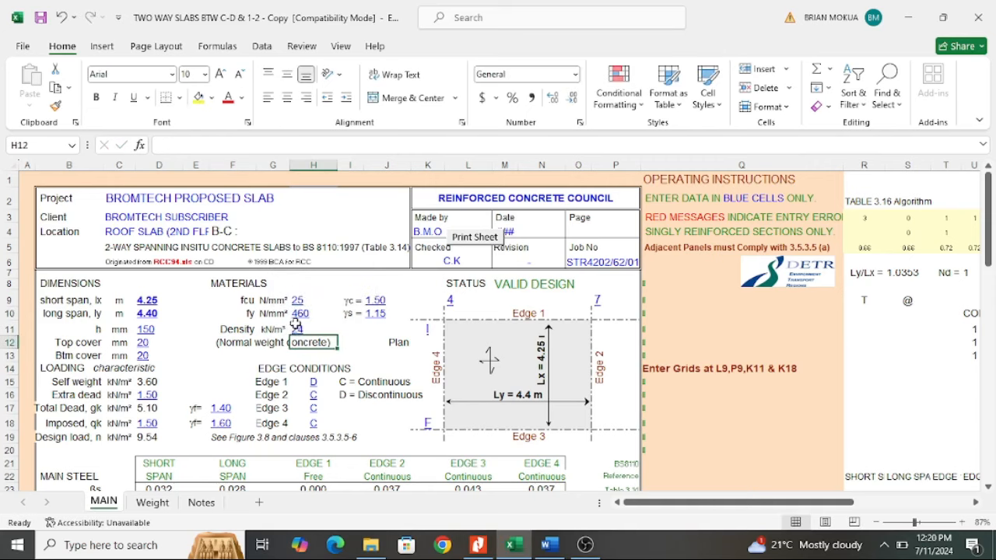
key(Right)
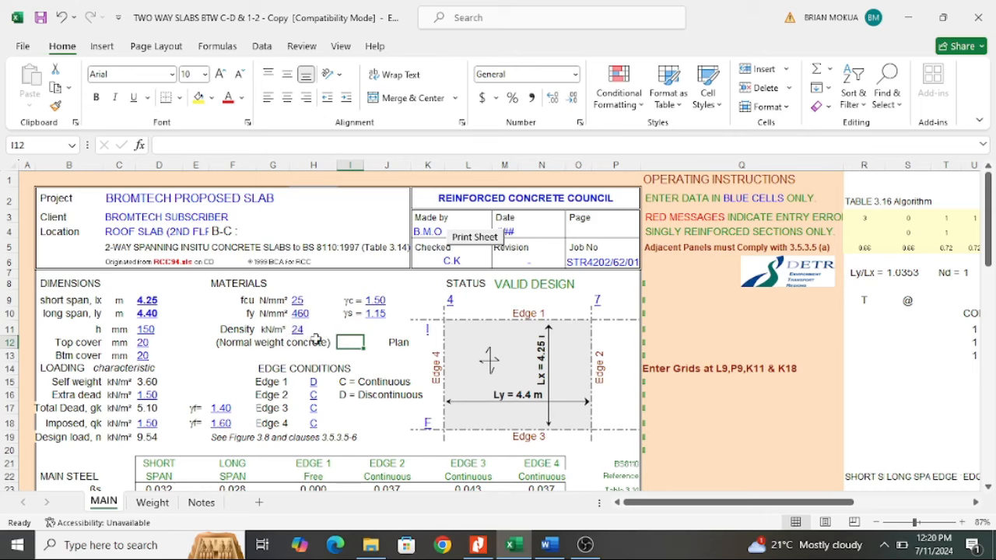
click(399, 302)
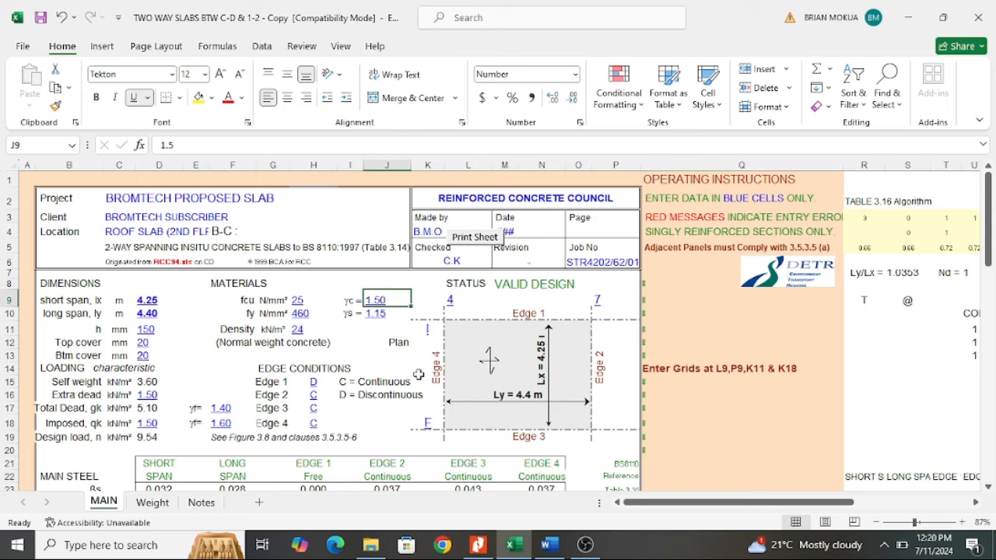
Step: Find Table 2.2 in the BS 8110 PDF in Nitro Pro and examine the γm values for reinforcement and concrete
click(478, 545)
scroll(537, 381, up, 10)
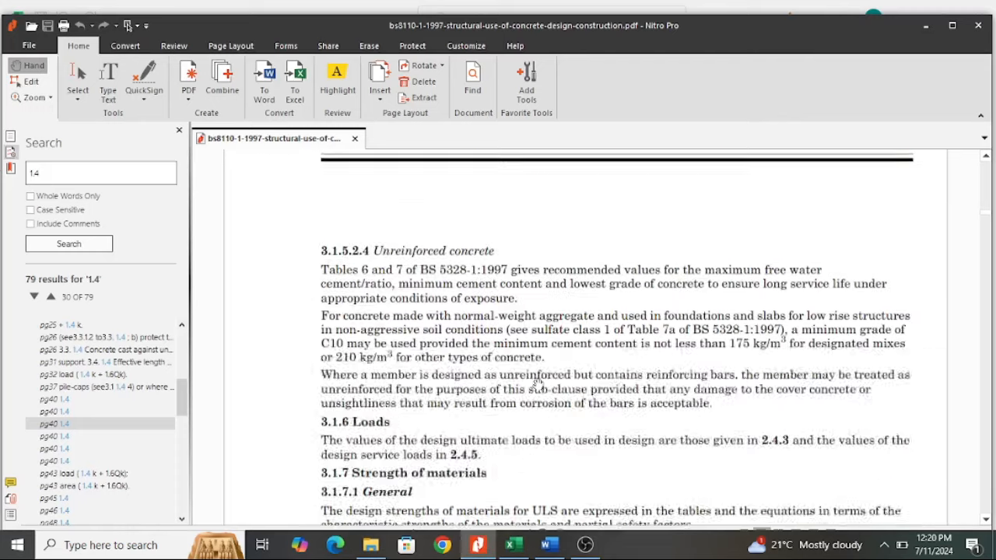
scroll(537, 382, up, 20)
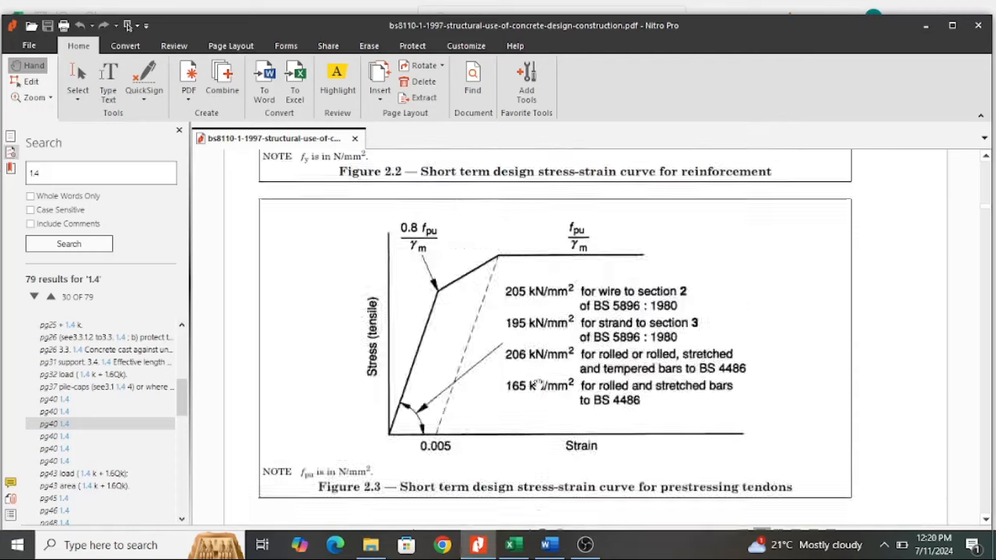
scroll(537, 384, up, 20)
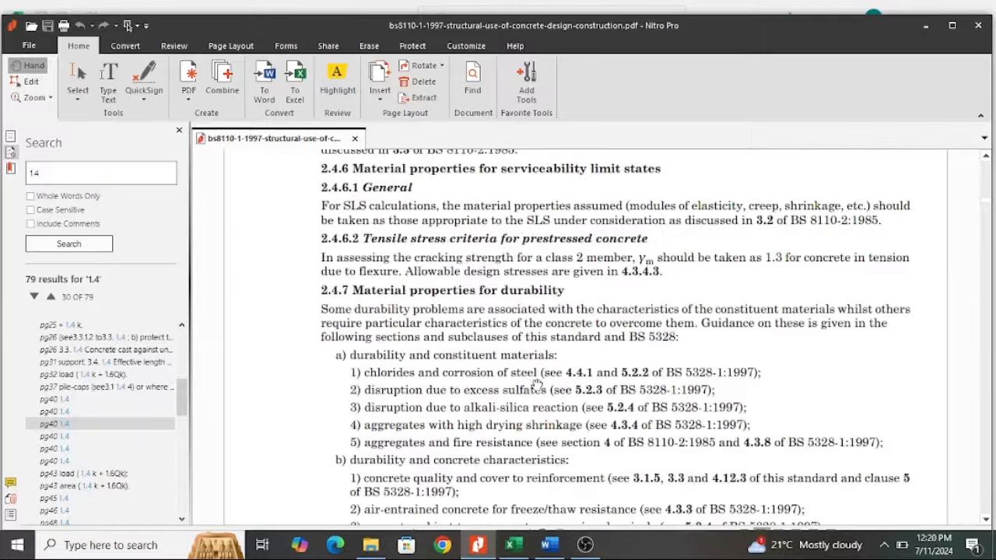
scroll(537, 385, up, 5)
scroll(537, 384, down, 4)
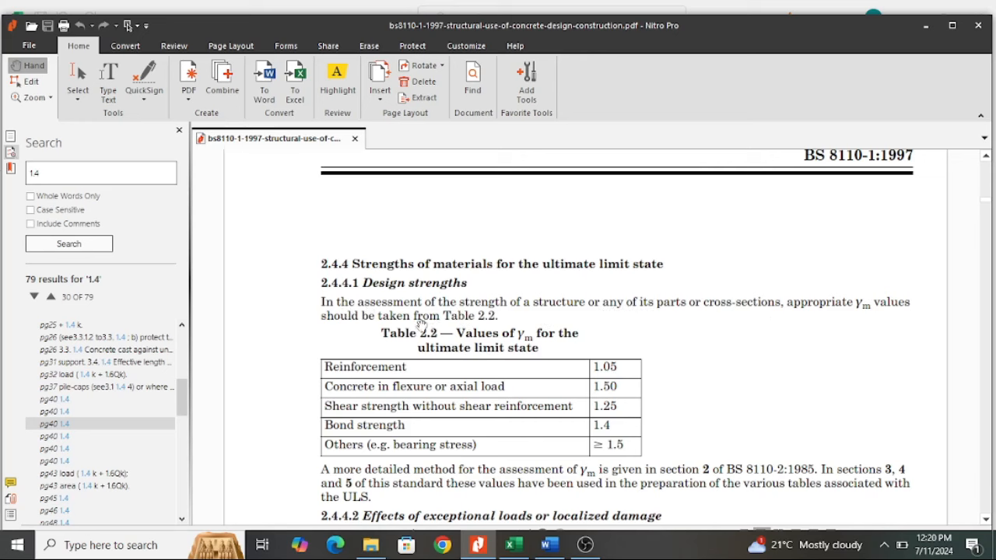
scroll(542, 338, down, 3)
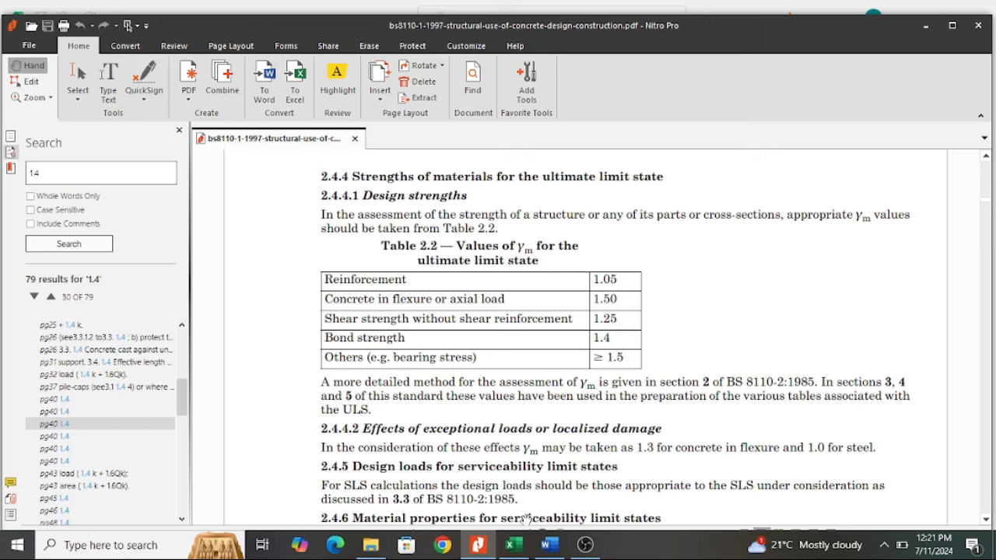
Step: Compare the Excel material factors with Table 2.2 of the code and set the steel factor γs to 1.05
click(513, 545)
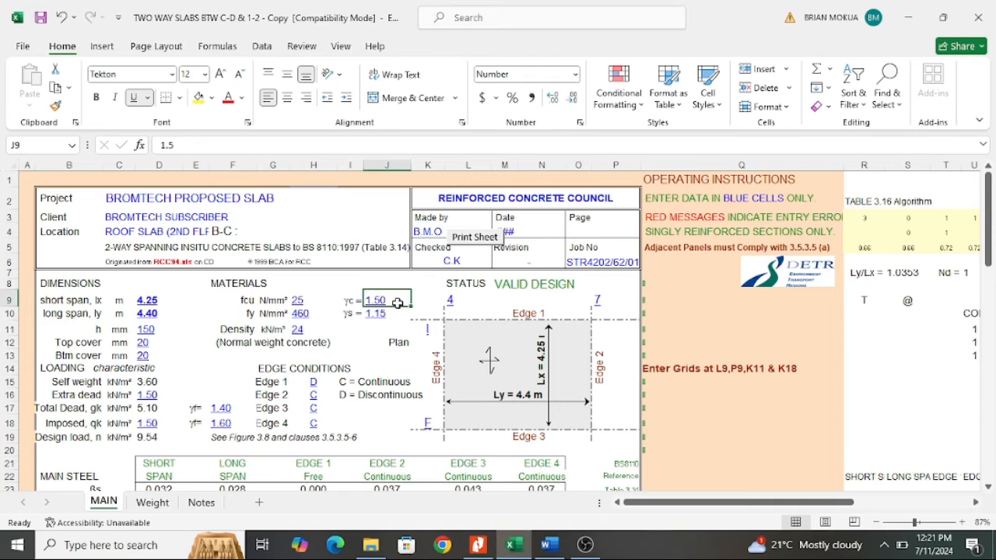
key(alt+Tab)
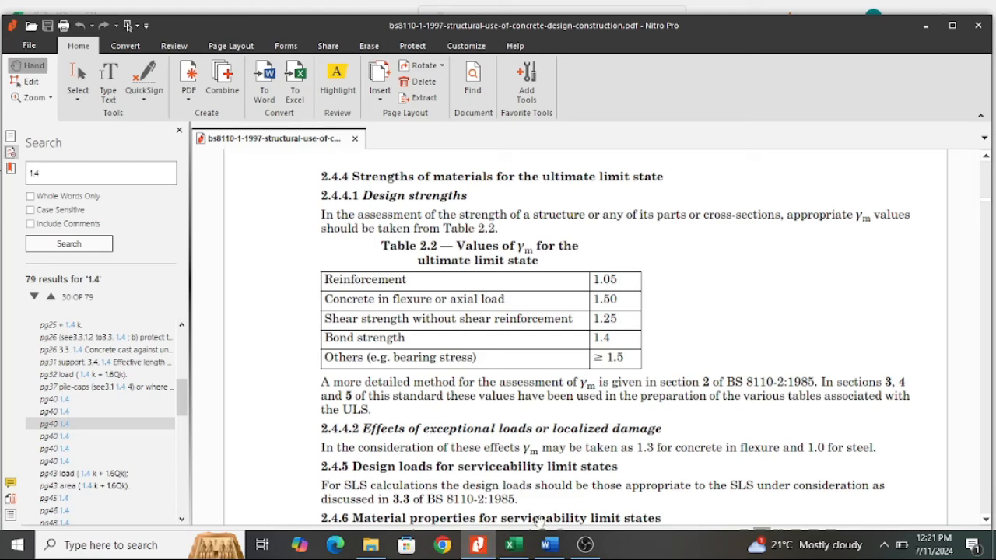
click(514, 544)
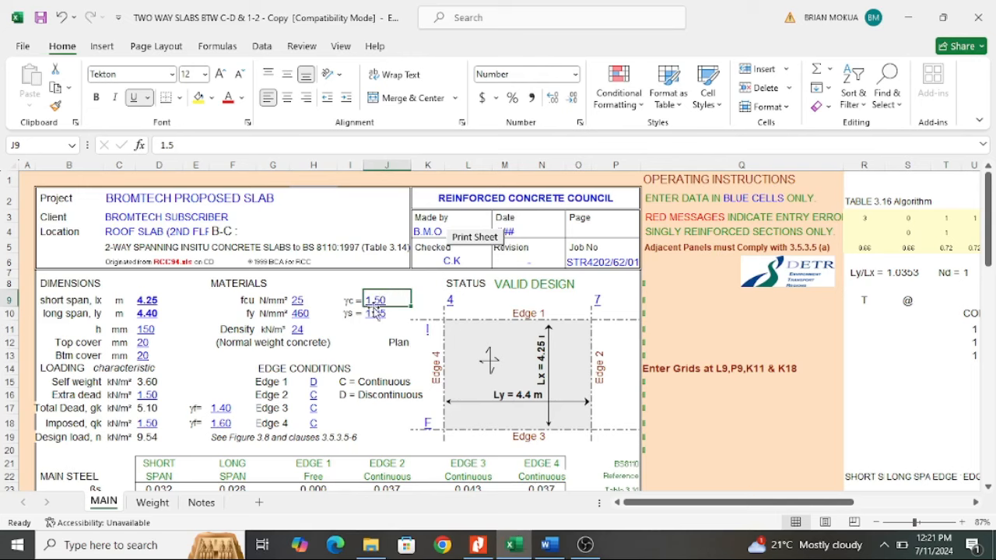
click(478, 544)
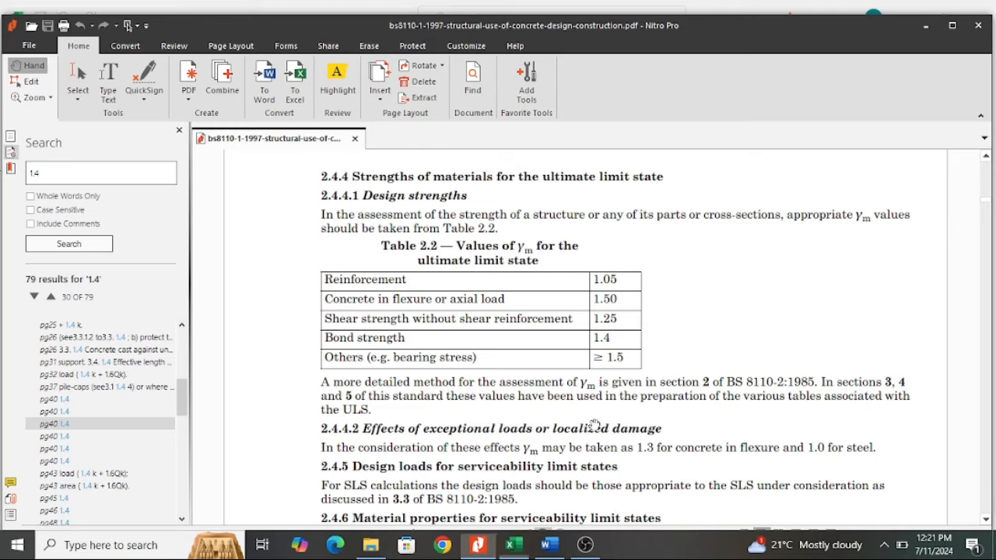
scroll(426, 293, up, 1)
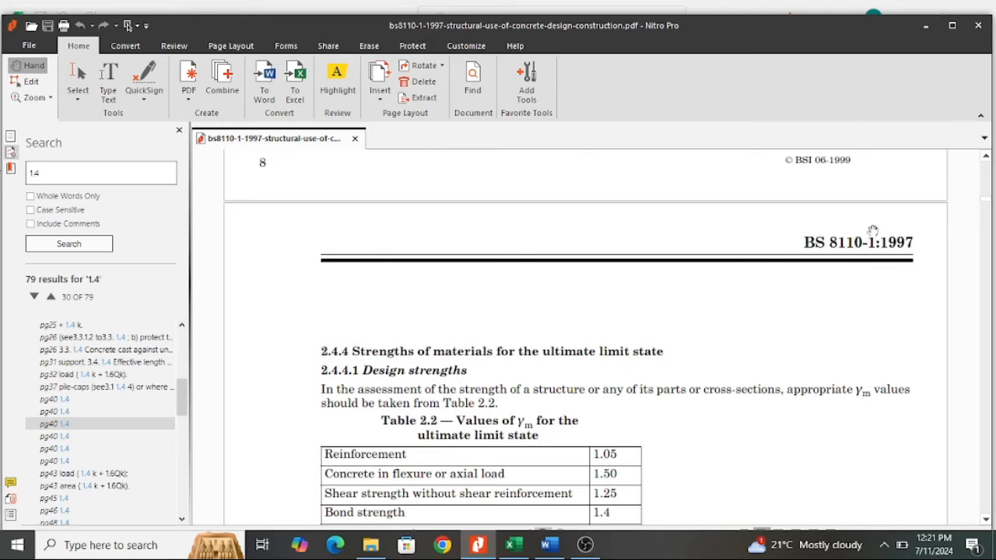
scroll(467, 313, down, 2)
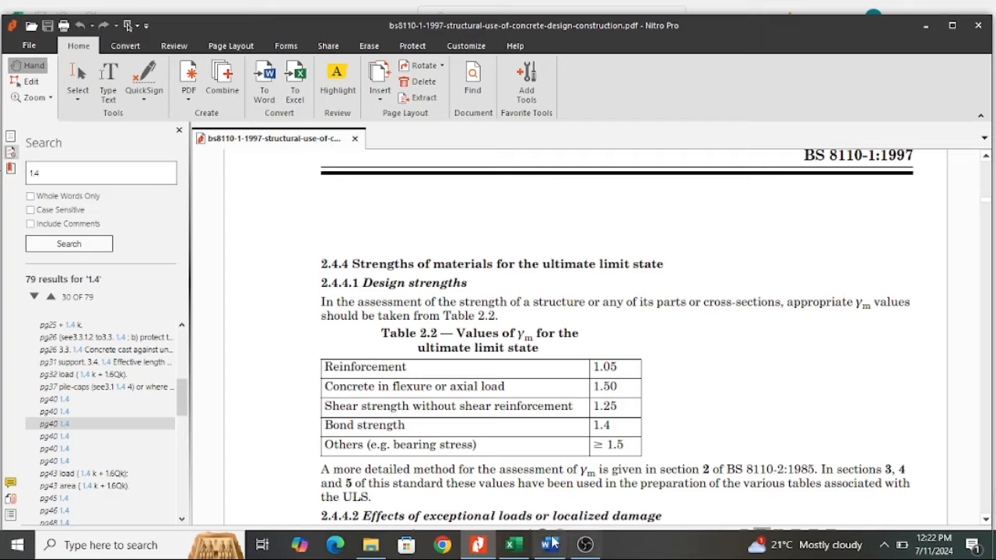
click(514, 545)
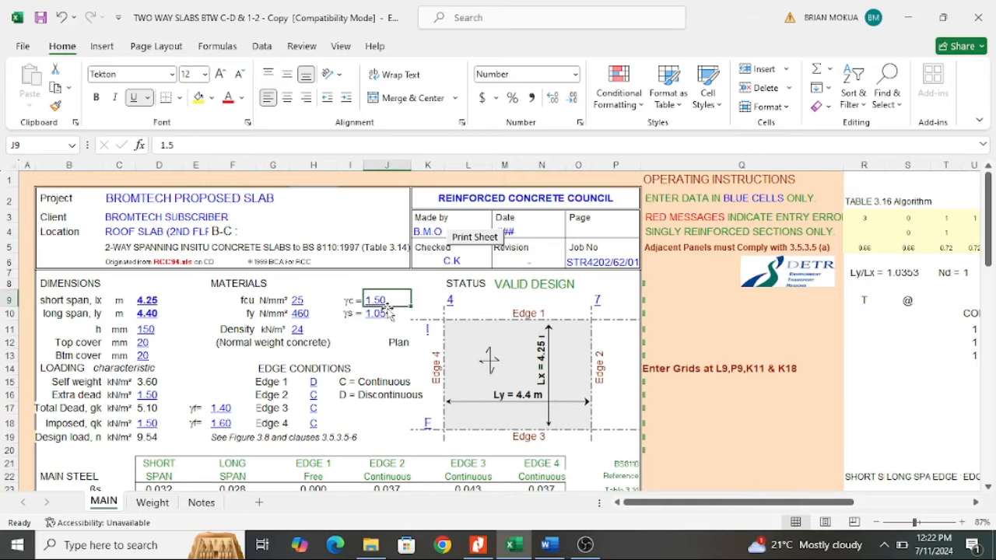
click(382, 339)
click(380, 356)
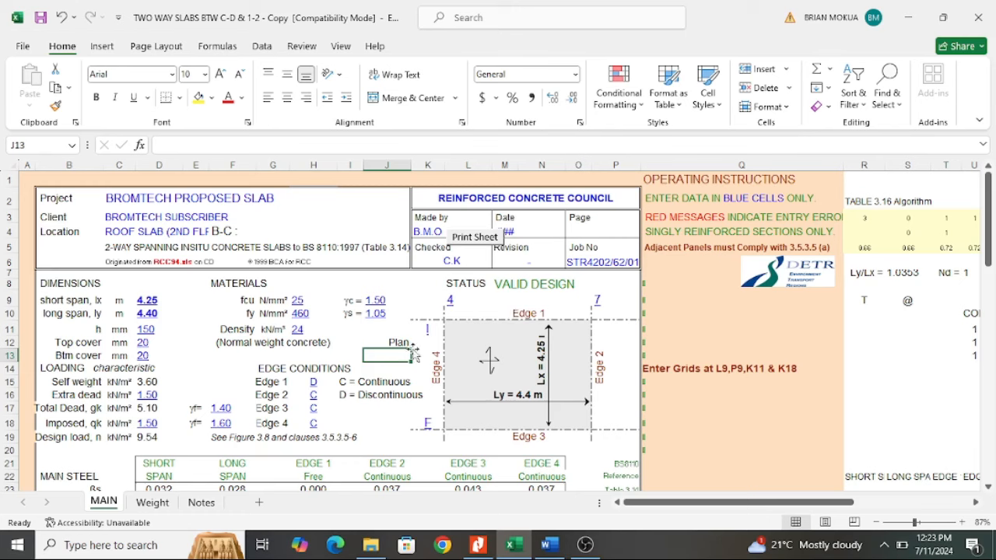
Step: Set the edge conditions to C for Edge 1 and D for Edges 2, 3 and 4
double_click(319, 381)
text(C)
double_click(314, 396)
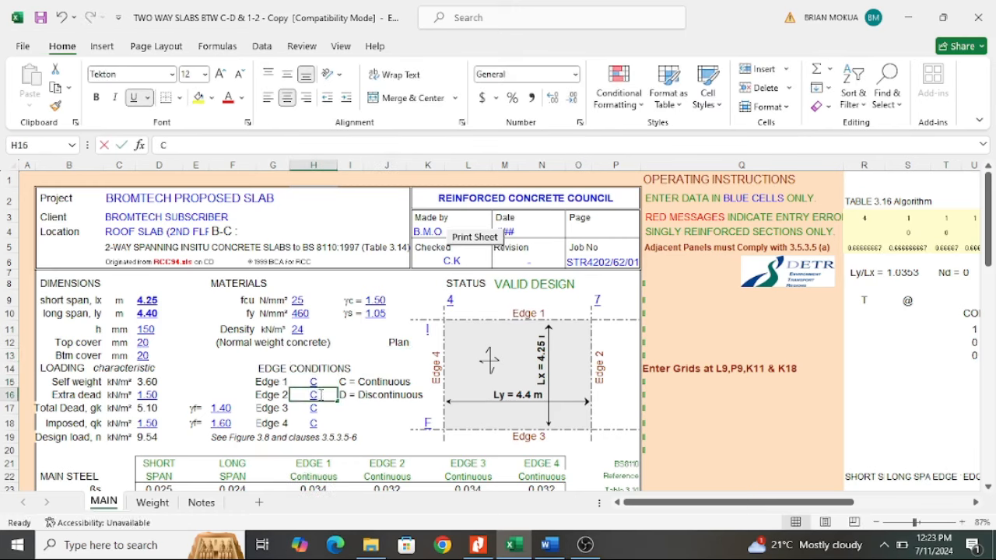
text(D)
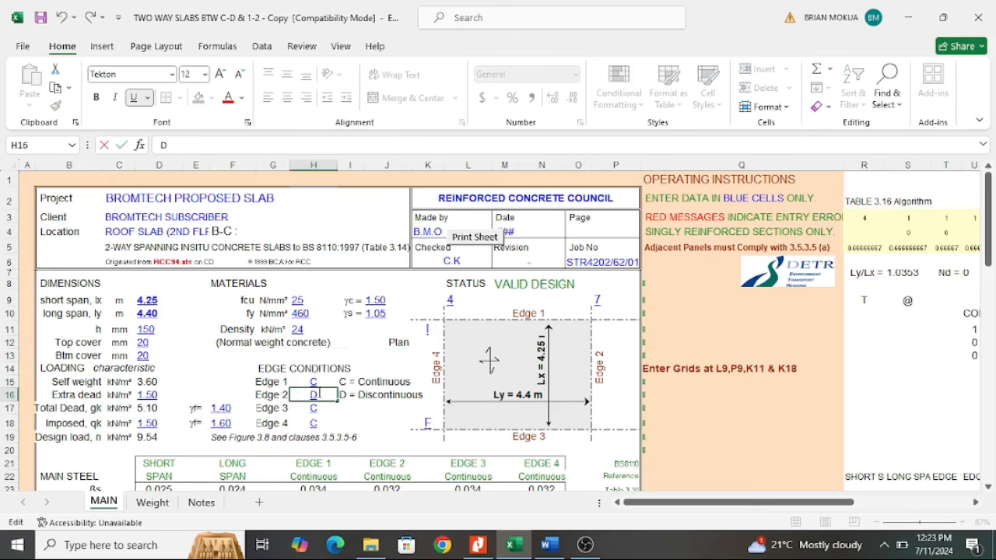
click(310, 409)
double_click(309, 409)
text(D)
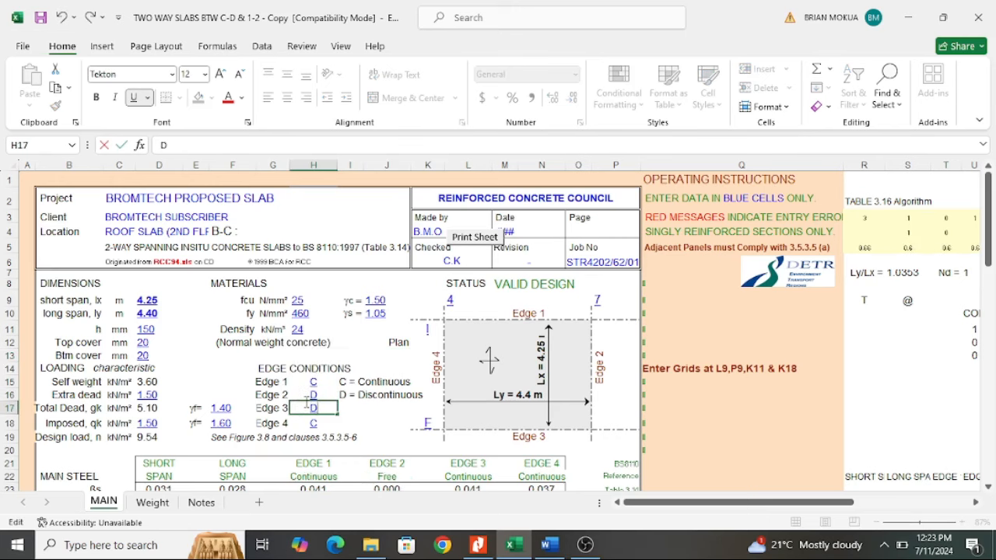
click(309, 422)
double_click(311, 422)
text(D)
click(407, 421)
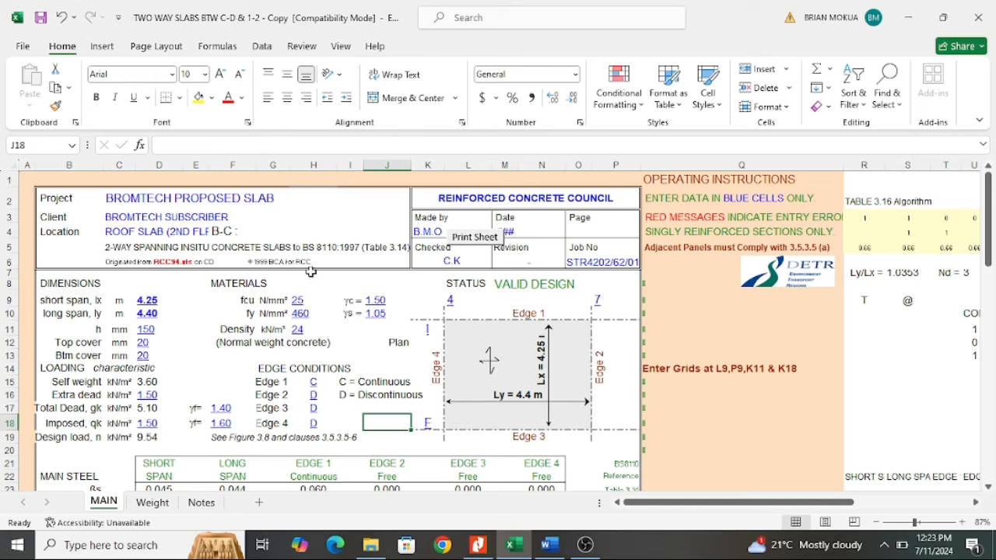
double_click(438, 232)
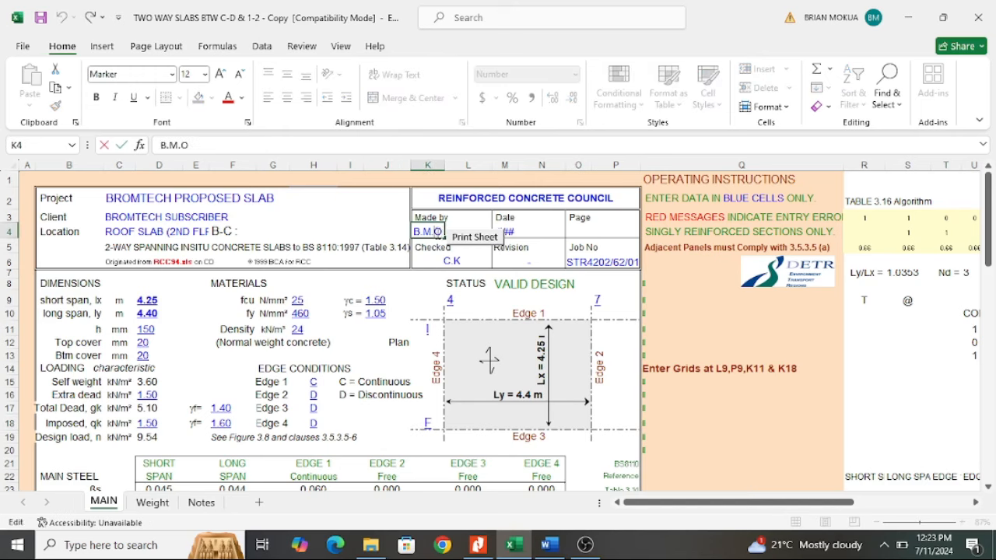
drag(444, 232, 354, 242)
click(462, 224)
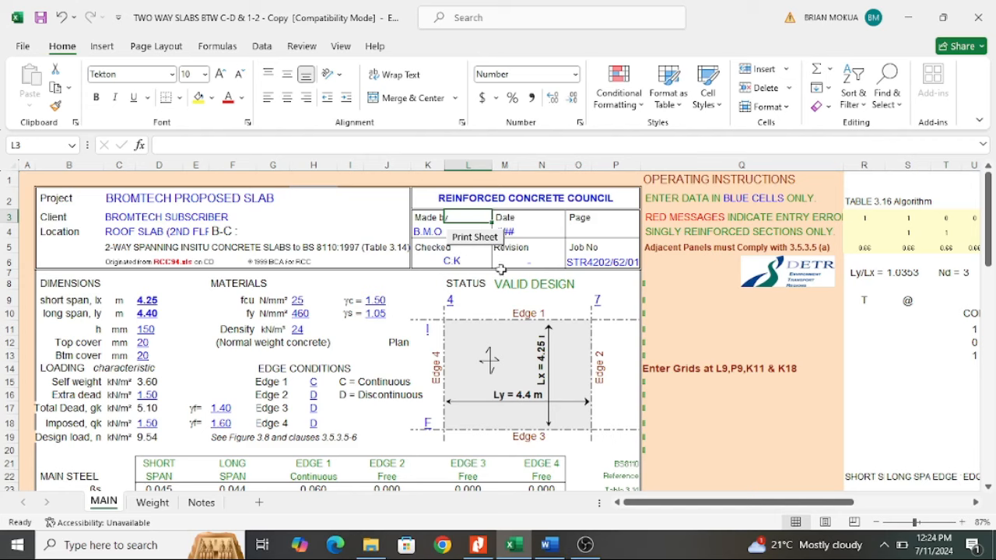
Step: Clear the B-C grid label from the Location row and enter F-I in cell G4
double_click(226, 232)
key(BackSpace)
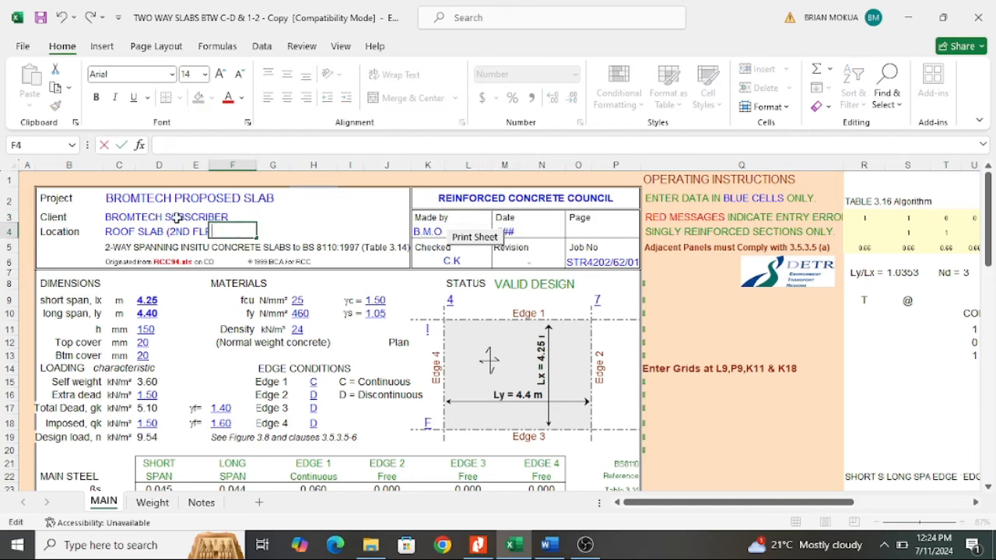
click(292, 229)
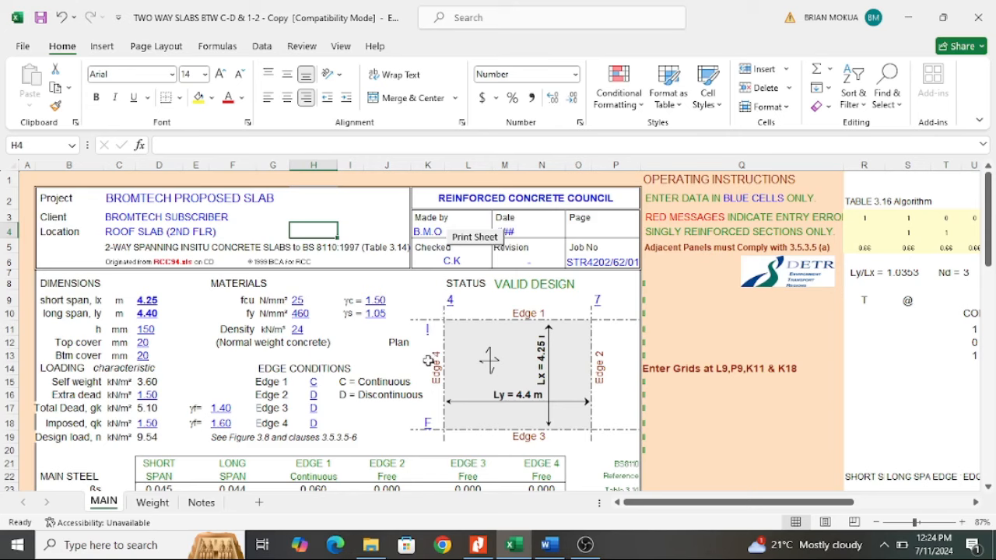
double_click(279, 229)
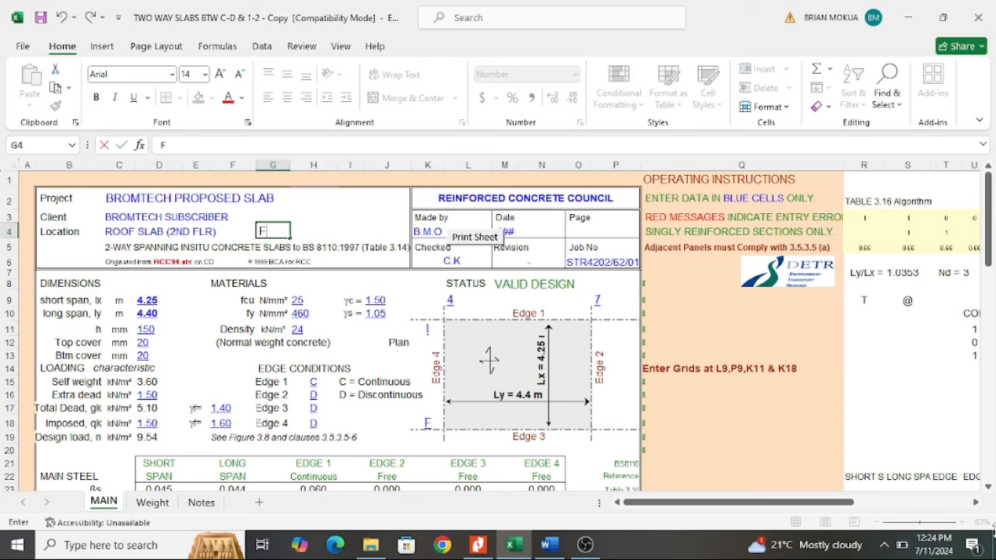
text(F-I)
click(332, 231)
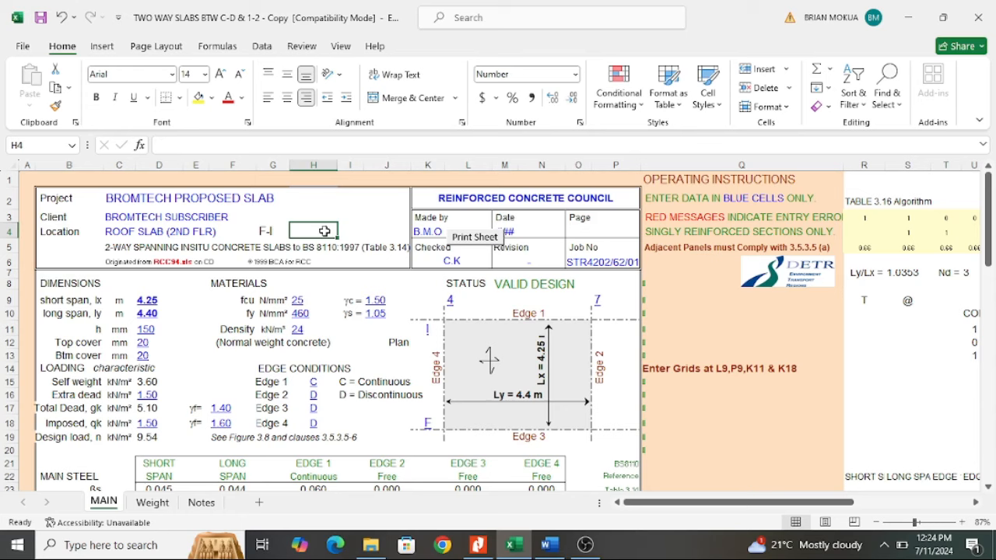
Step: Try to enter the grid range 4-7 in cell H4 of the Location row, and clear the entry
text(4)
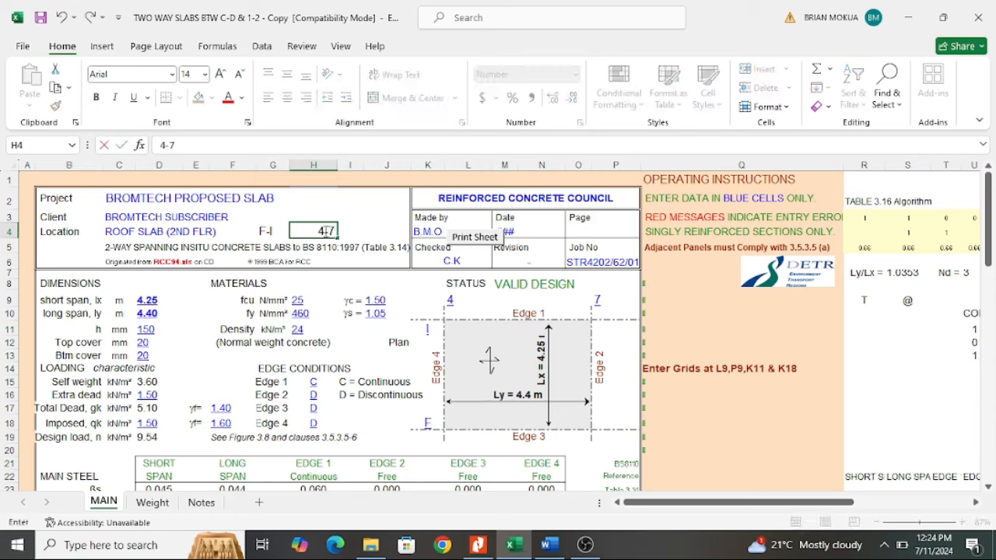
text(-7)
click(363, 224)
double_click(310, 231)
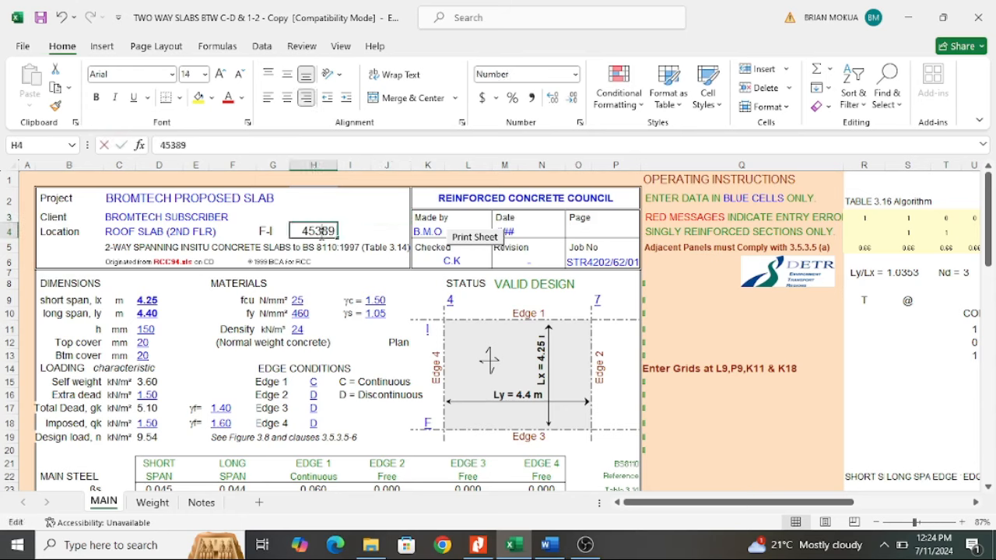
drag(304, 231, 429, 228)
key(BackSpace)
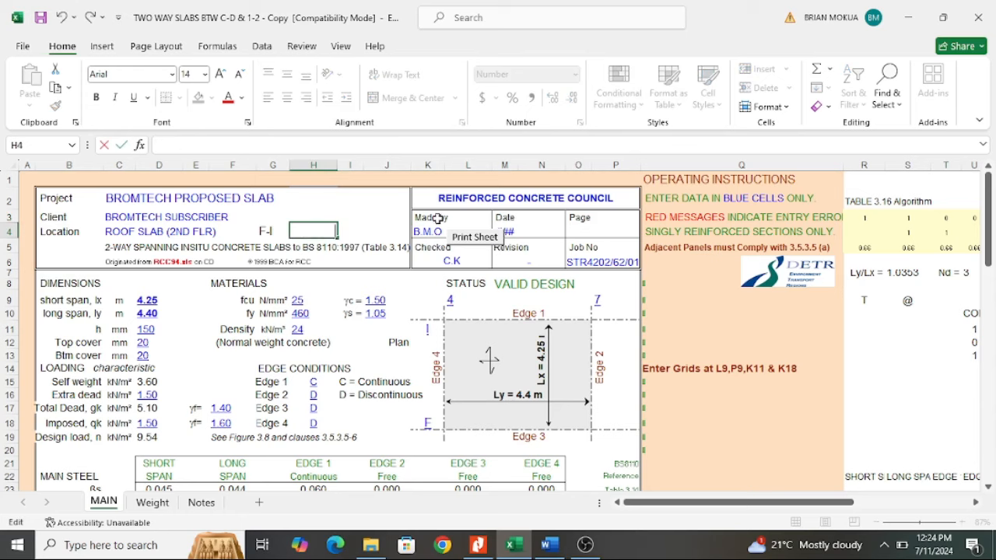
Step: Enter the Location row's grid range across two cells, with 4 in H4 and -7 in I4
click(349, 229)
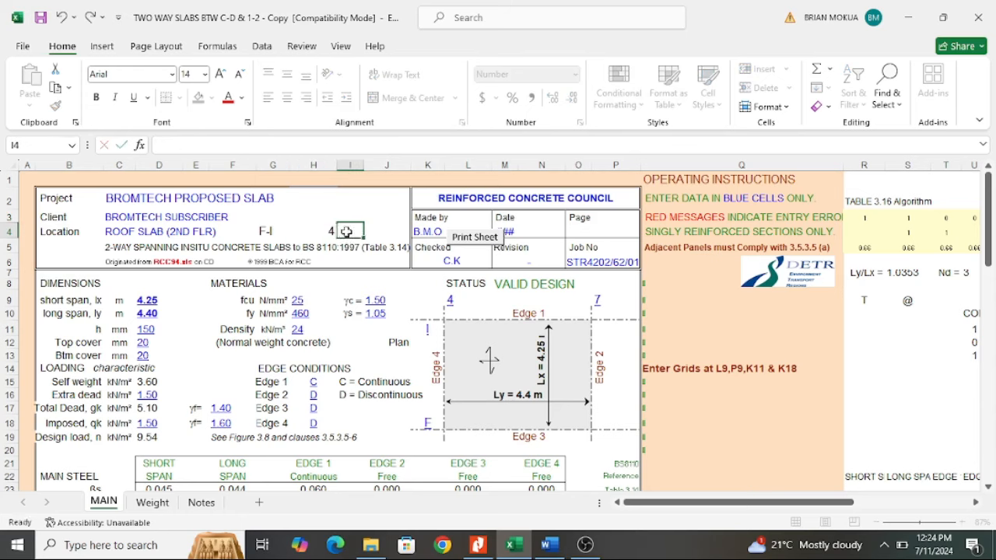
text(-)
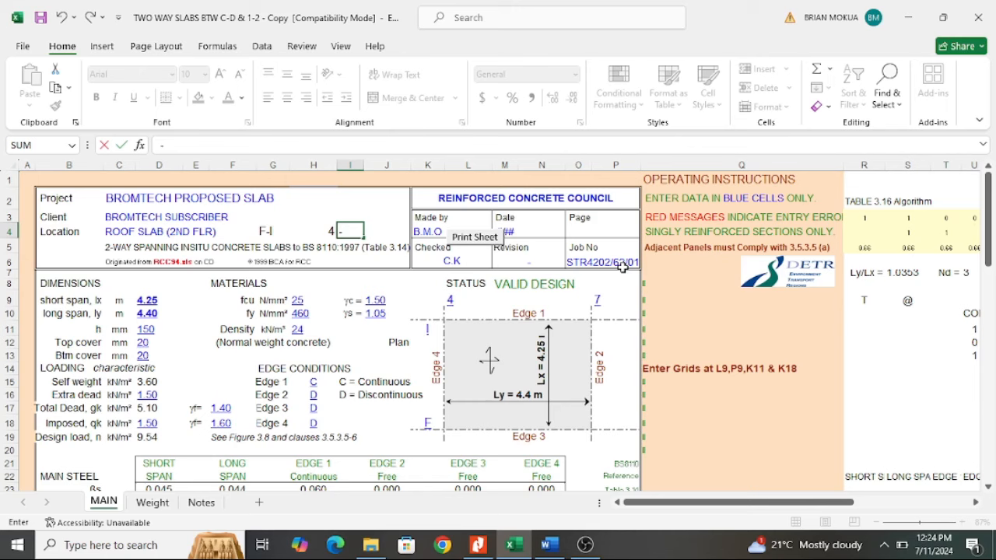
text(7)
click(399, 201)
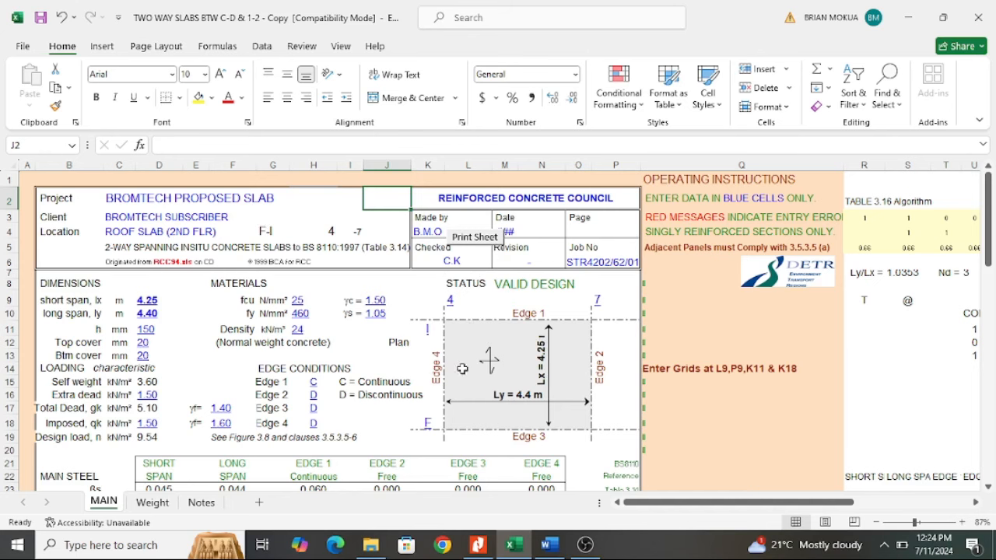
Step: Look over the spreadsheet's main steel results, then switch to the Word slab calculations and find the short-span moment coefficients
scroll(344, 328, down, 1)
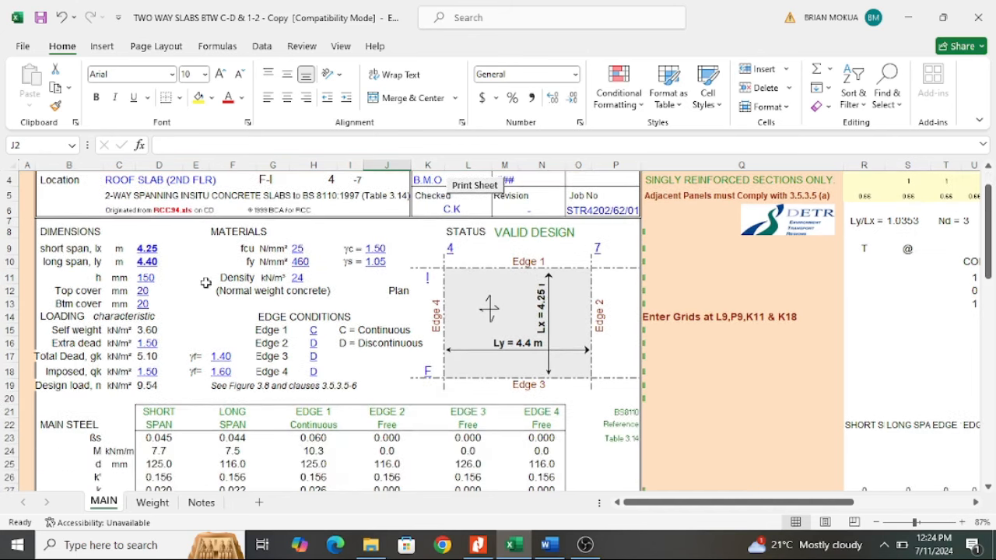
scroll(438, 313, down, 2)
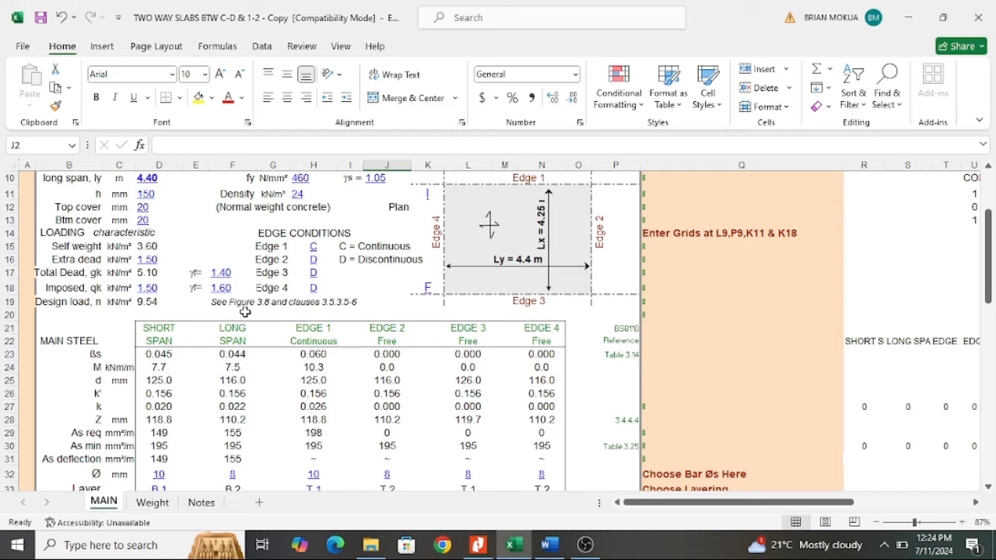
scroll(245, 319, up, 1)
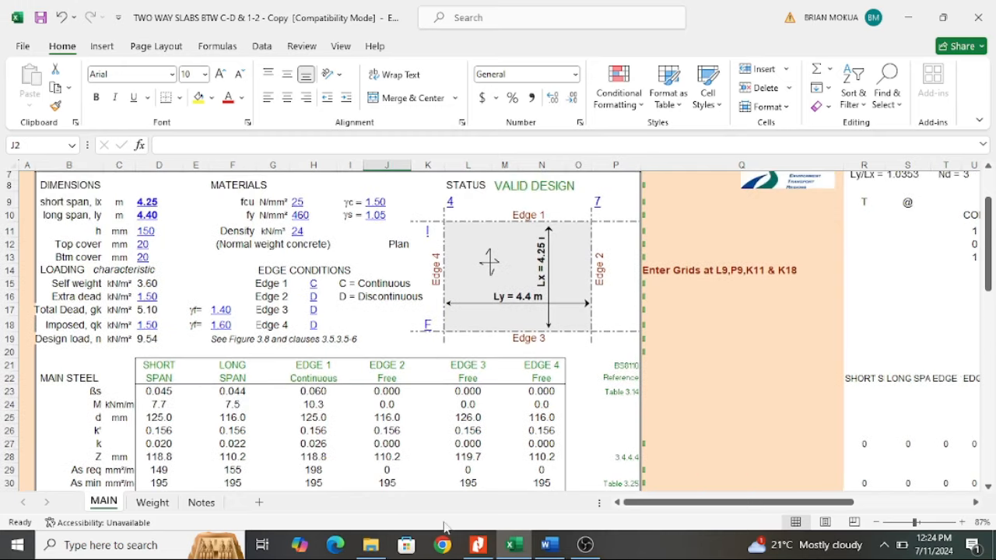
click(550, 544)
scroll(429, 292, down, 2)
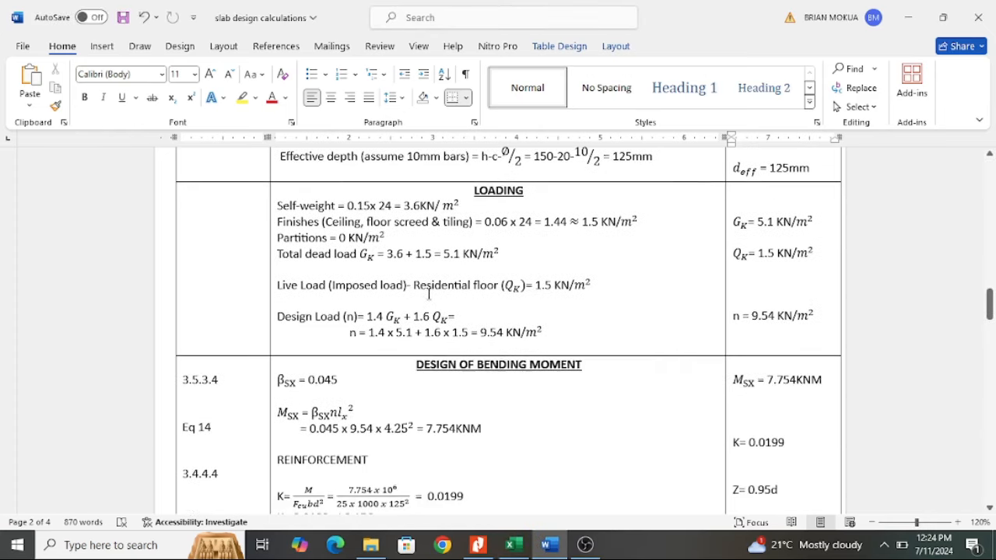
scroll(429, 292, down, 3)
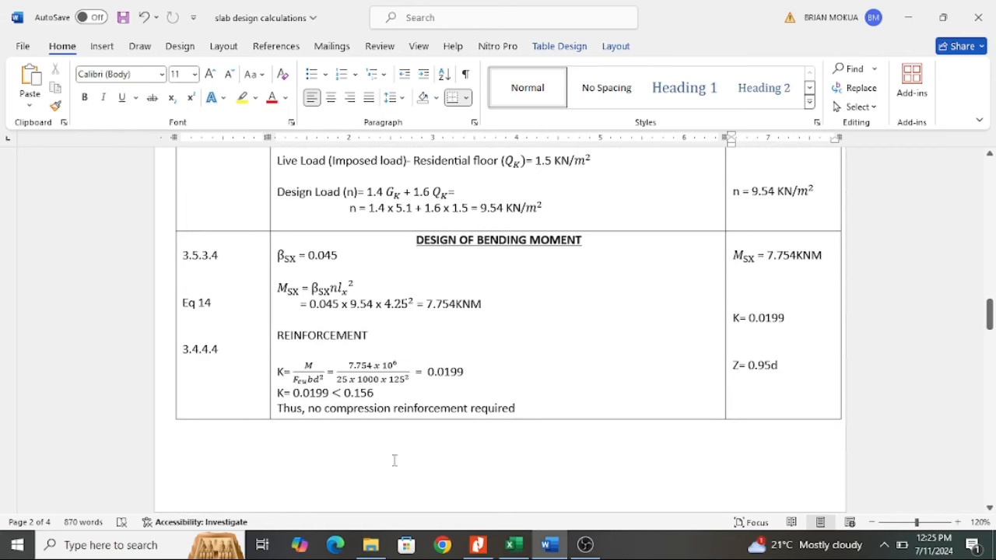
scroll(436, 372, up, 15)
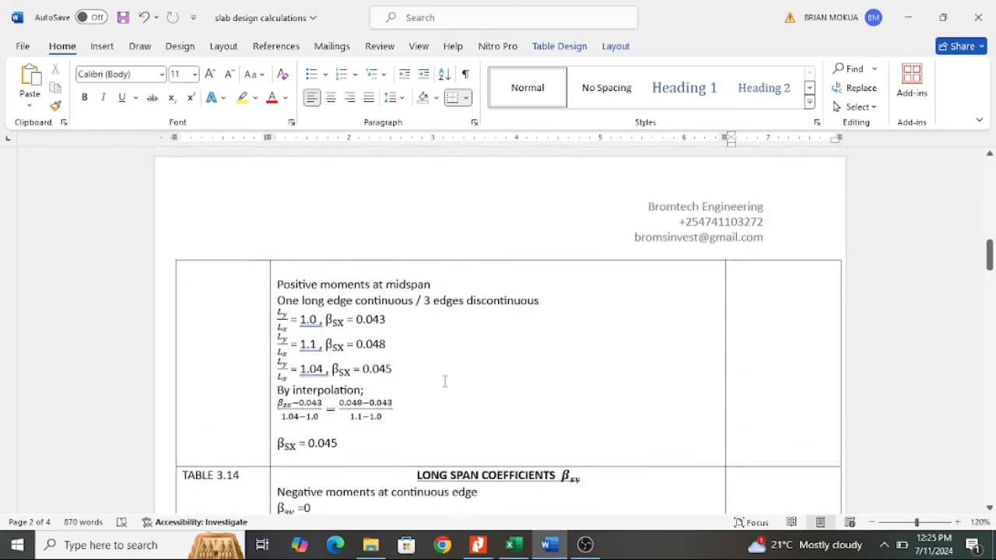
scroll(444, 384, up, 12)
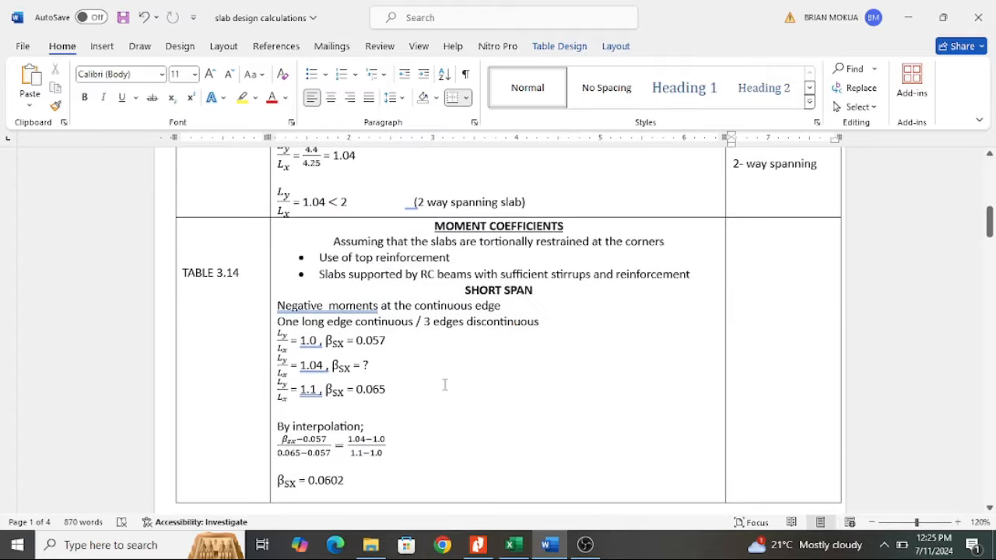
scroll(444, 382, up, 3)
scroll(451, 381, down, 6)
Step: Compare the short-span negative moment coefficient at the continuous edge in the Word calculations with the Edge 1 coefficient in the Excel sheet
click(514, 545)
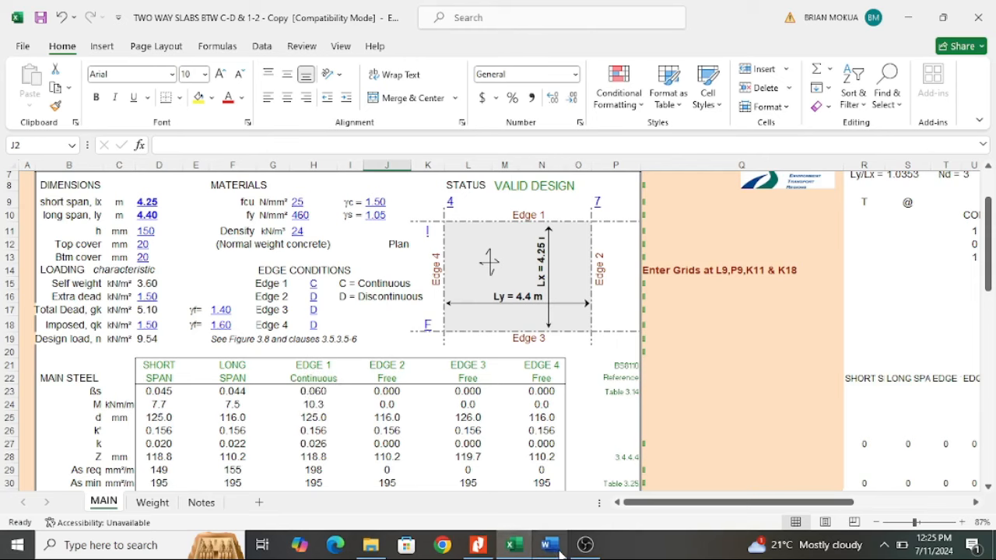
mouse_move(554, 551)
click(520, 468)
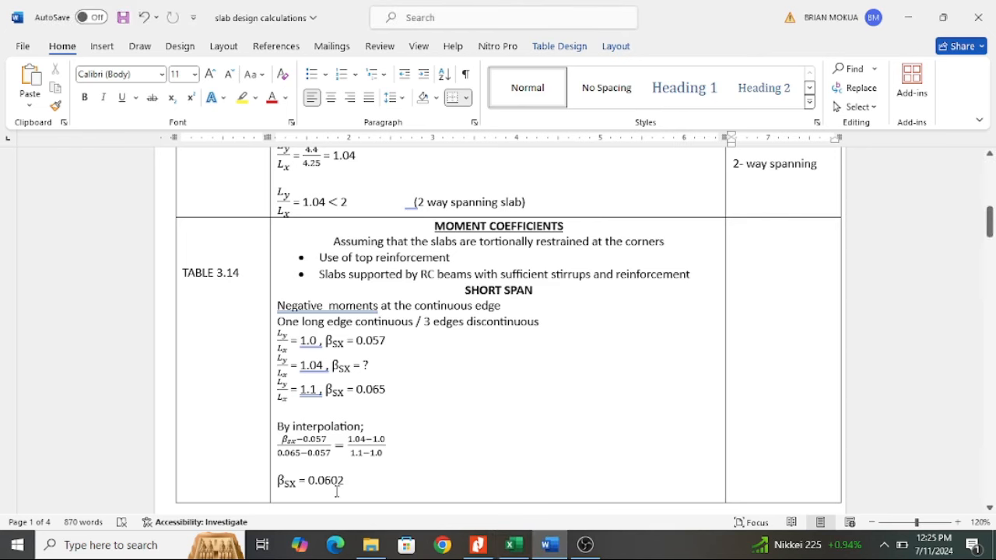
scroll(379, 416, down, 8)
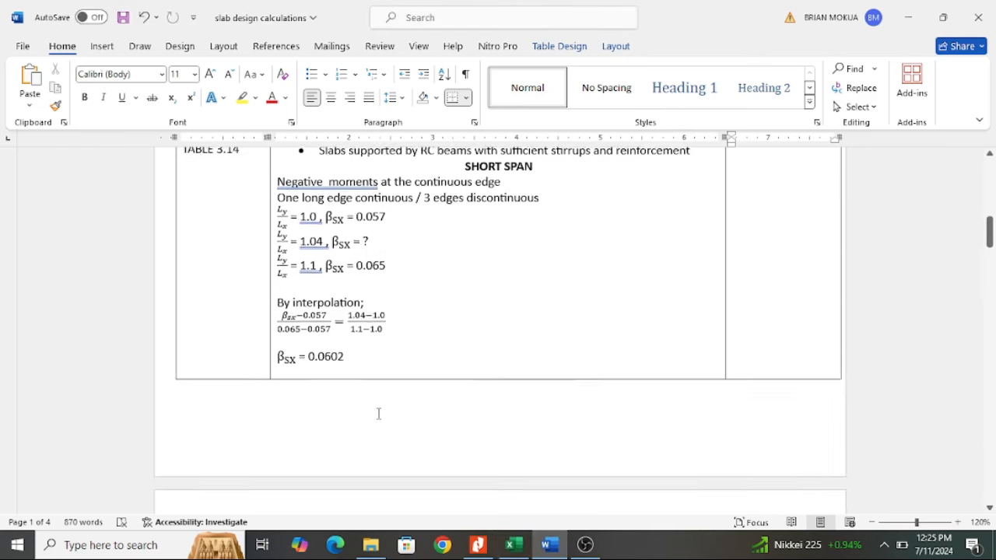
scroll(379, 416, up, 4)
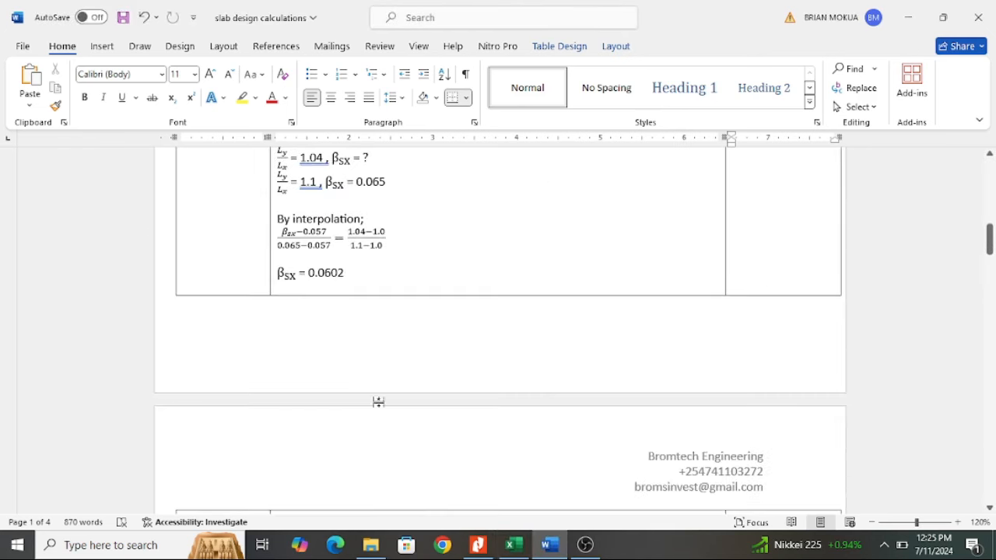
scroll(378, 403, up, 3)
drag(465, 205, 556, 210)
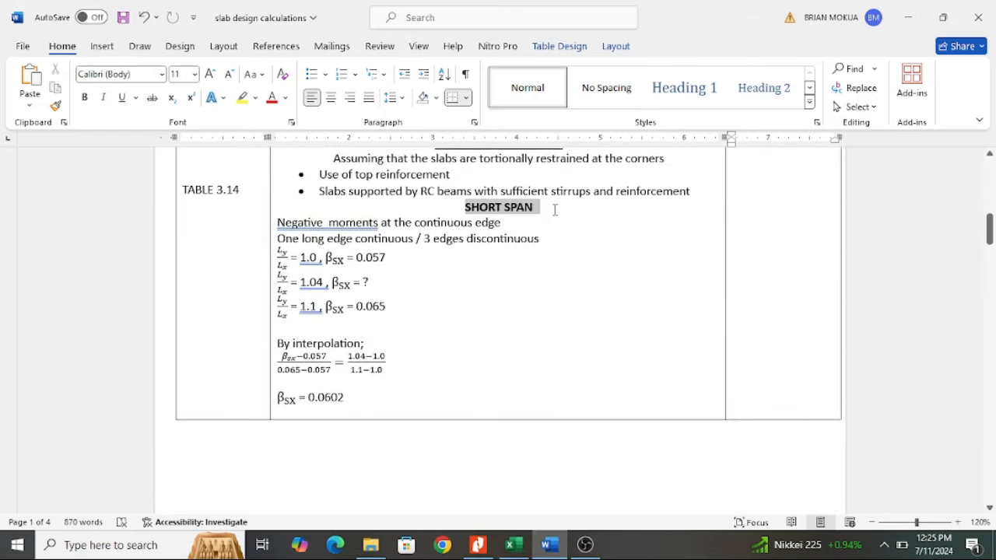
drag(345, 399, 308, 398)
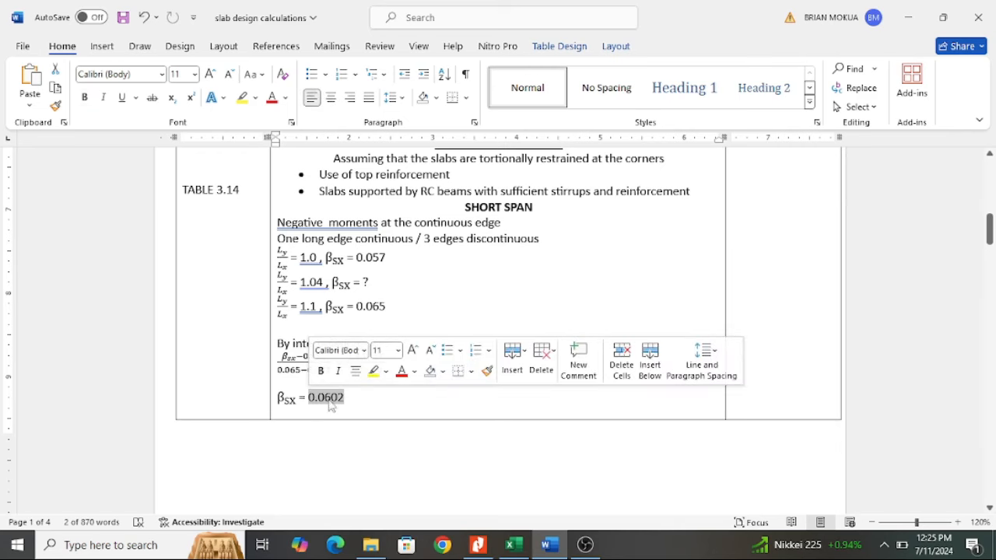
click(513, 545)
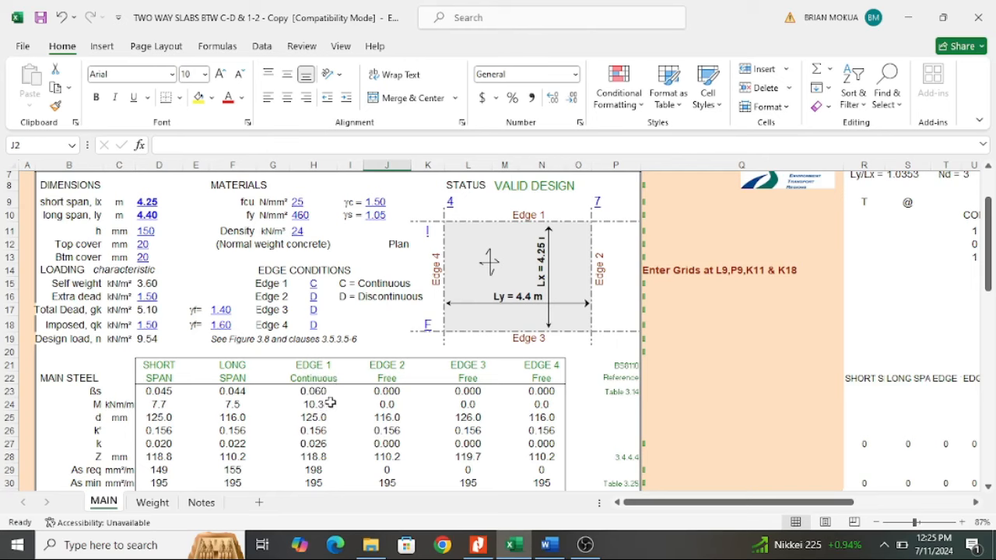
click(547, 546)
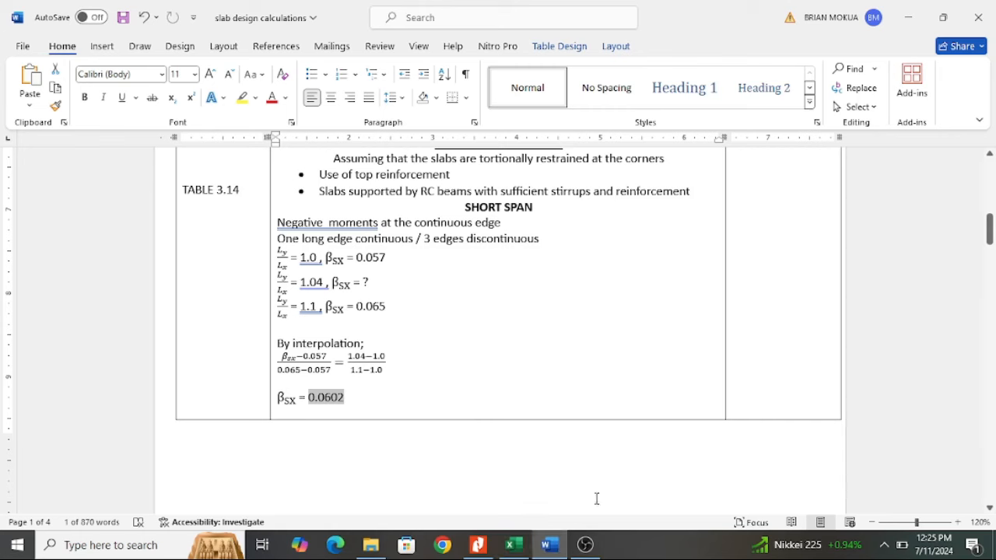
click(514, 546)
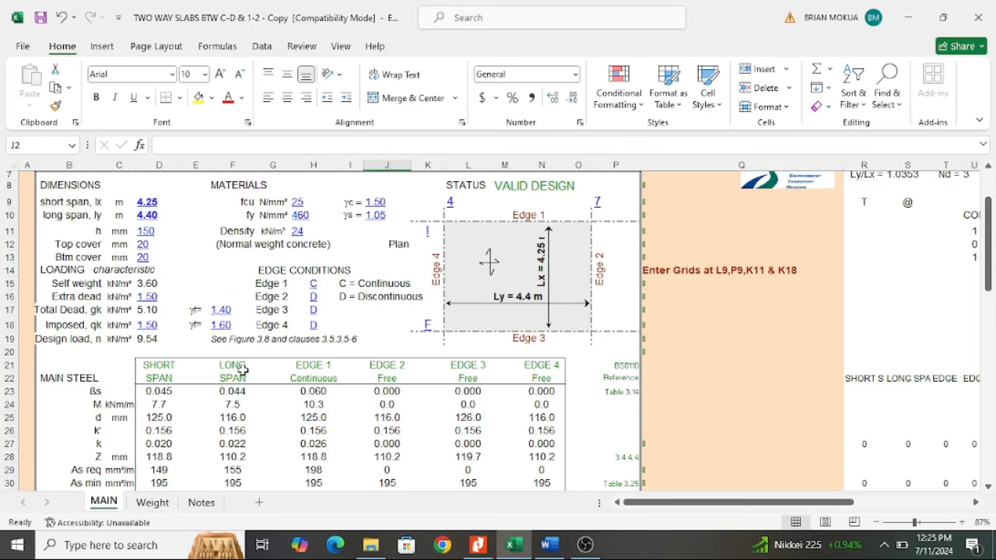
Step: Compare the short-span midspan and long-span coefficients in the Word calculations with the βs row of the Excel sheet
click(549, 546)
scroll(372, 362, down, 10)
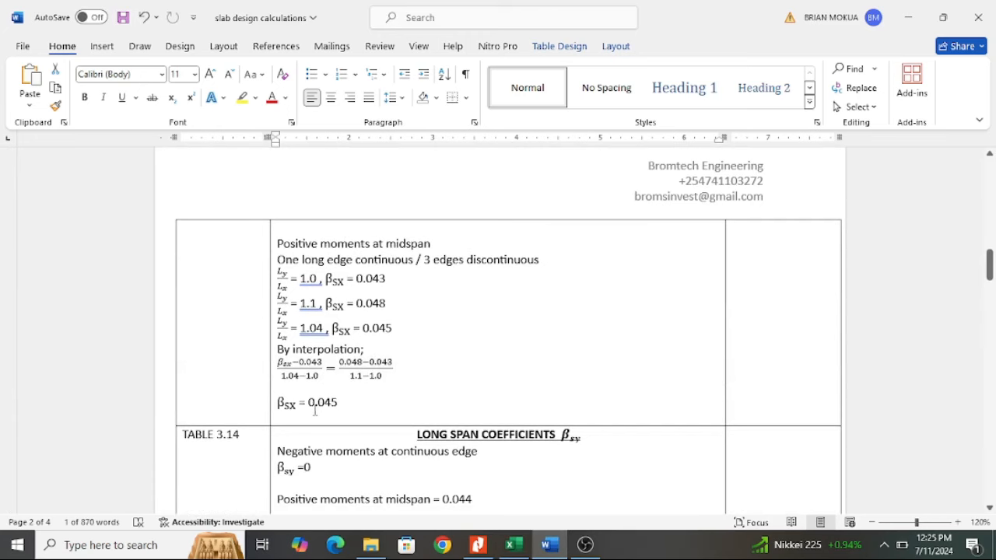
click(514, 545)
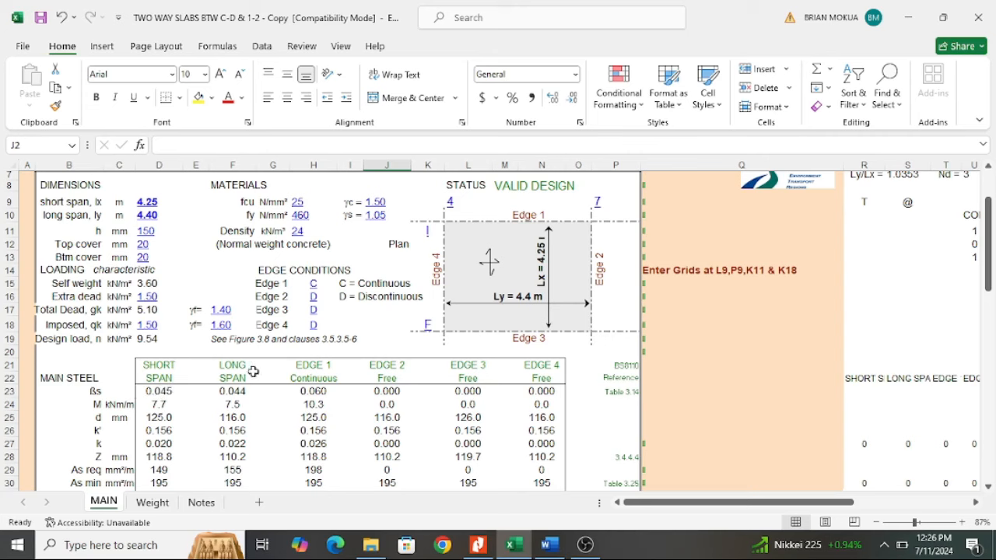
click(548, 547)
scroll(406, 392, down, 4)
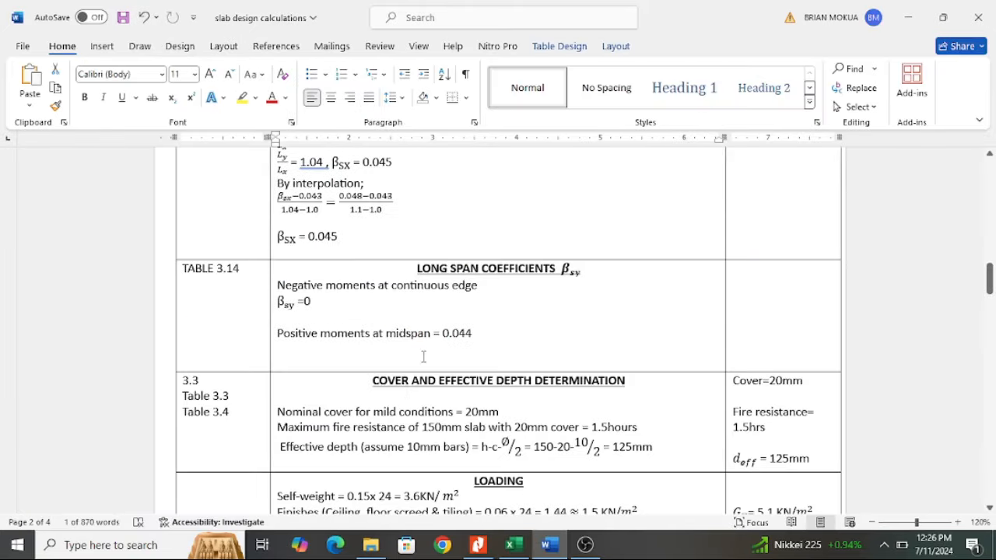
click(514, 545)
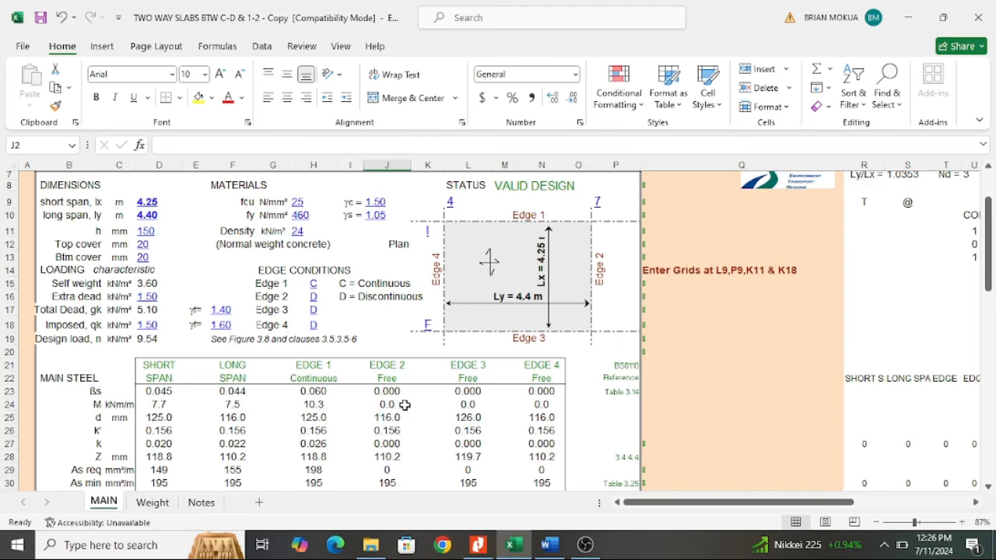
Step: Compare the short-span, long-span and top-bar bending moments in the Word calculations with the M row of the Excel sheet
scroll(330, 398, down, 1)
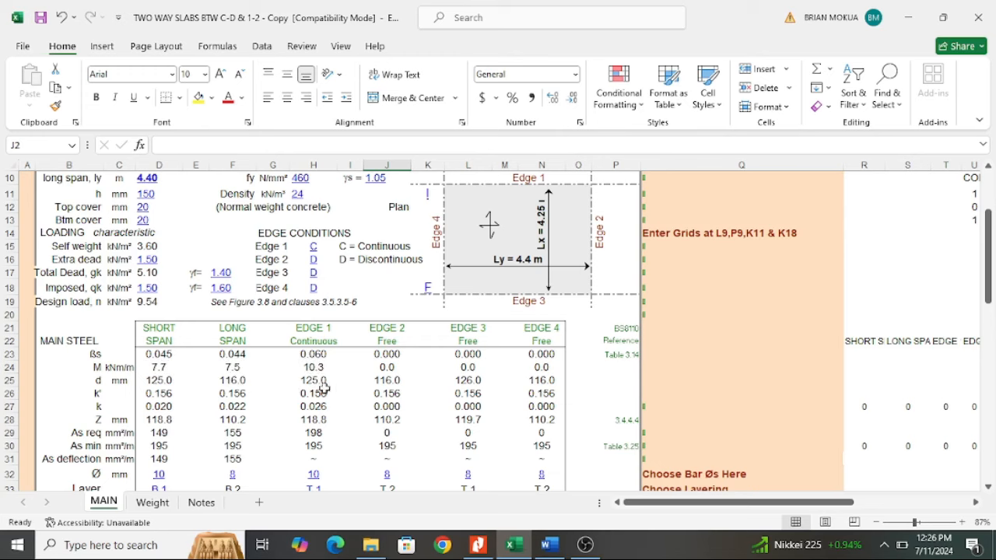
click(550, 545)
scroll(446, 385, up, 2)
scroll(448, 384, down, 7)
scroll(447, 385, down, 2)
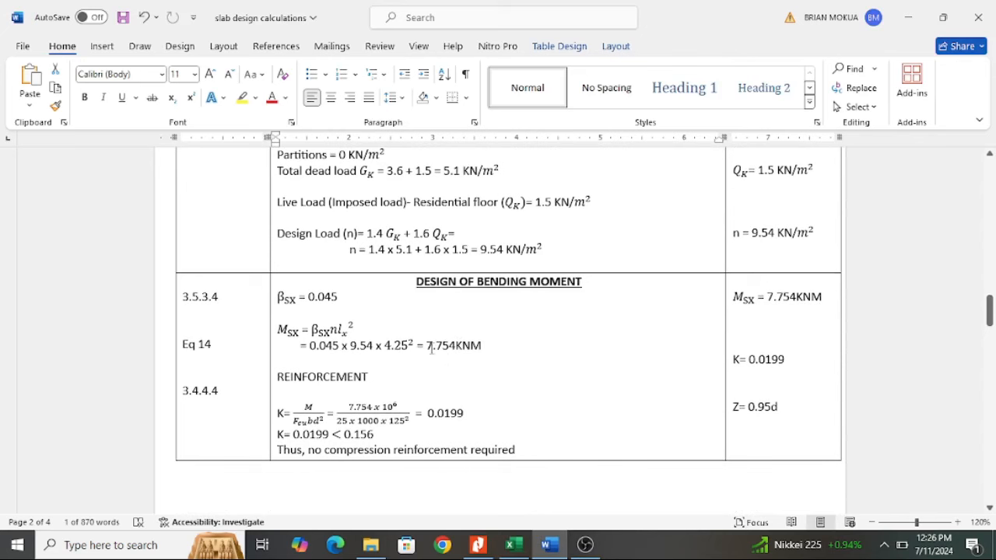
scroll(458, 342, down, 10)
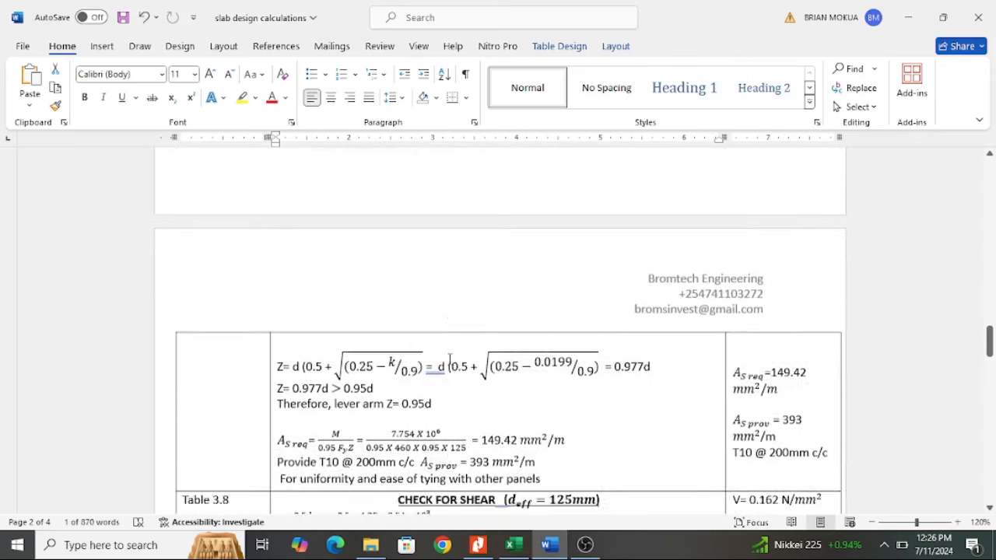
scroll(450, 358, down, 9)
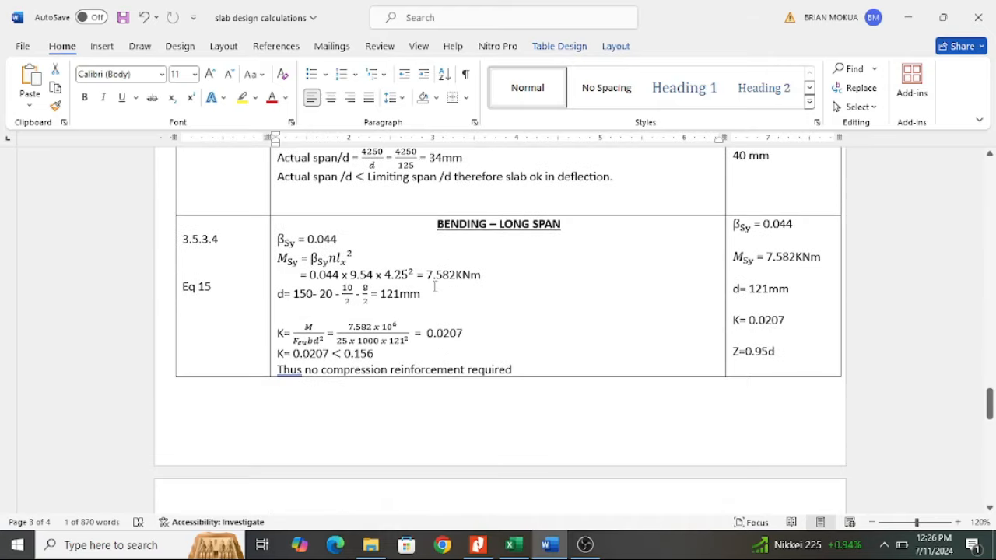
scroll(425, 339, down, 12)
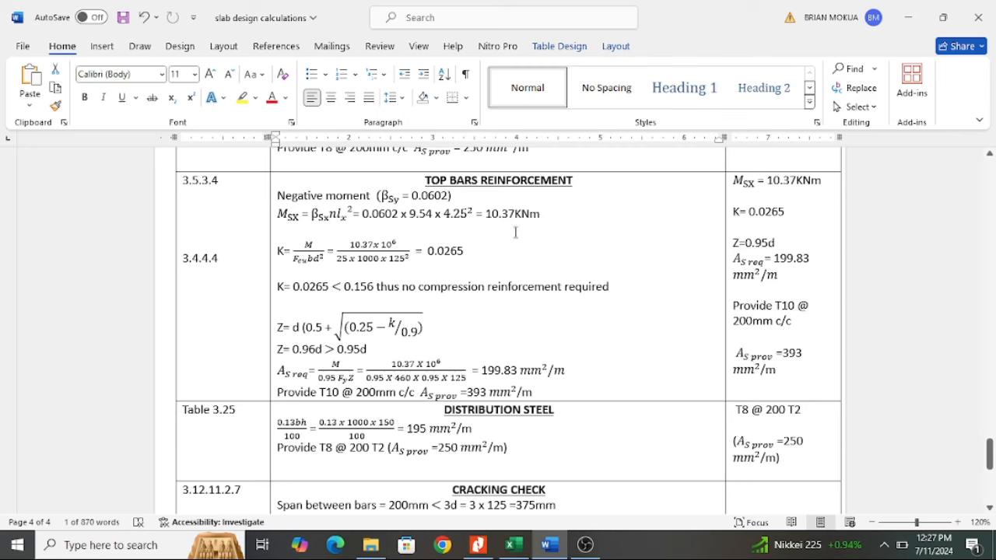
click(514, 544)
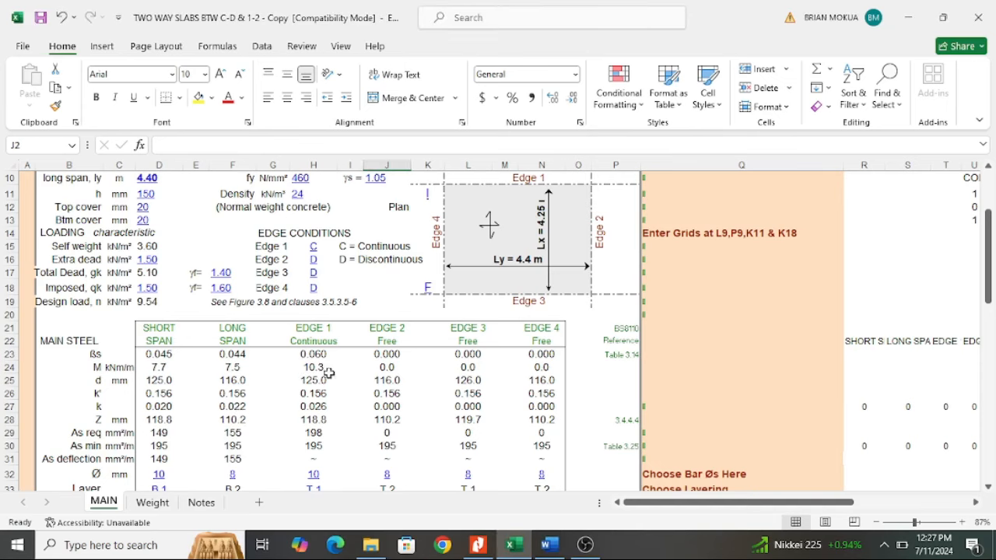
Step: Check the spreadsheet's effective depths, then replace the 10/2 term with 10 in Word's long-span effective depth calculation
scroll(359, 374, down, 1)
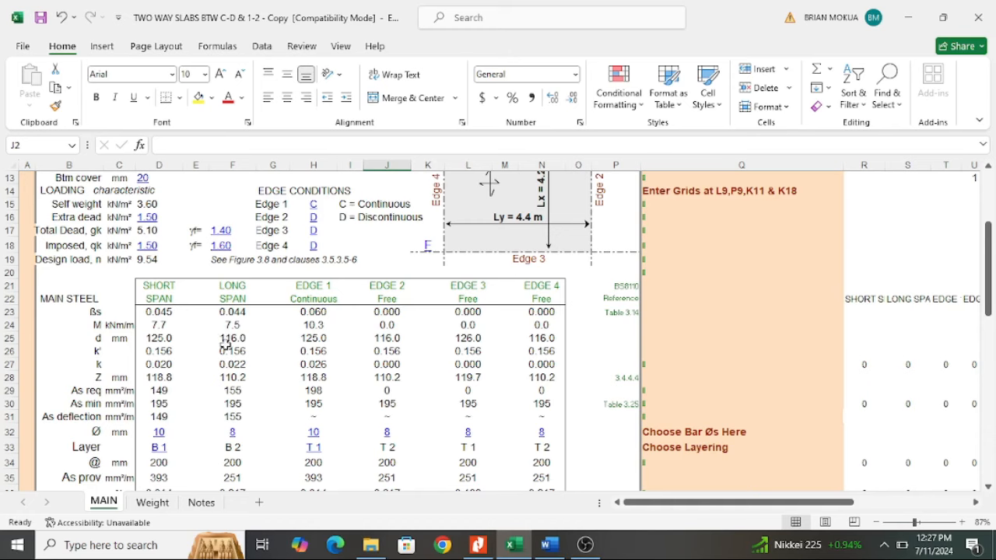
click(549, 545)
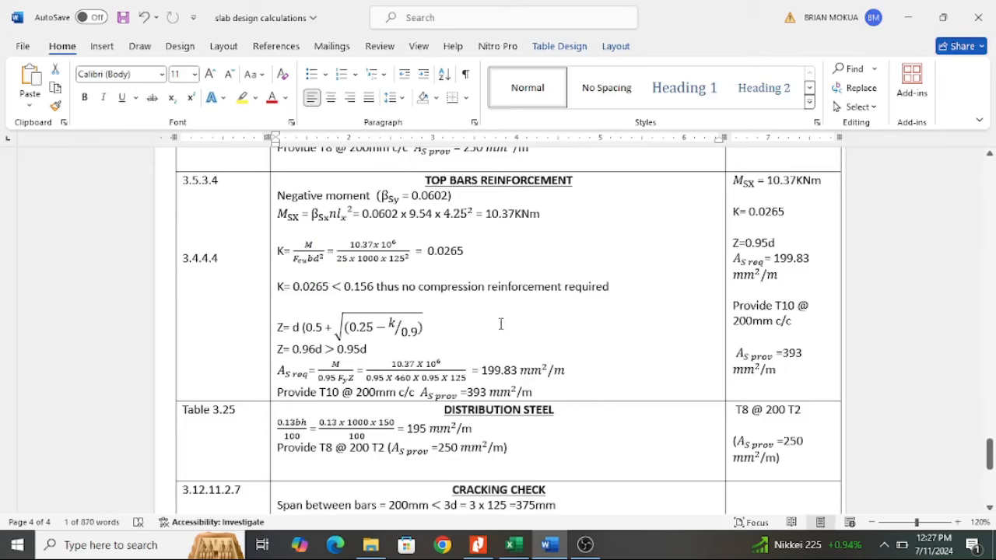
scroll(520, 348, up, 10)
click(352, 382)
key(BackSpace)
key(BackSpace)
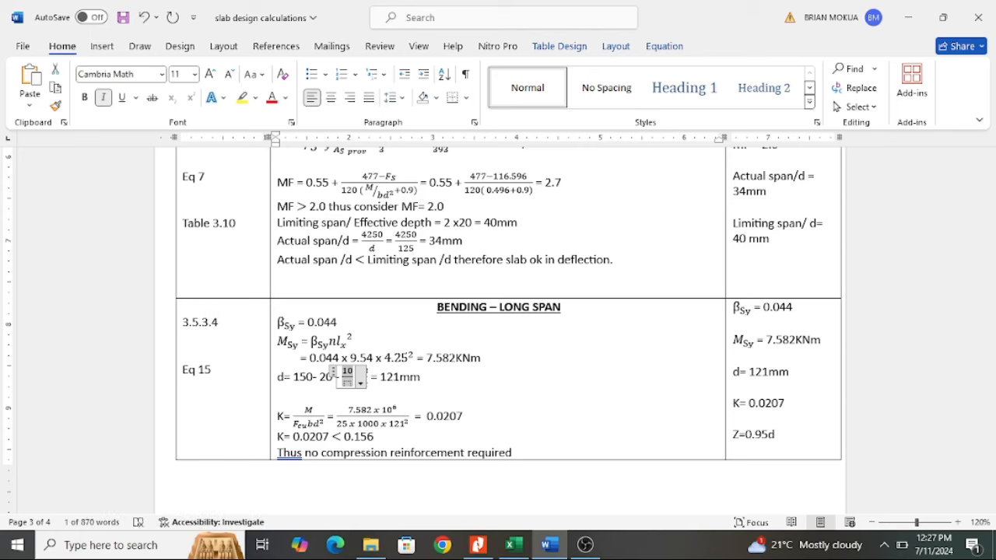
key(BackSpace)
text(10)
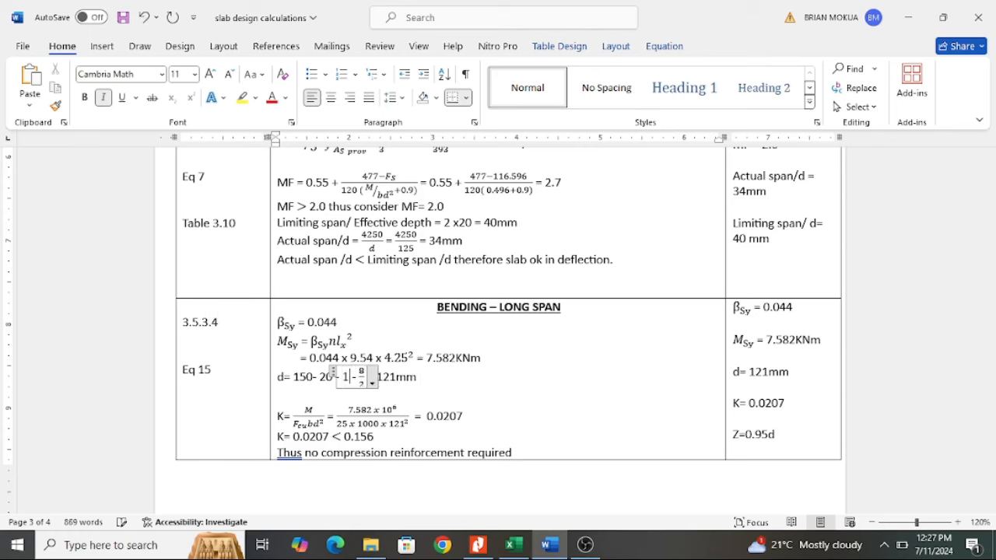
click(438, 380)
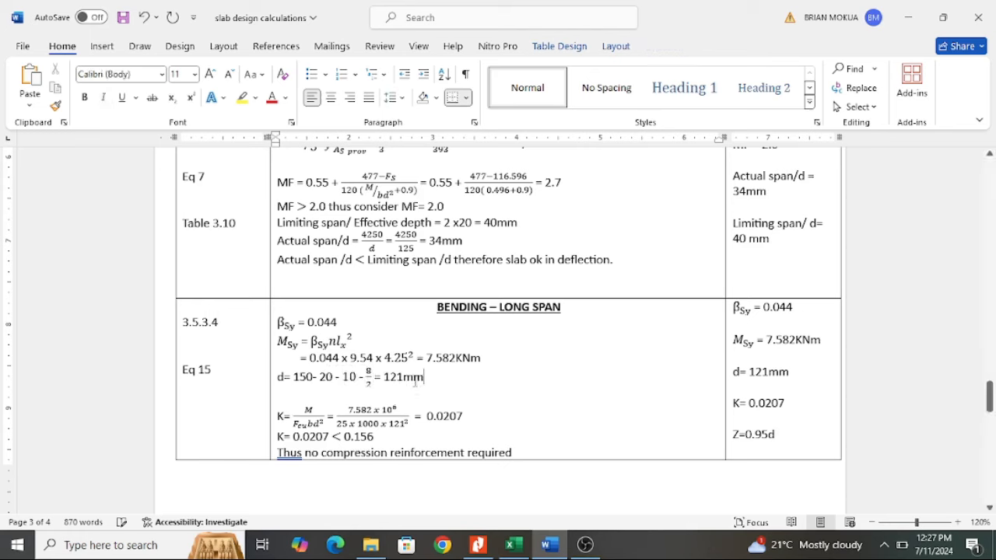
Step: Set the long-span effective depth d to 116mm in both the calculation line and the results column
click(404, 376)
key(BackSpace)
key(BackSpace)
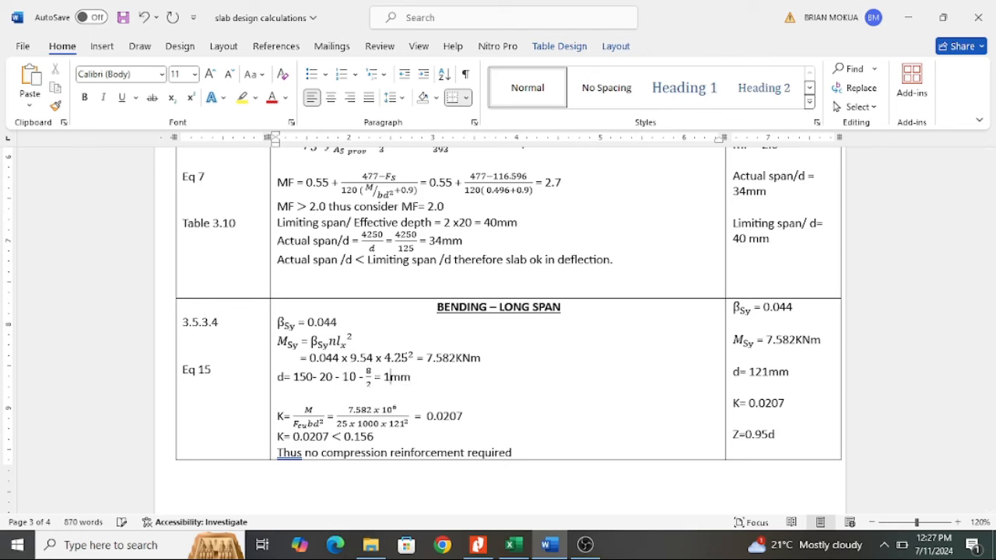
text(16)
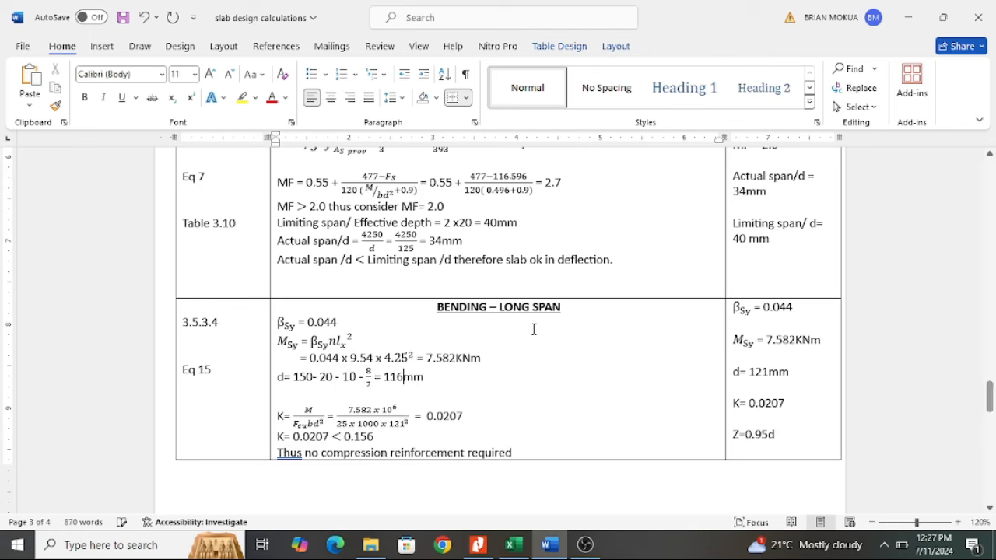
click(769, 374)
key(BackSpace)
key(BackSpace)
text(16)
Step: Set the effective depth in the denominator of the long-span K equation to 116
click(404, 424)
key(BackSpace)
key(BackSpace)
text(16)
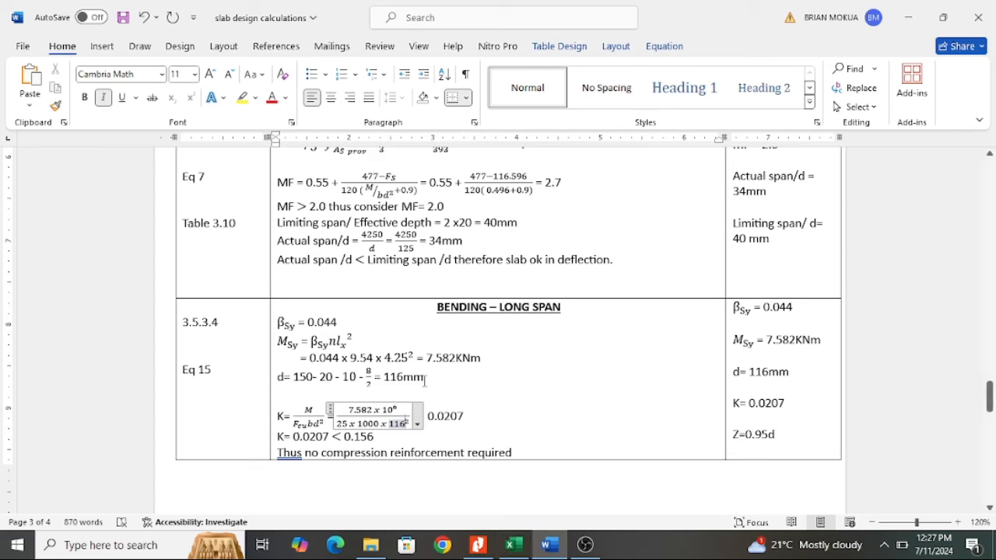
click(583, 404)
scroll(436, 408, down, 4)
scroll(437, 411, down, 4)
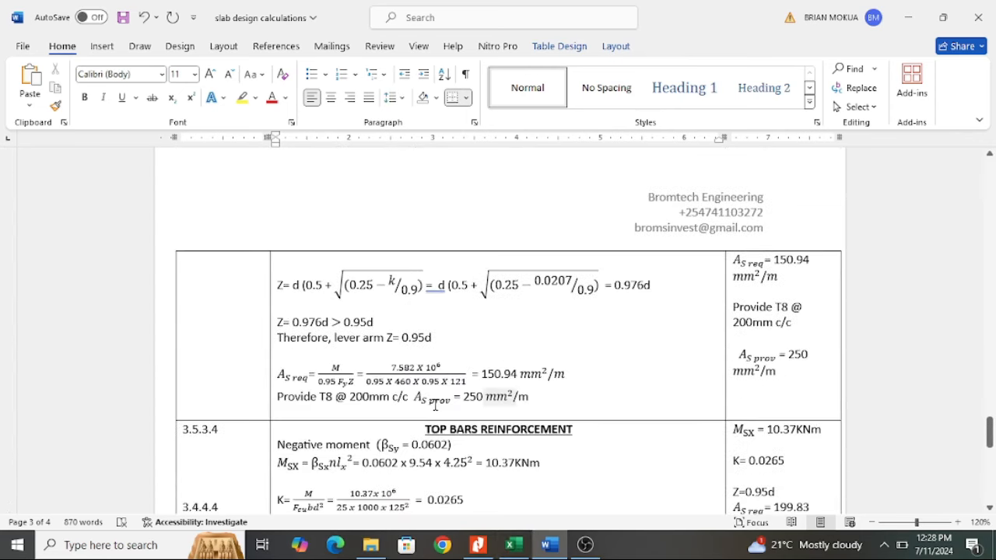
Step: Set the effective depth in the denominator of the long-span required steel area equation to 116
scroll(435, 405, down, 3)
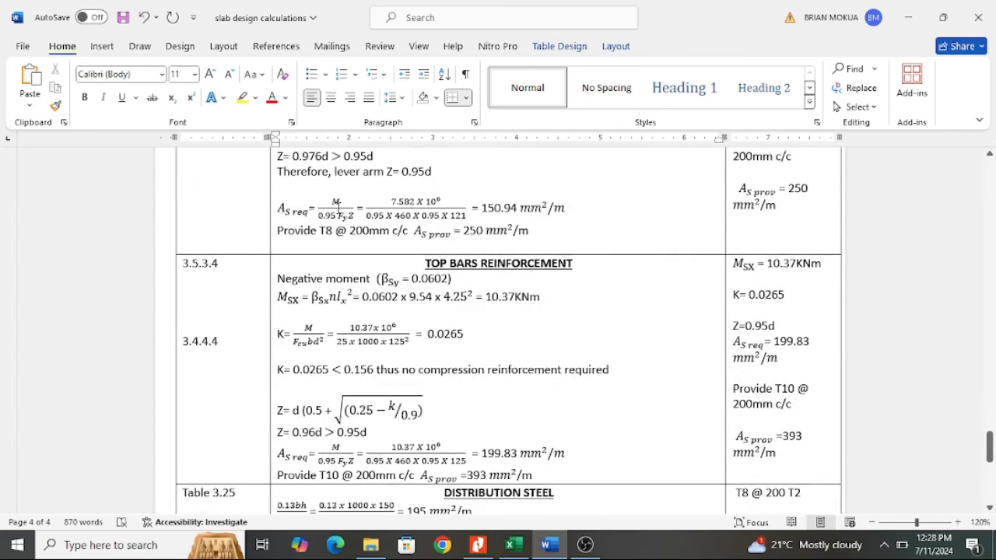
scroll(510, 240, up, 1)
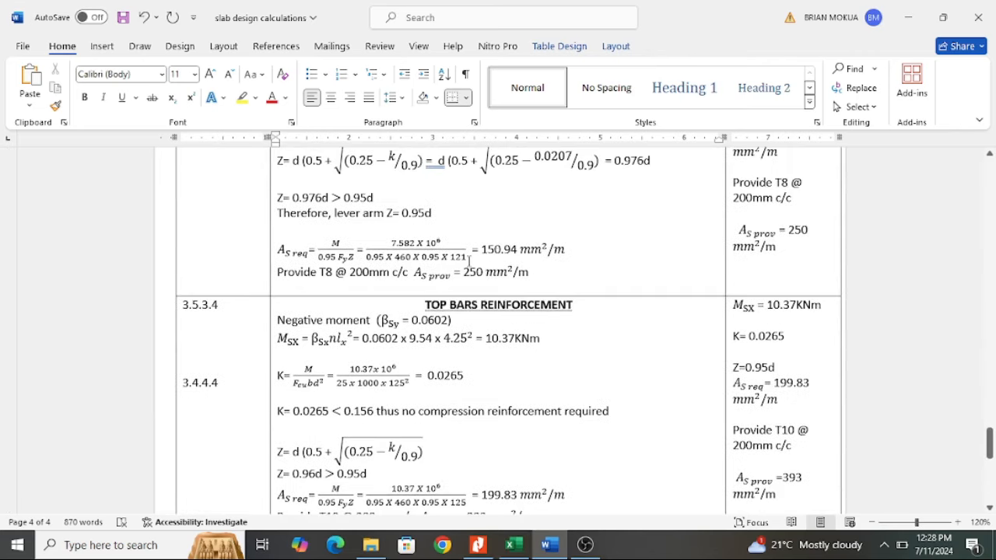
click(467, 258)
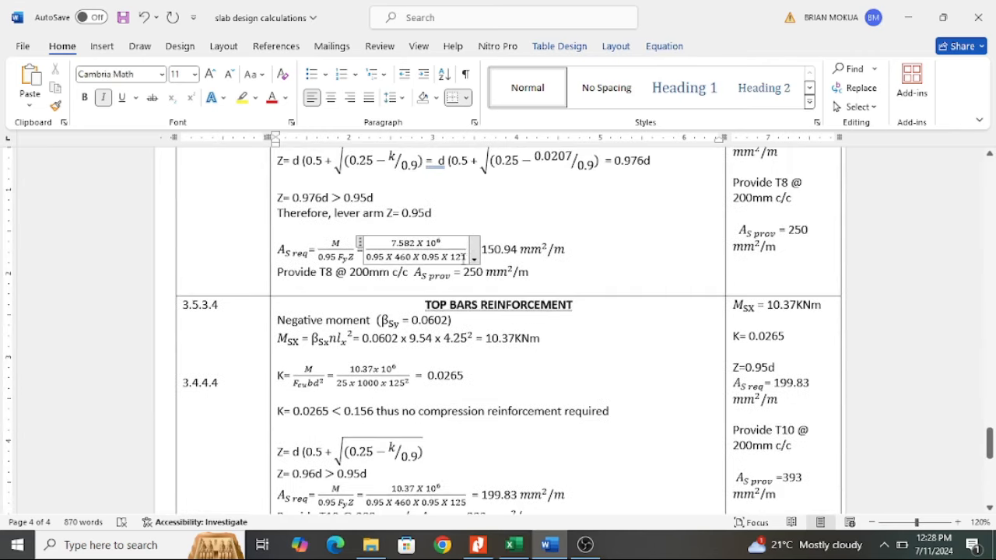
double_click(465, 259)
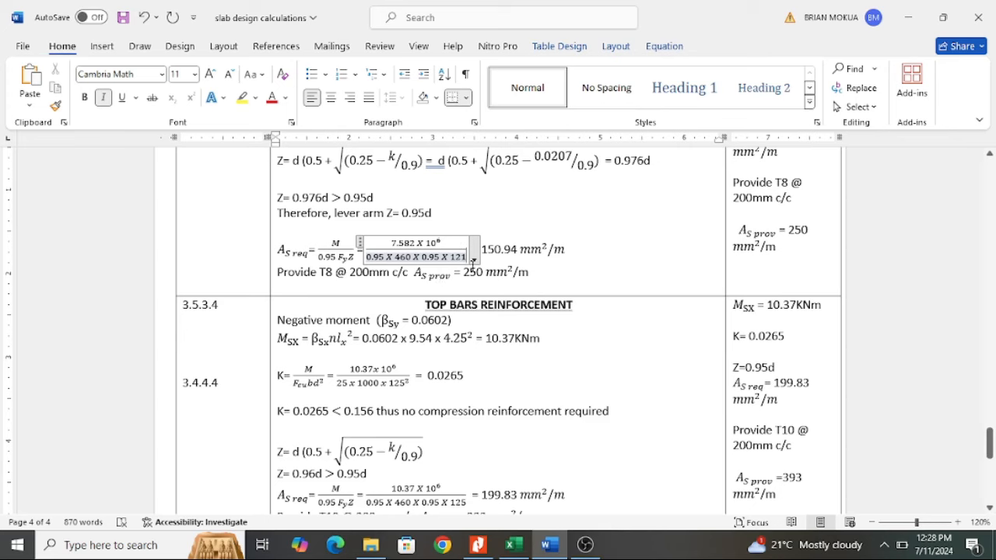
key(BackSpace)
key(BackSpace)
text(16)
click(522, 214)
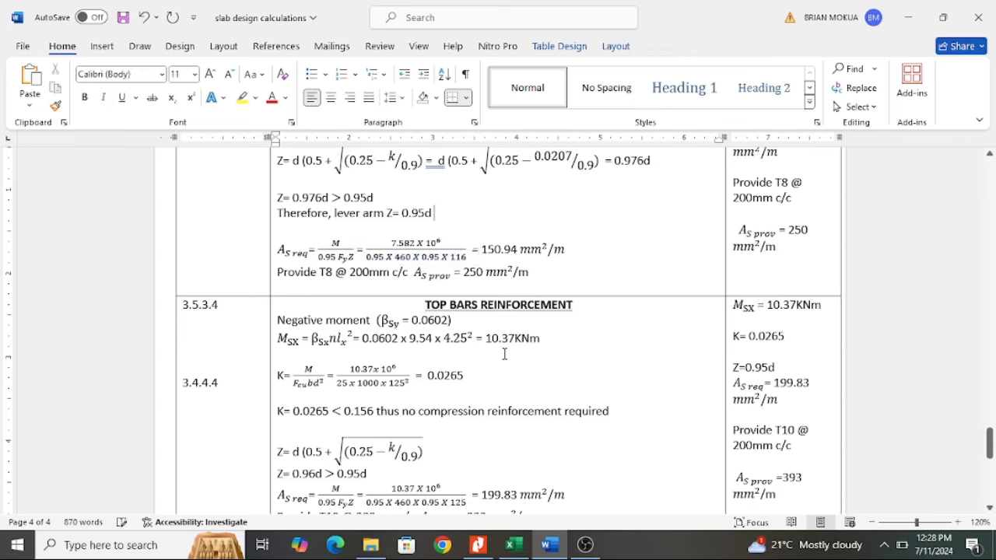
Step: Compare the k and Z rows of the Excel sheet with the K and lever arm values in the Word calculations
click(495, 555)
click(514, 545)
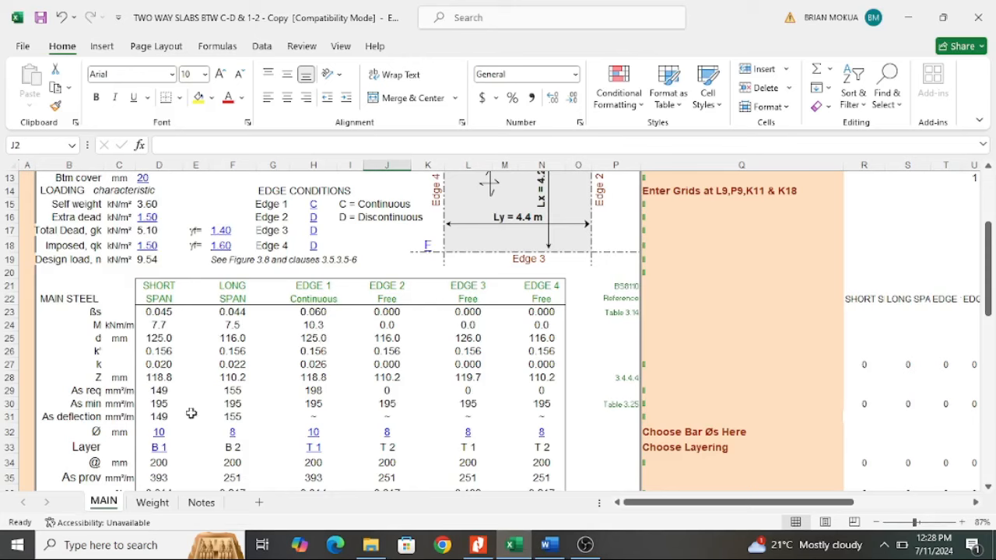
click(550, 545)
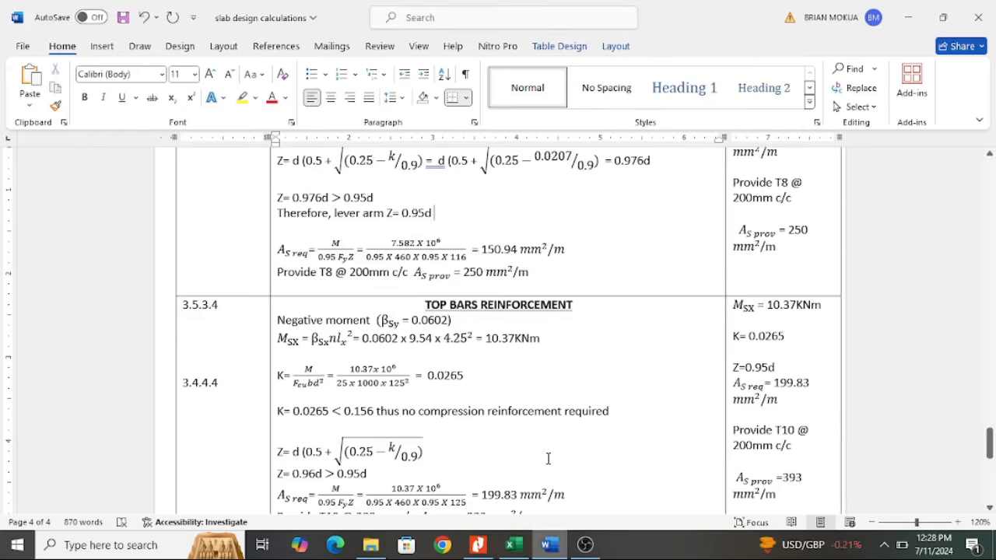
scroll(483, 373, up, 2)
scroll(449, 397, up, 5)
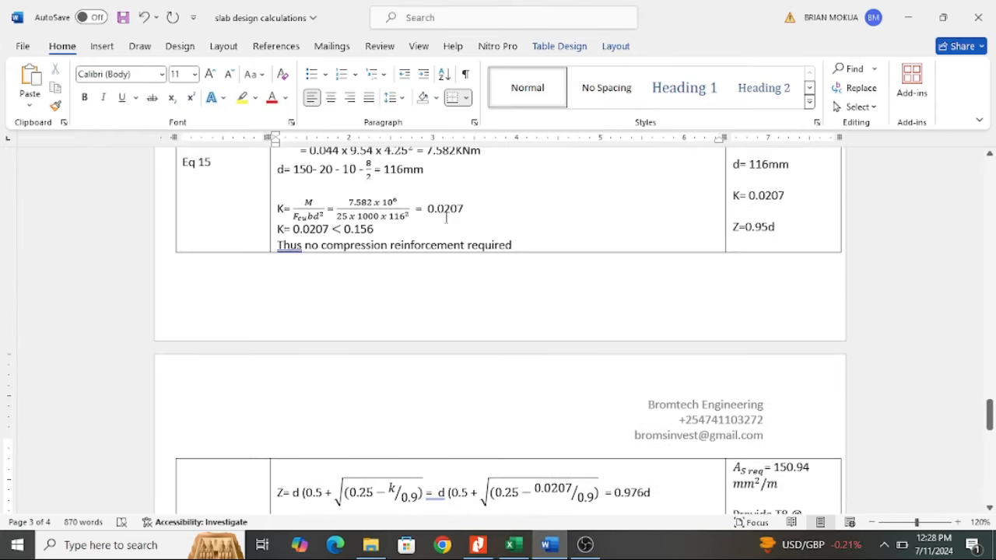
scroll(450, 234, up, 15)
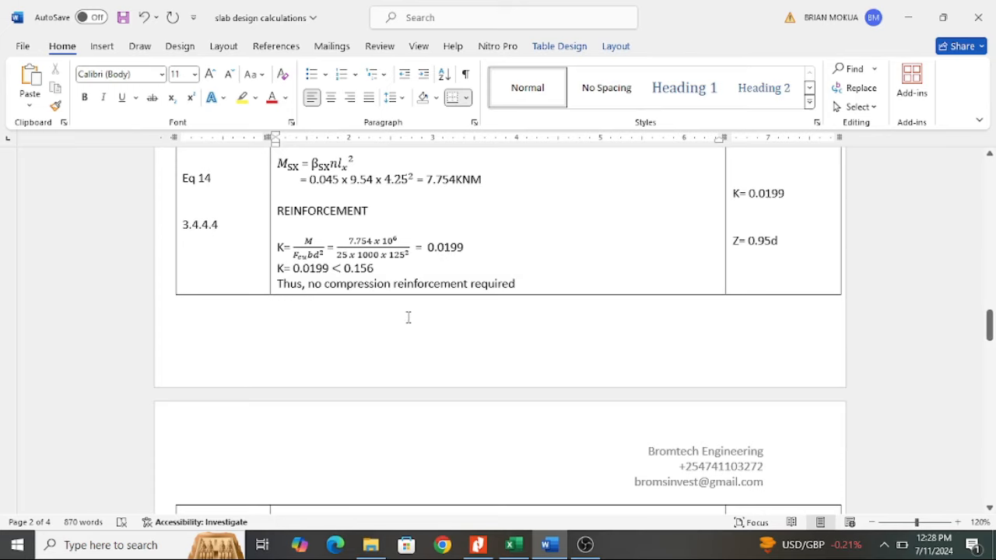
scroll(408, 317, down, 20)
scroll(425, 389, down, 8)
click(514, 544)
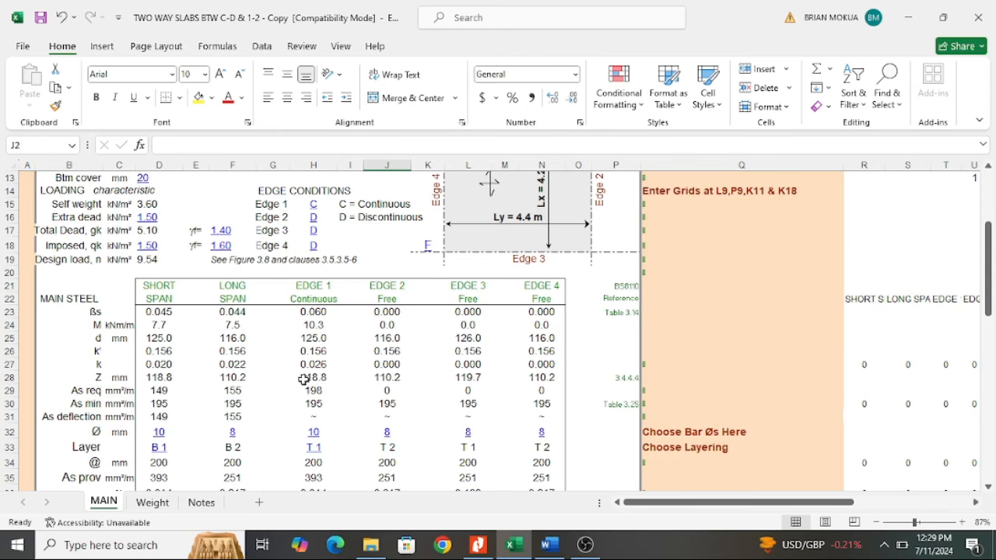
scroll(401, 379, down, 1)
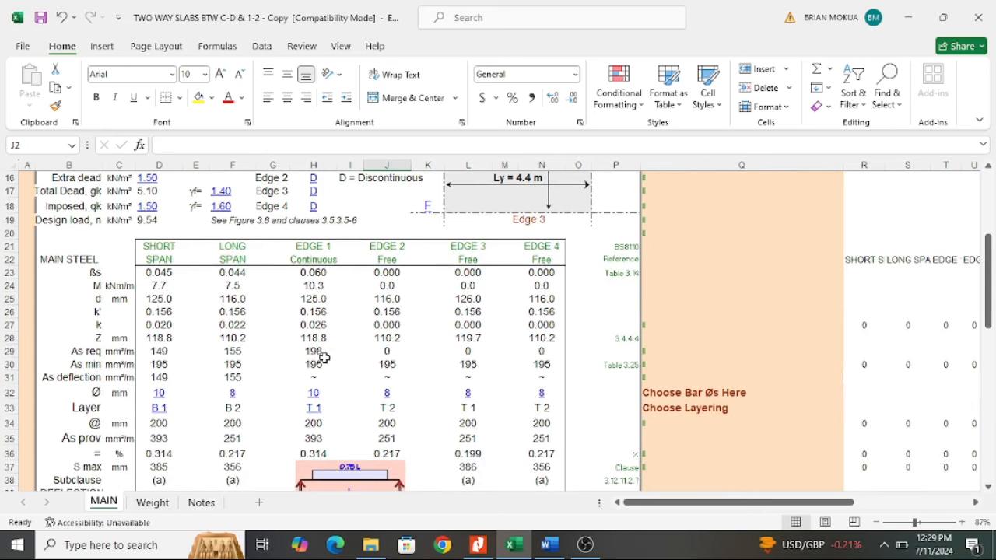
Step: Compare the short-span, long-span and top-bar required steel areas in the Word calculations with the As req row of the Excel sheet
click(550, 546)
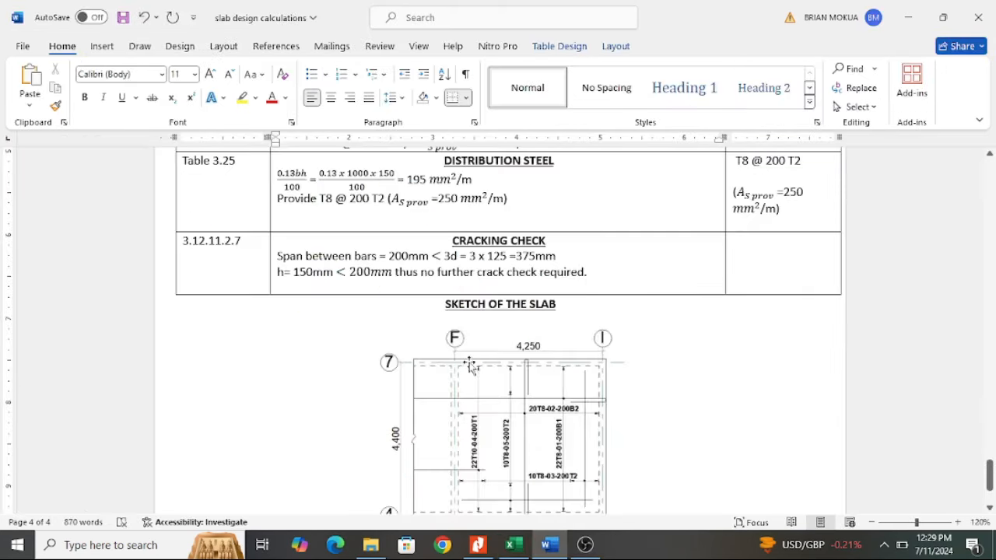
scroll(471, 363, up, 15)
scroll(514, 369, up, 20)
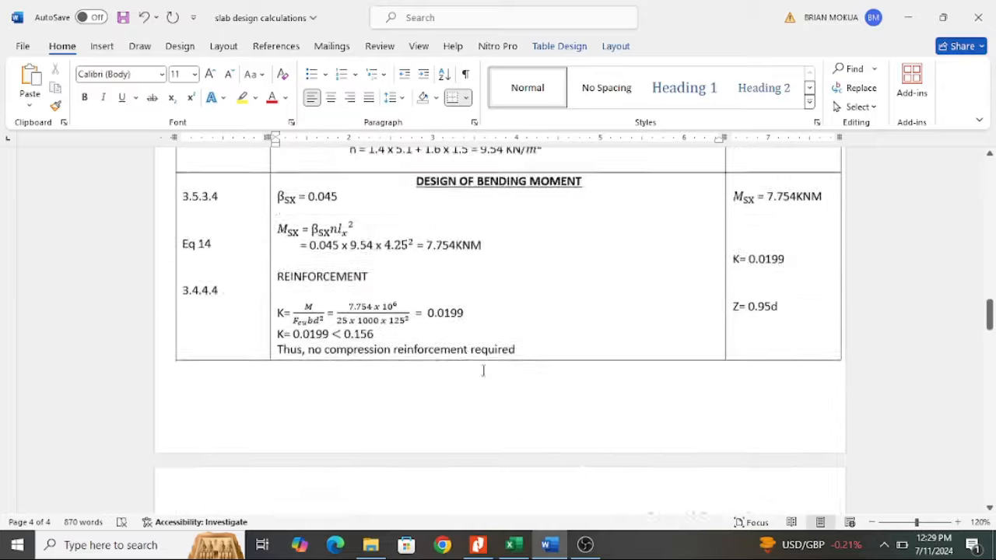
scroll(490, 383, up, 10)
scroll(492, 382, down, 11)
scroll(494, 383, down, 10)
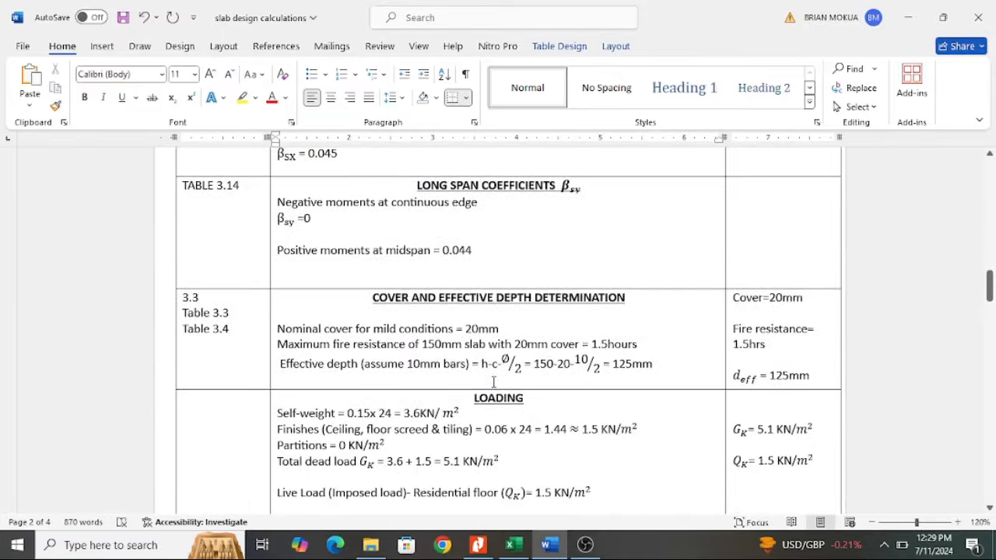
scroll(526, 405, down, 10)
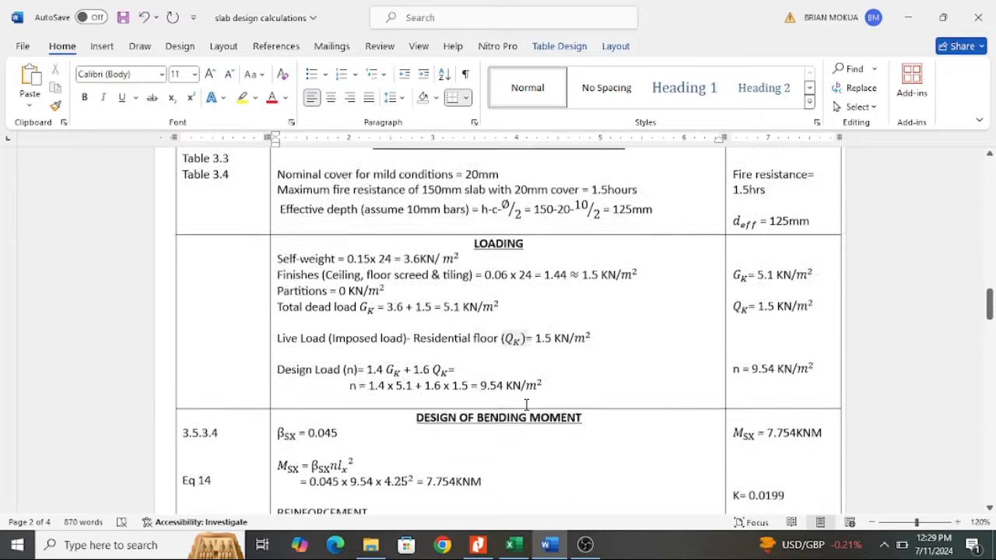
scroll(527, 411, down, 5)
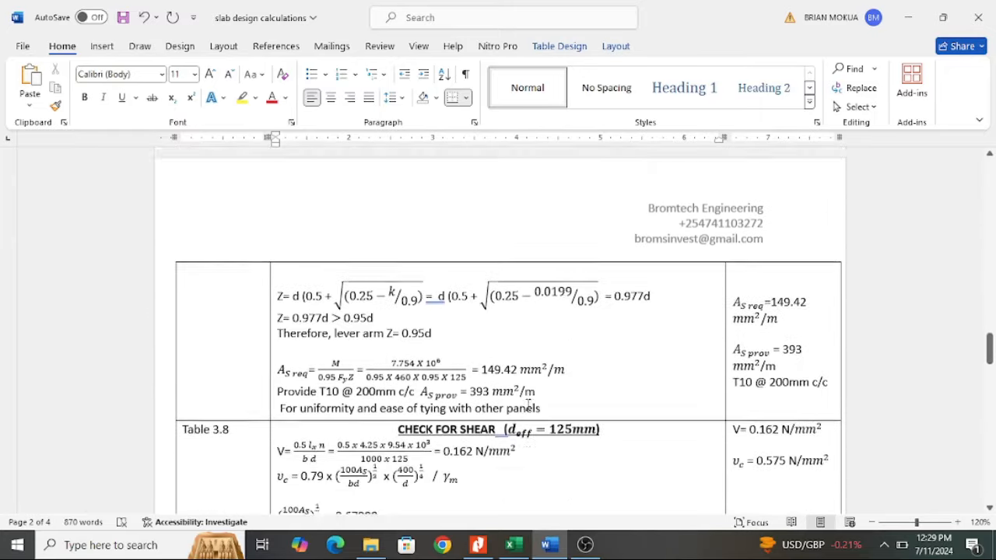
scroll(528, 405, down, 3)
scroll(527, 405, up, 5)
scroll(528, 405, down, 3)
scroll(521, 397, up, 1)
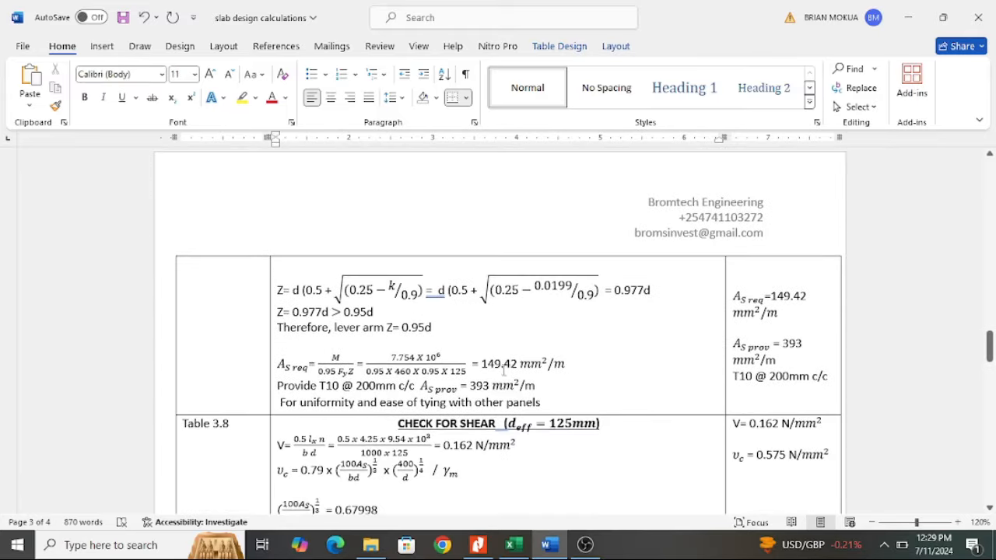
scroll(498, 334, down, 20)
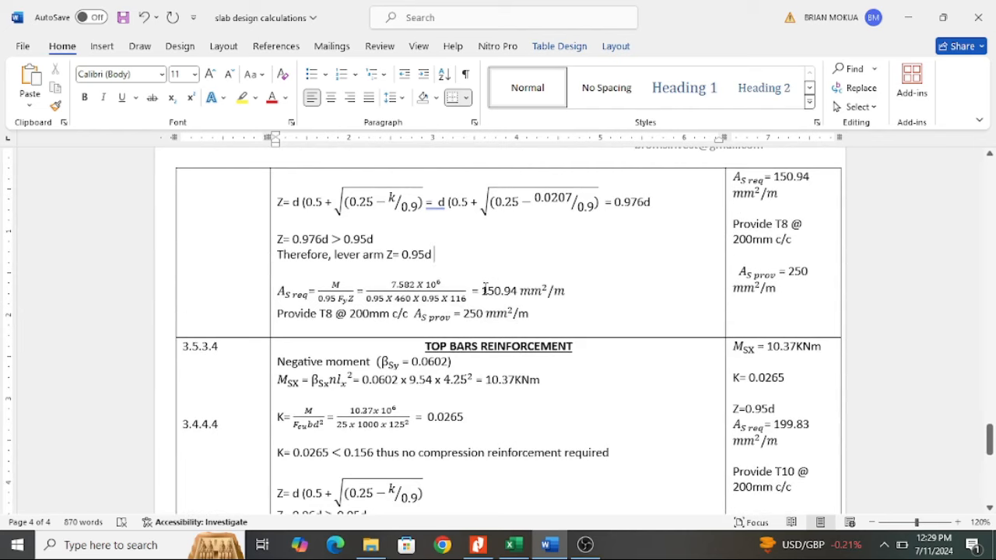
scroll(510, 308, down, 4)
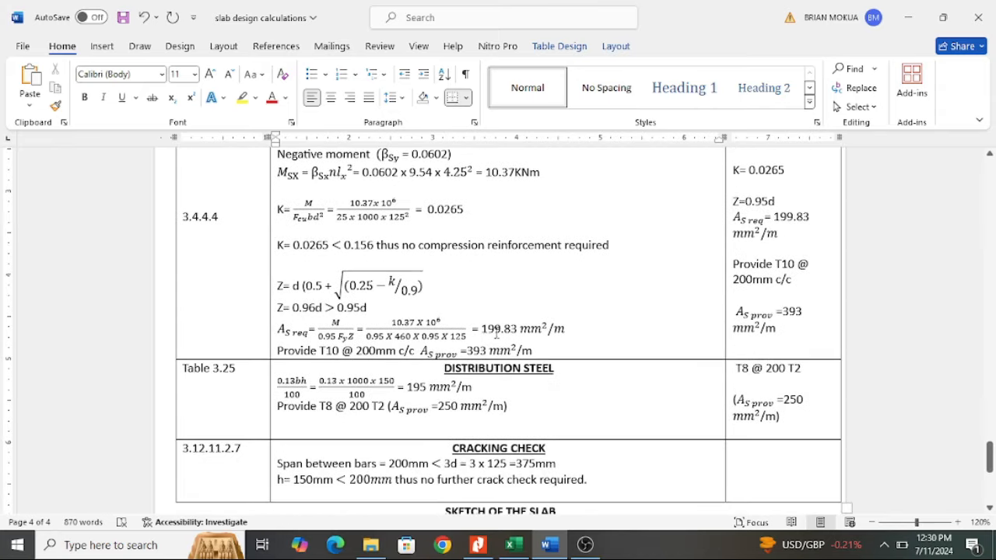
click(514, 545)
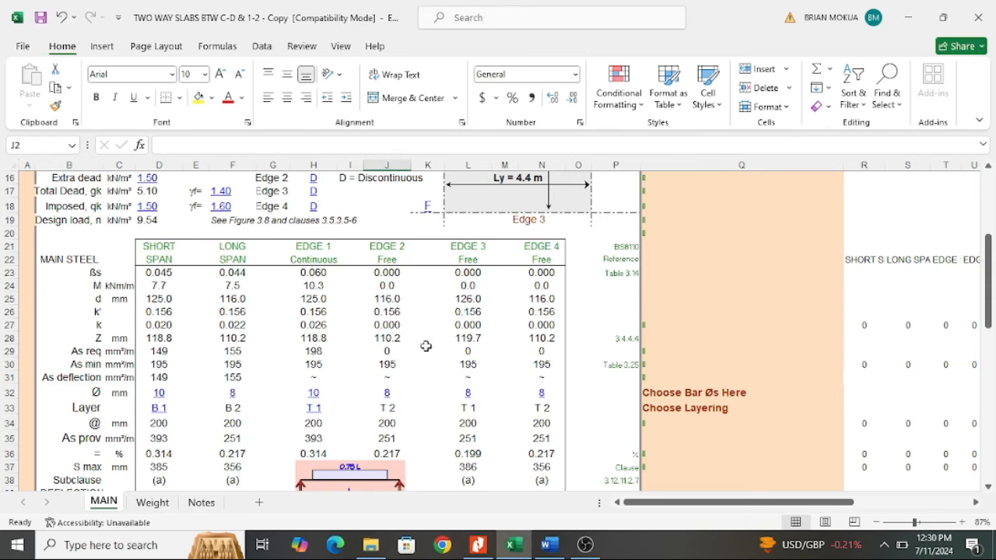
Step: Try a short-span bar spacing of 150 mm in the main steel table, and return it to 200 mm
scroll(427, 347, down, 1)
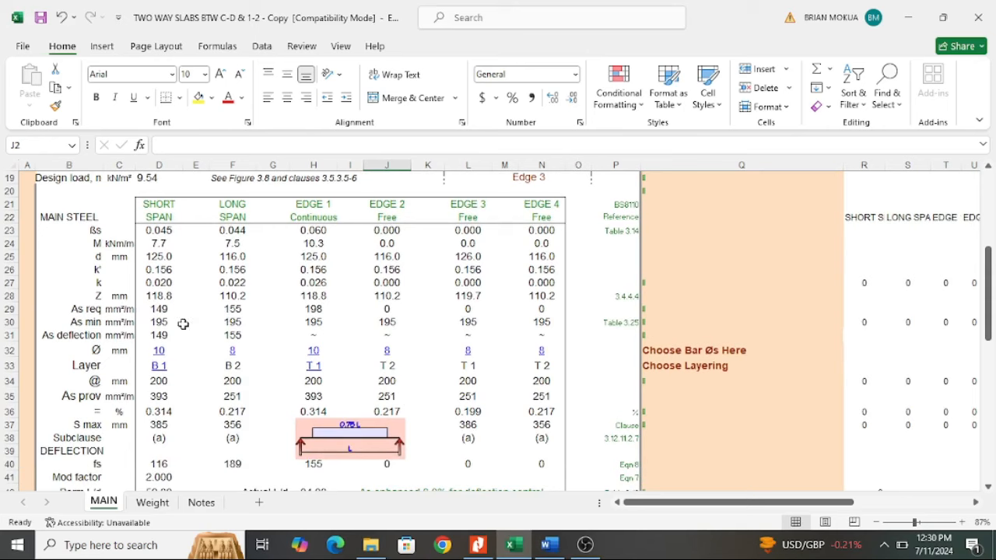
double_click(162, 381)
double_click(162, 381)
text(150)
click(172, 410)
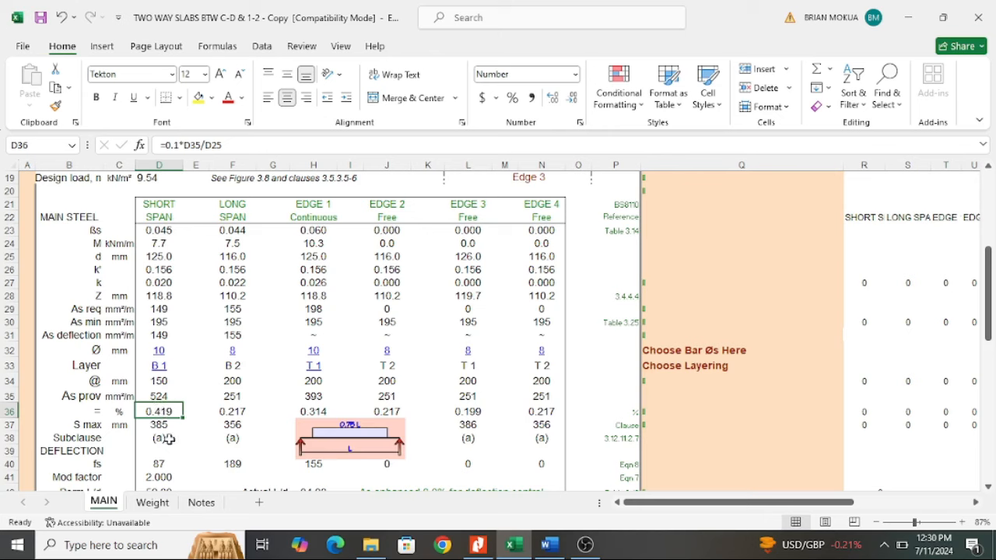
click(164, 381)
double_click(163, 381)
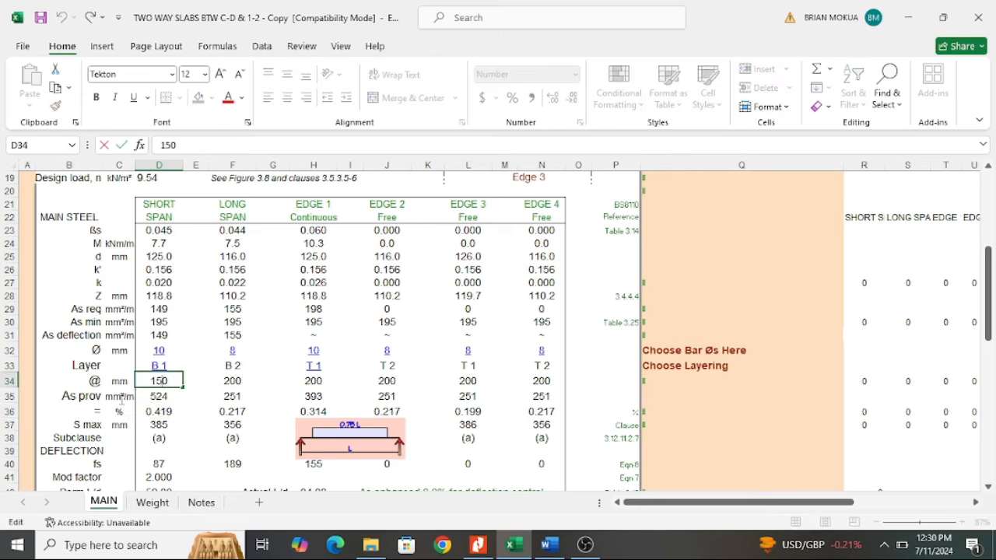
text(200)
click(195, 424)
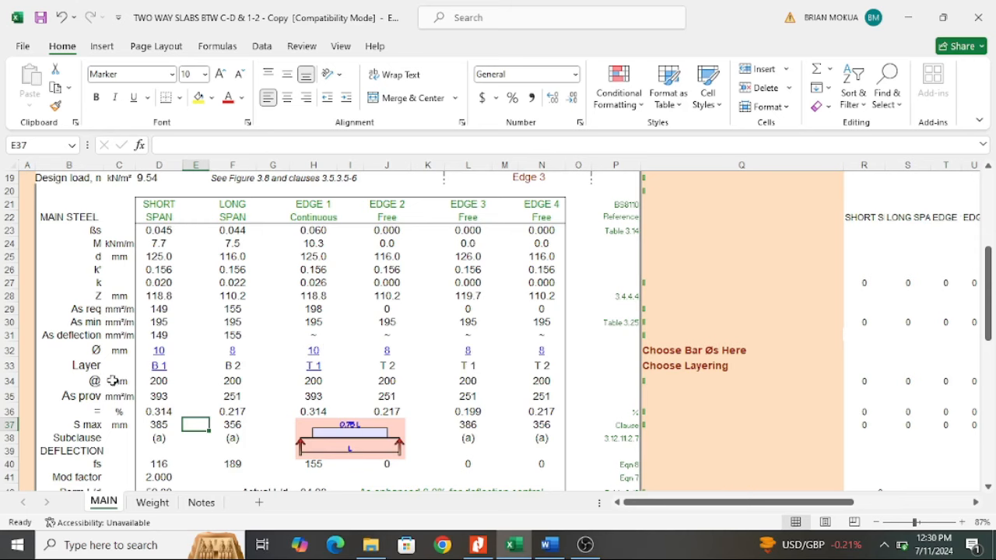
Step: Compare the spreadsheet's fs, modification factor and span/depth results with the deflection check in the Word calculations
scroll(129, 406, down, 2)
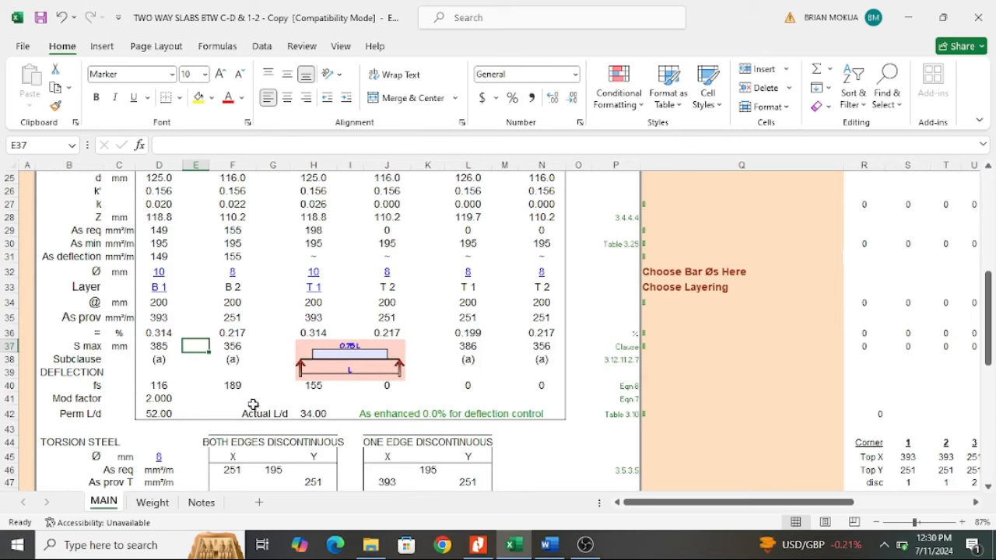
click(80, 385)
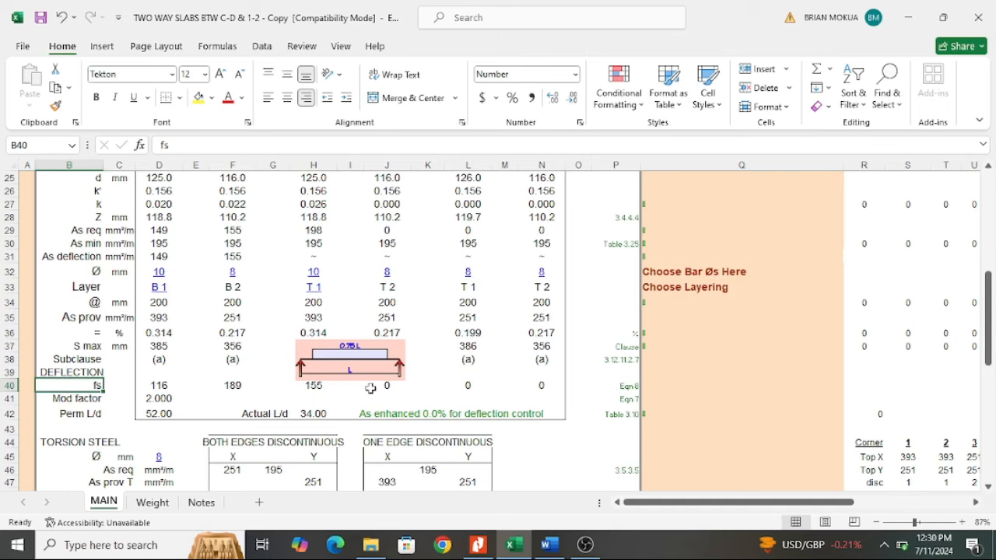
click(92, 400)
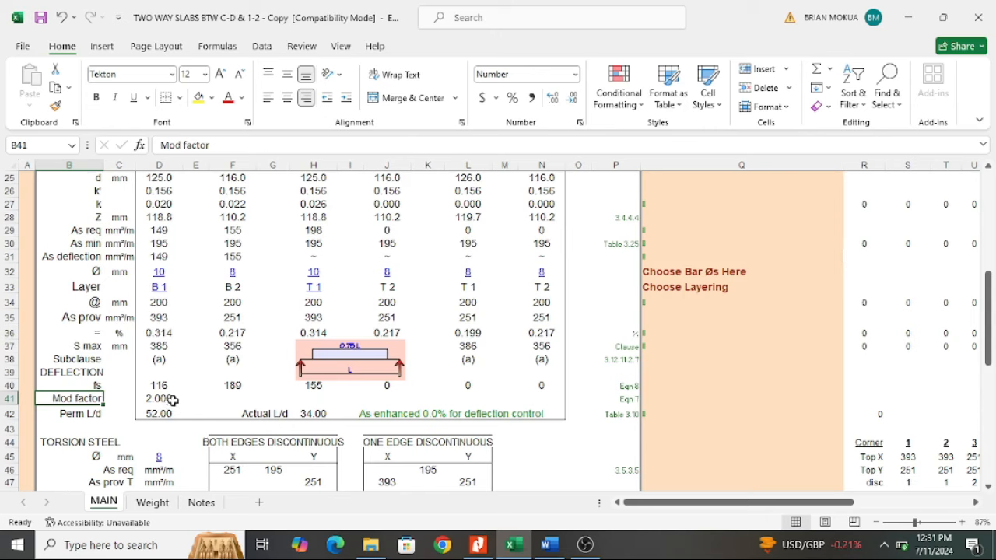
click(550, 545)
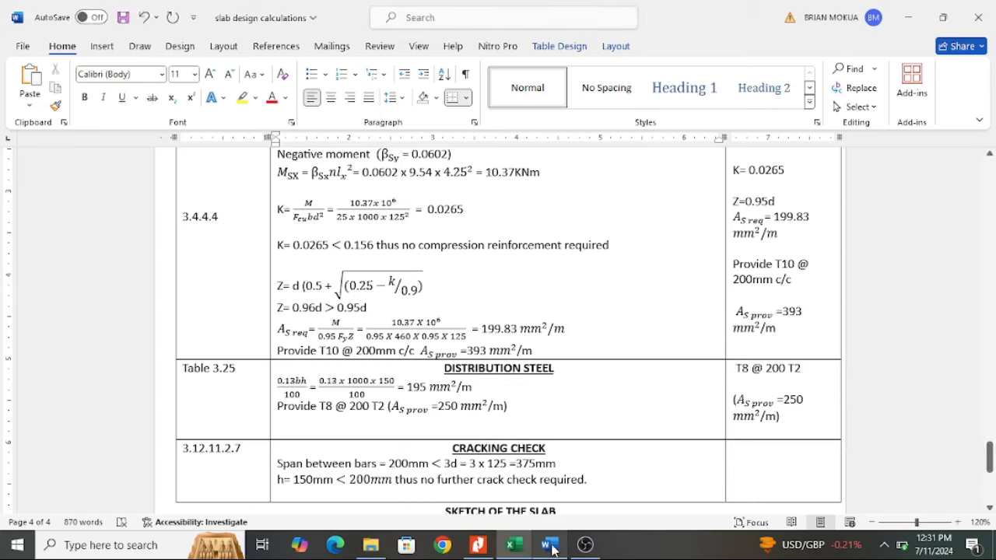
scroll(537, 427, up, 10)
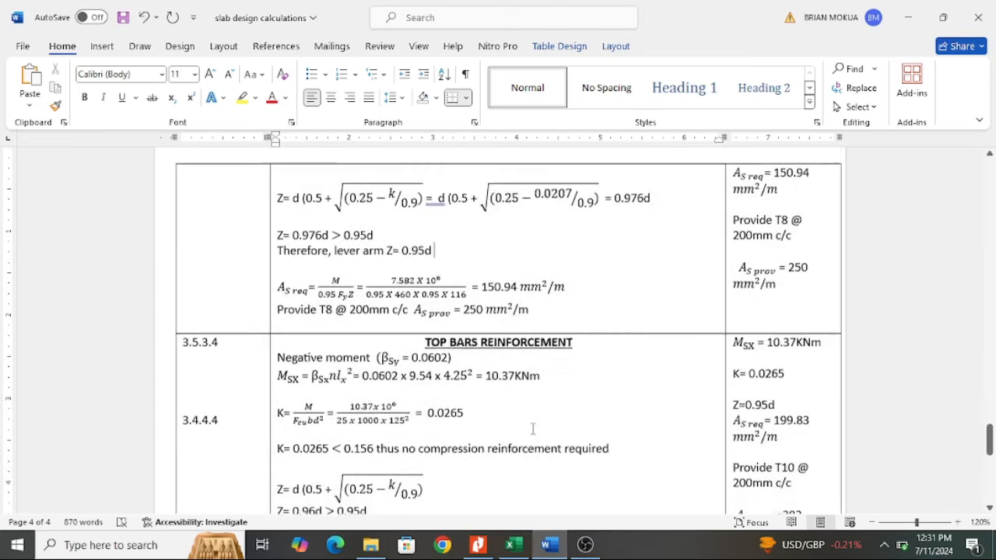
scroll(471, 431, up, 6)
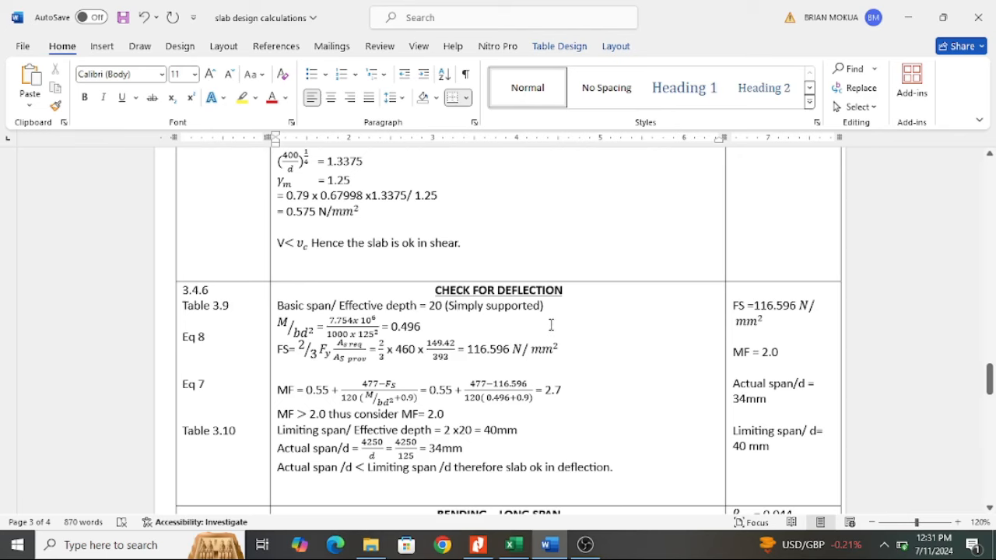
click(442, 308)
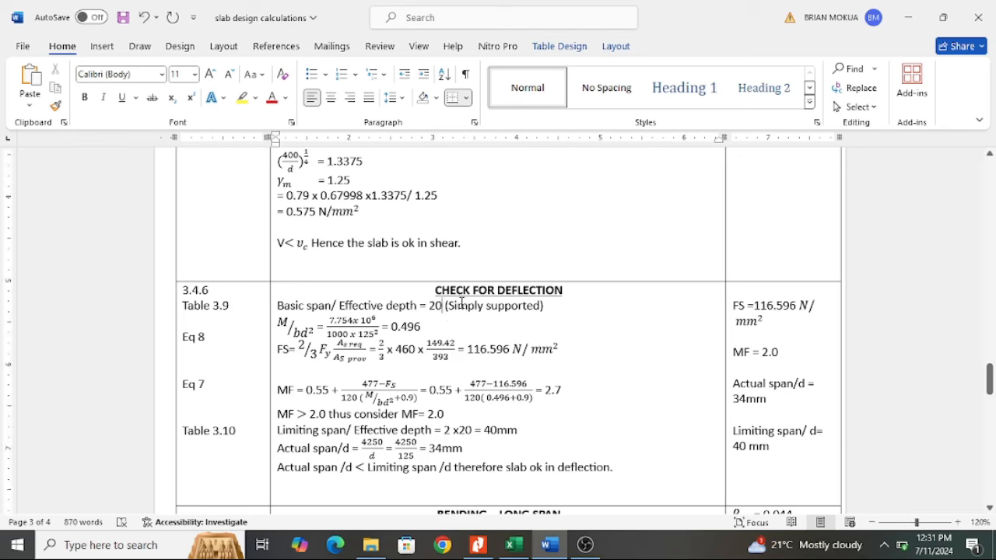
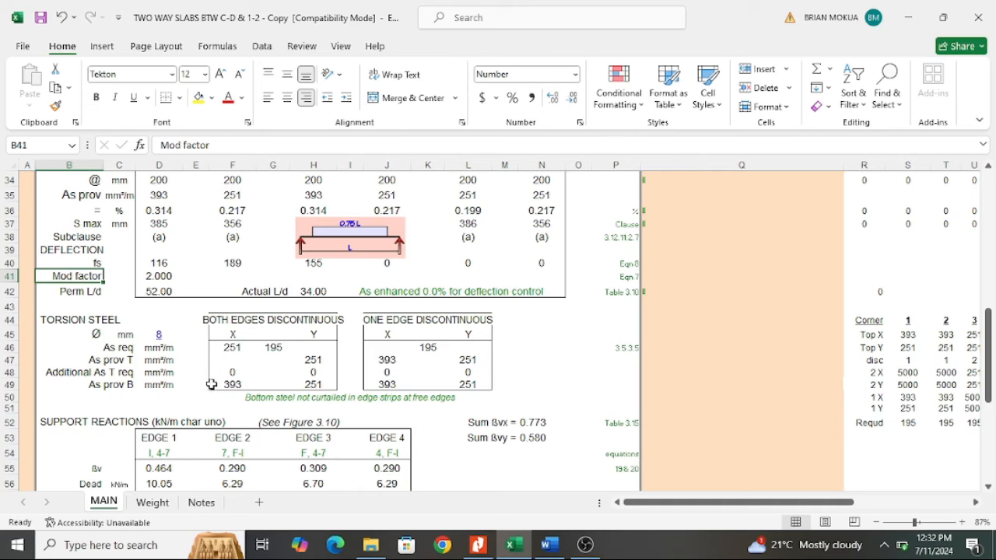
Step: Examine the slab reinforcement sketch in Word, and review the torsion steel, support reactions and output summary in the Excel sheet
click(549, 545)
scroll(478, 446, down, 15)
scroll(478, 446, down, 8)
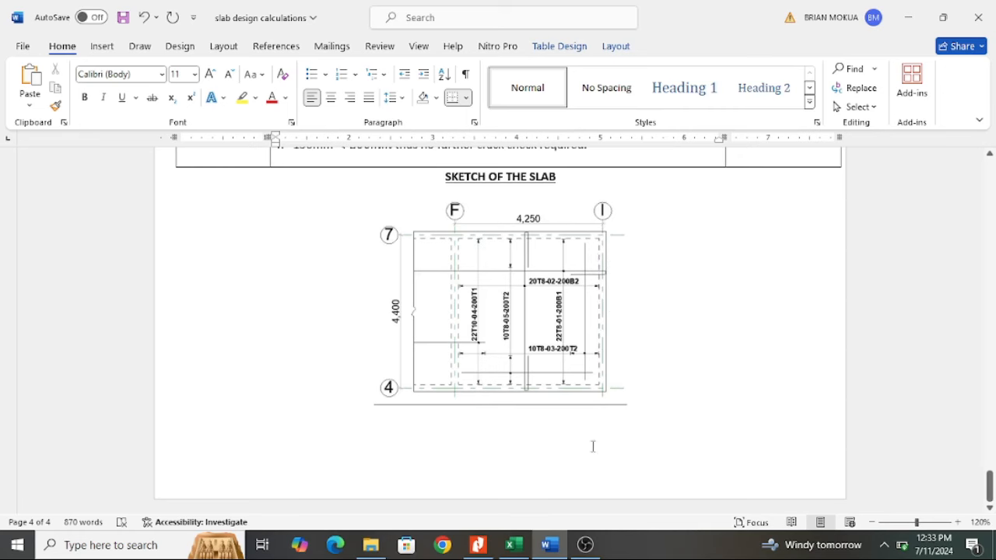
click(514, 545)
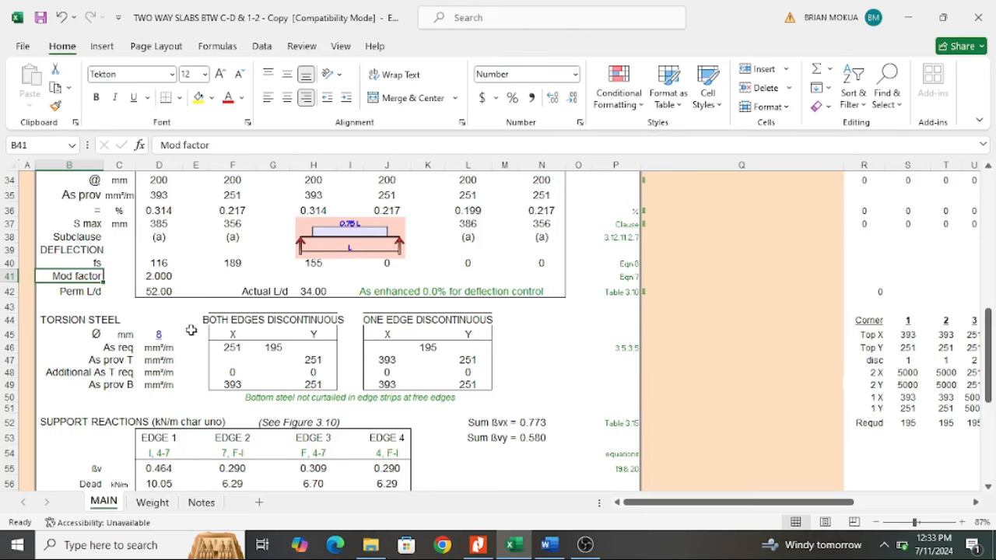
scroll(101, 312, down, 2)
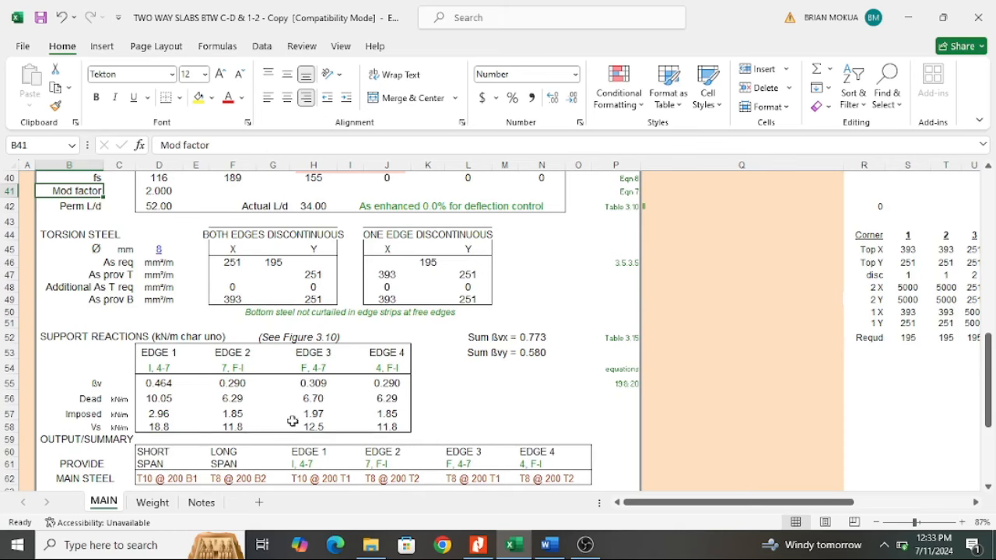
Step: Examine the support reactions, output summary, additional torsion steel and design checks in the lower part of the slab sheet
scroll(417, 357, down, 2)
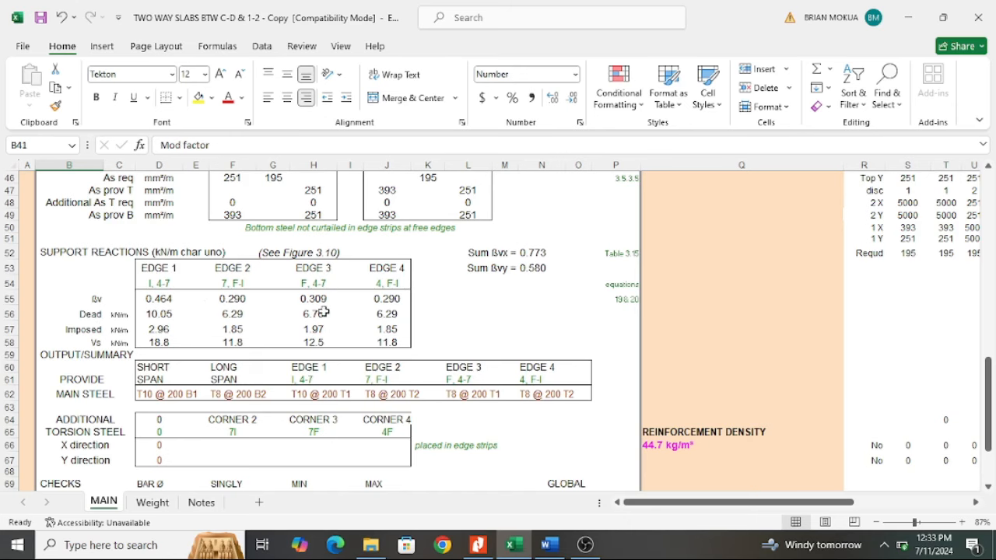
scroll(331, 313, down, 1)
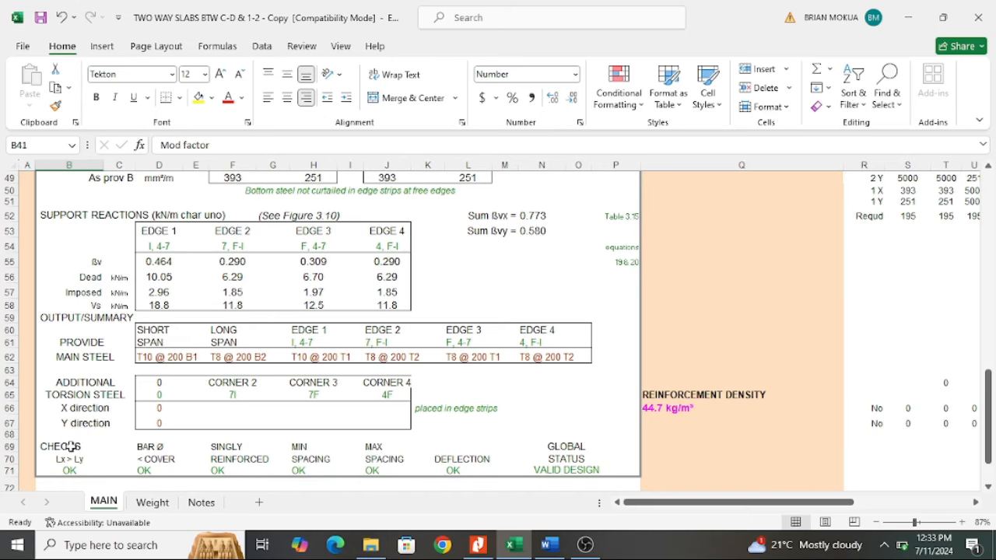
scroll(70, 447, down, 1)
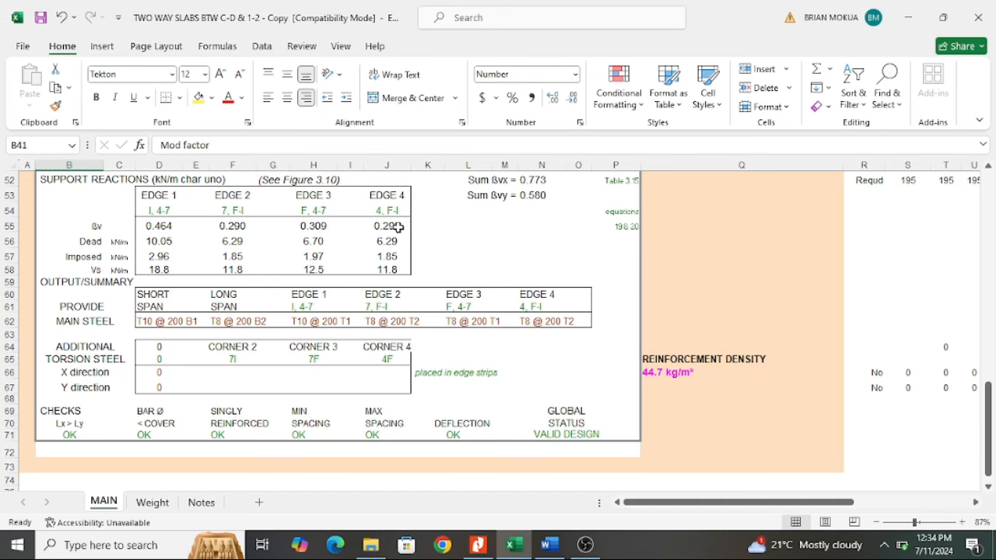
scroll(397, 227, up, 1)
scroll(397, 227, up, 1)
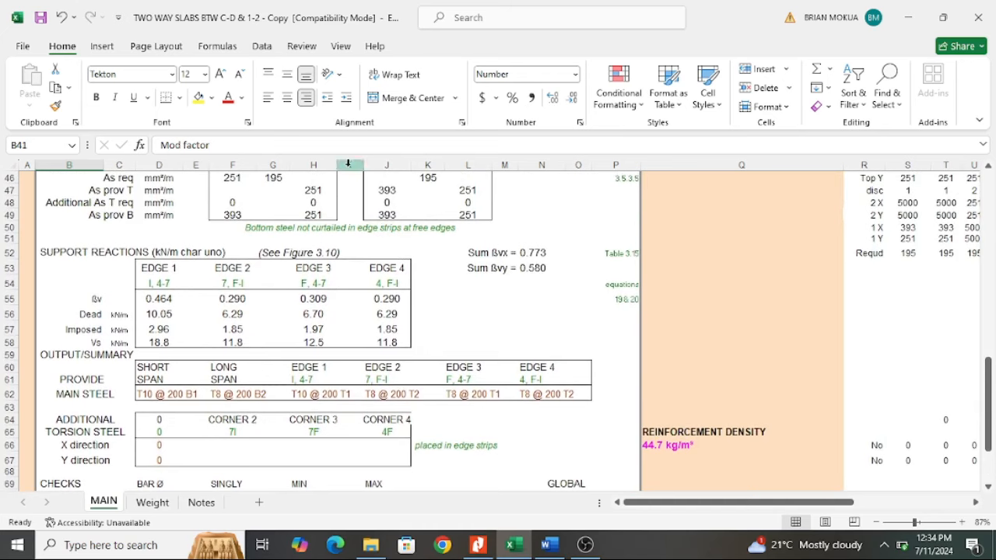
scroll(492, 356, down, 2)
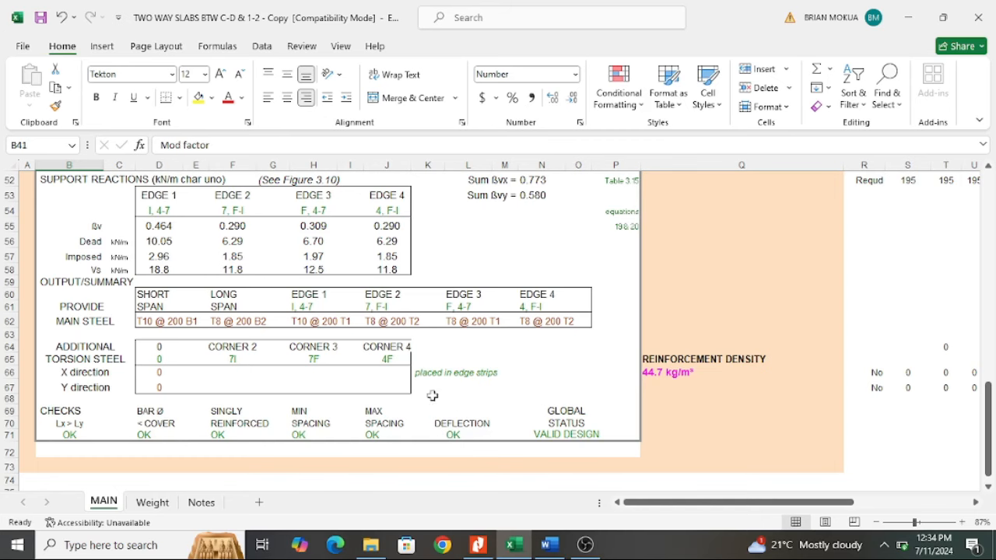
scroll(507, 407, down, 2)
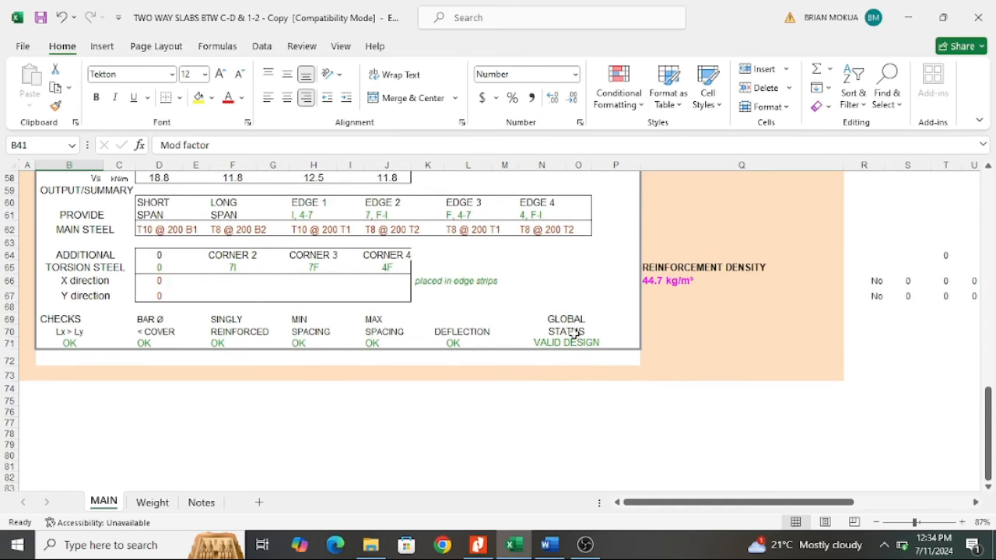
Step: Review the slab dimensions, materials, loading and edge conditions from the start of the sheet, along with the main steel table
scroll(579, 350, up, 1)
scroll(579, 351, up, 18)
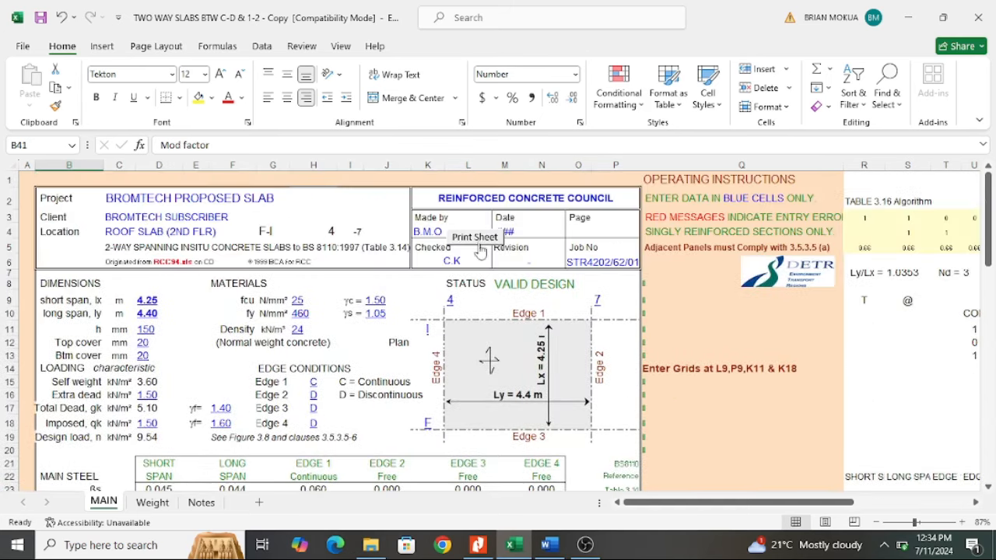
scroll(337, 357, down, 2)
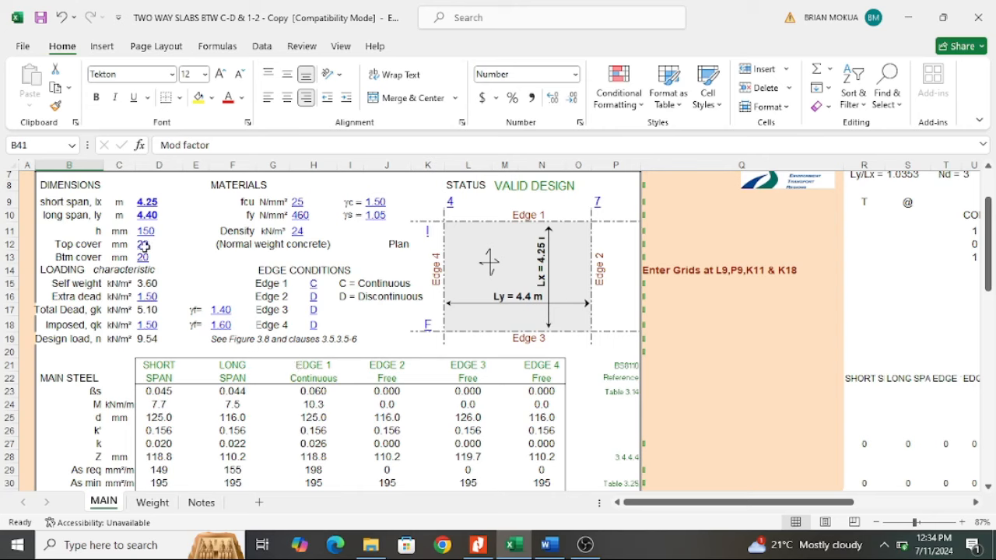
scroll(305, 395, down, 2)
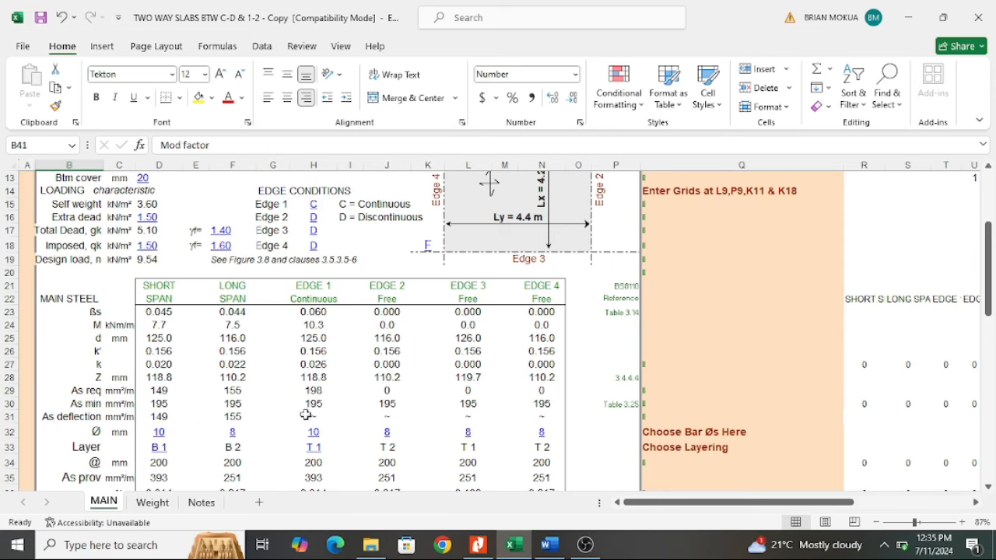
scroll(308, 413, down, 3)
scroll(311, 405, up, 7)
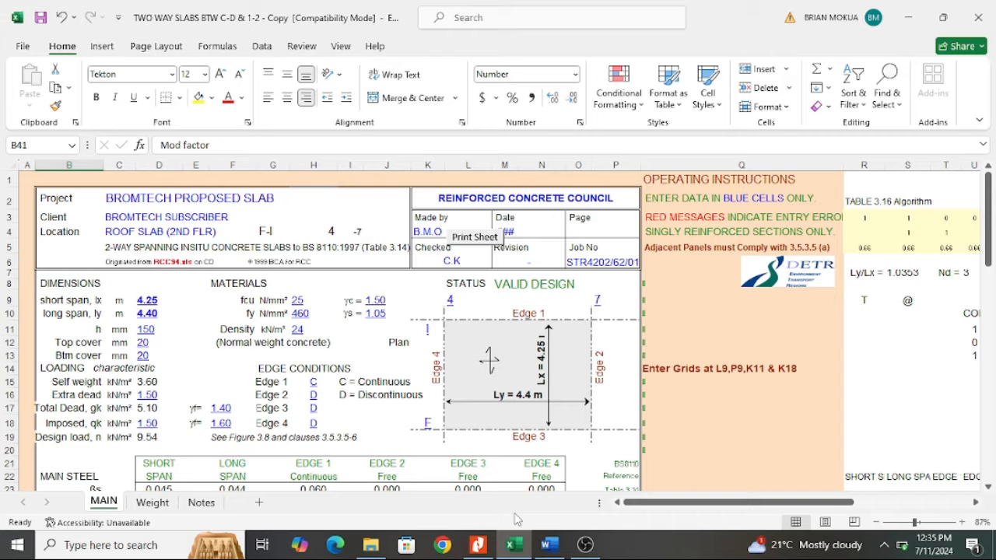
Step: Switch to Word and review the cracking check, distribution steel, top bar and long-span reinforcement calculations against the Excel sheet
click(549, 545)
scroll(558, 441, up, 3)
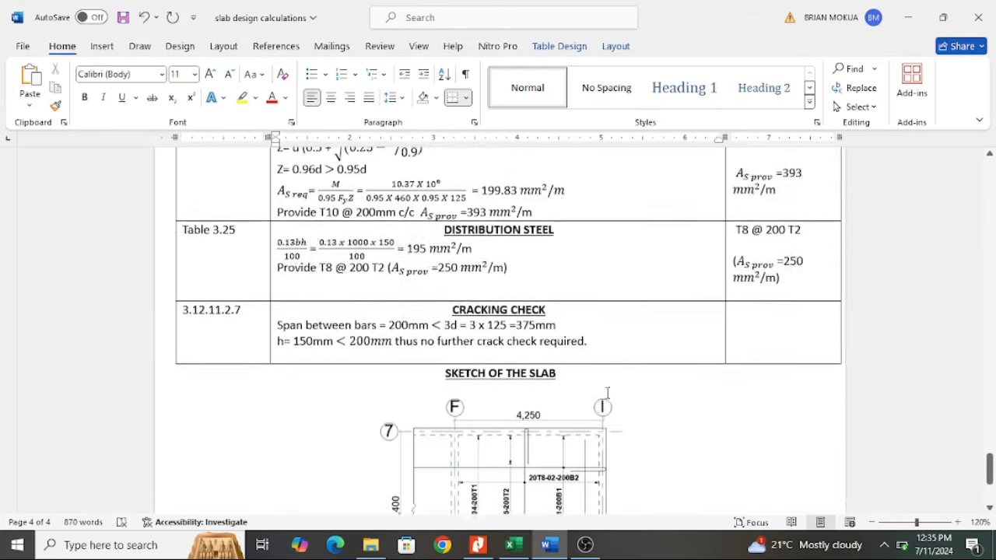
scroll(615, 391, up, 3)
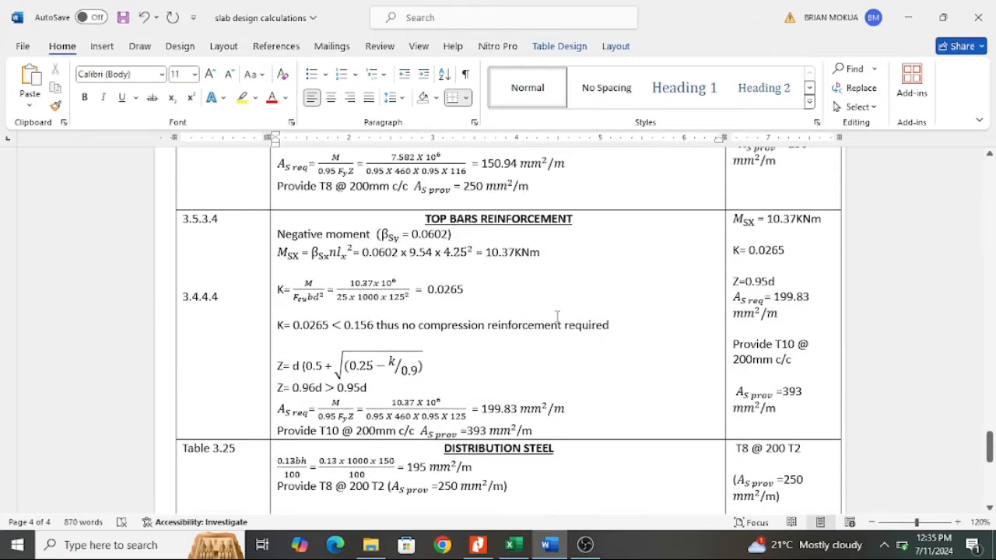
scroll(522, 207, up, 4)
scroll(401, 406, down, 1)
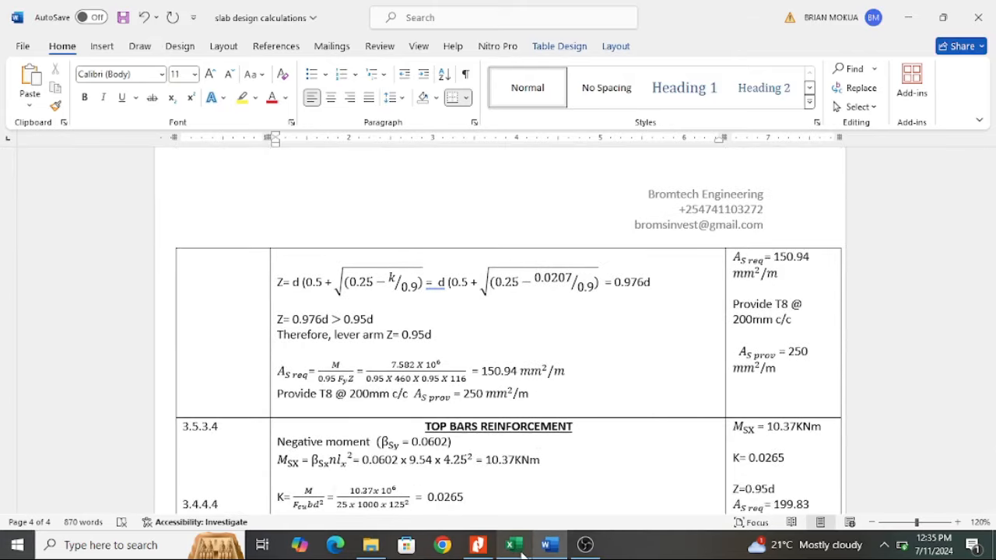
click(520, 474)
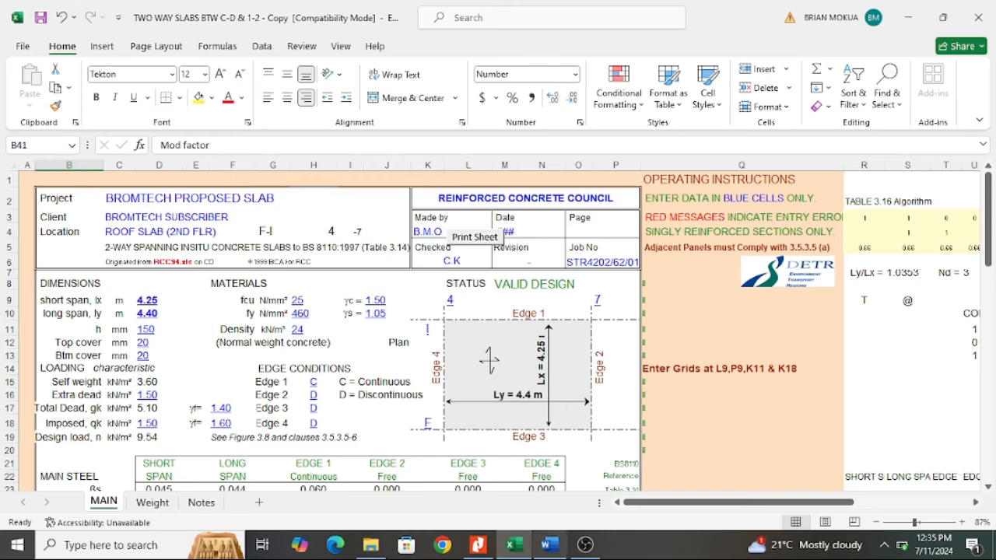
click(550, 545)
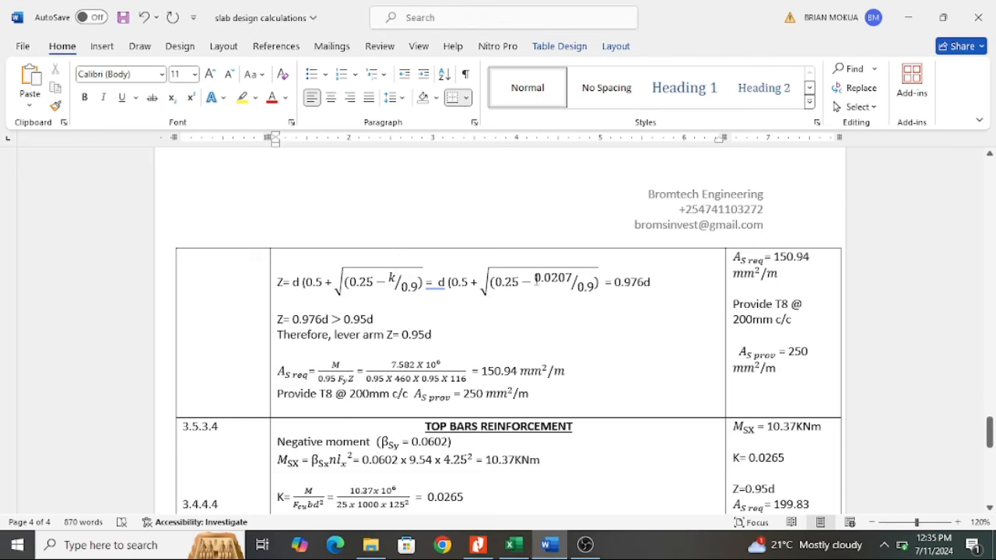
Step: Return to Excel and look through the whole slab design once more, from the input data to the deflection and torsion results
click(513, 547)
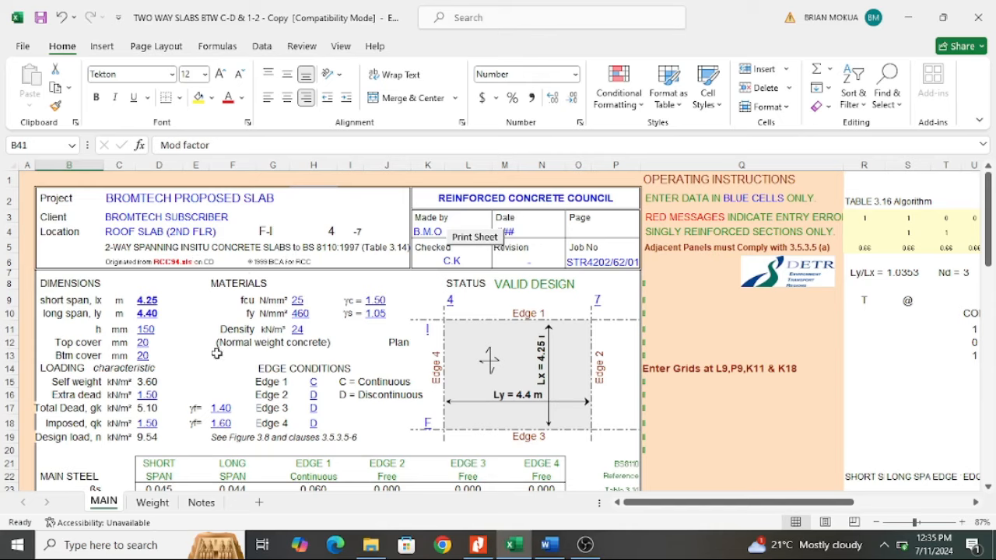
scroll(277, 371, down, 5)
scroll(276, 373, down, 3)
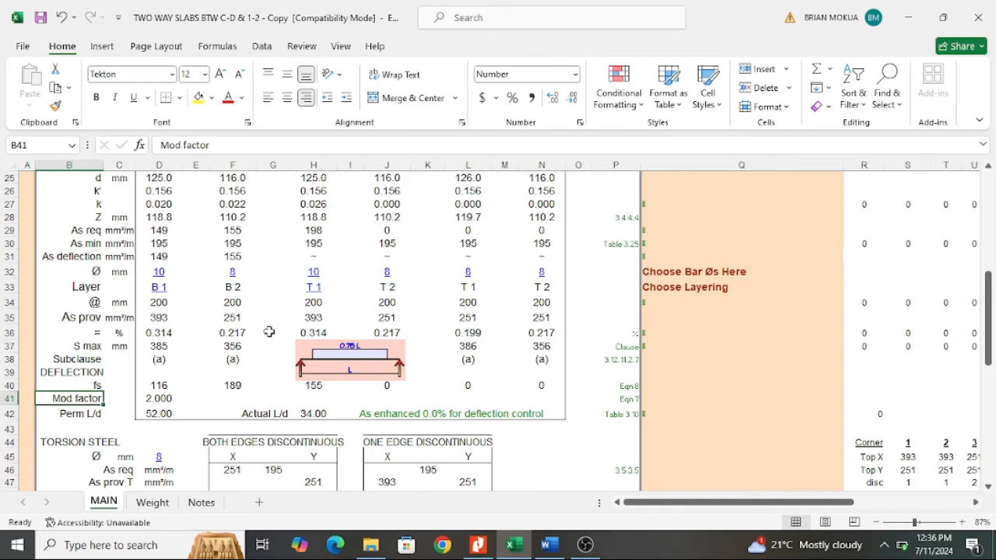
scroll(267, 310, down, 6)
scroll(290, 398, up, 13)
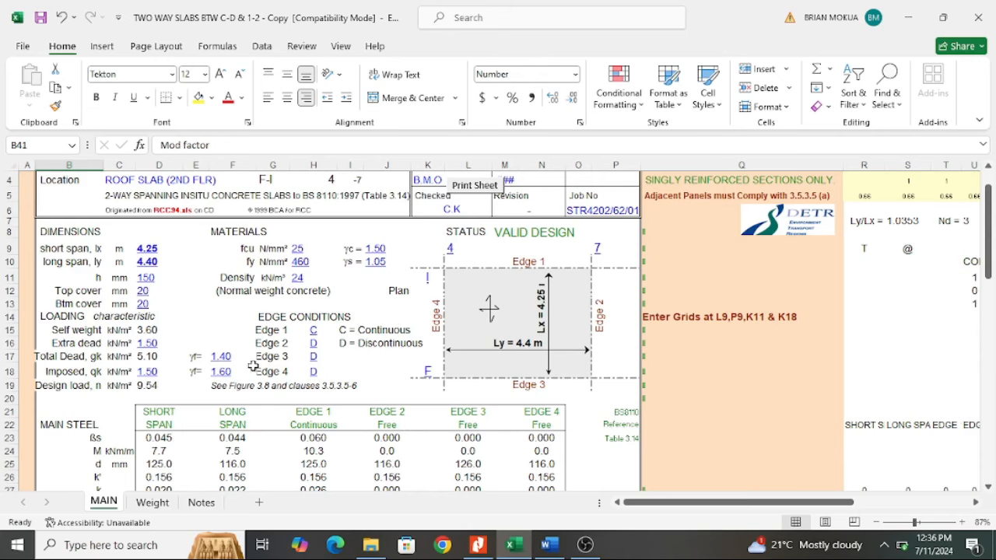
scroll(254, 367, up, 1)
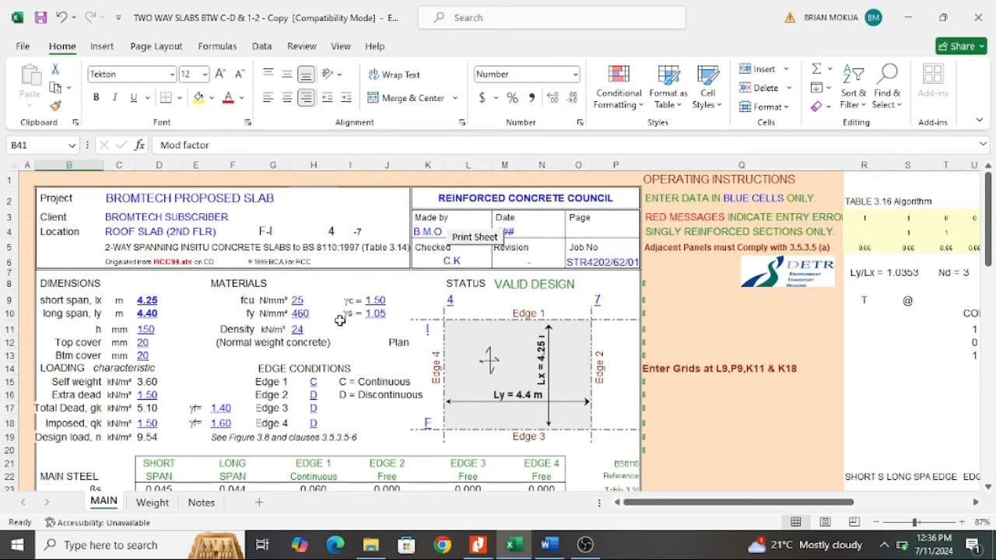